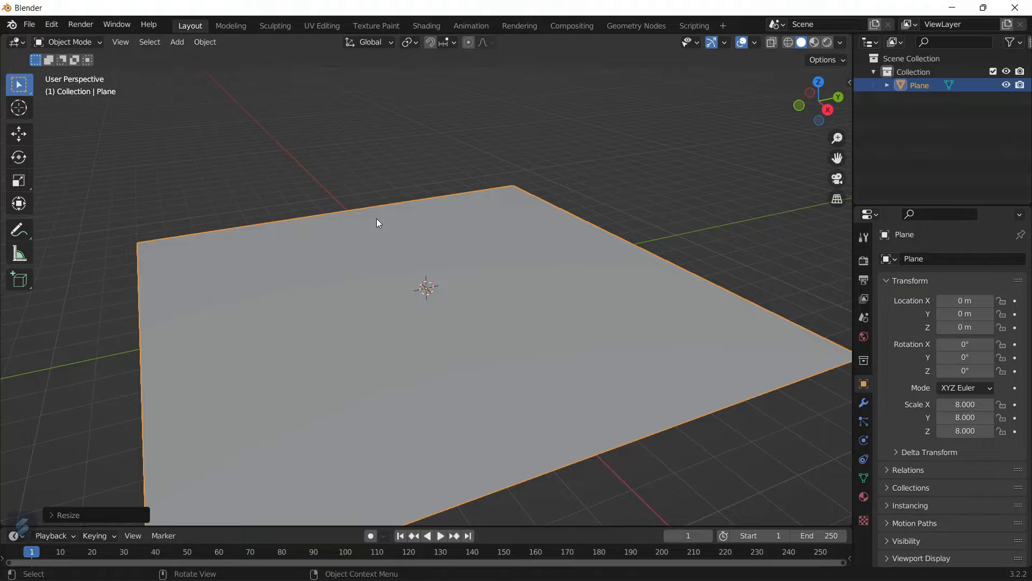
Subdivide the plane's mesh with 30 cuts in Edit Mode and clear the selection.
key("Tab")
right_click(377, 219)
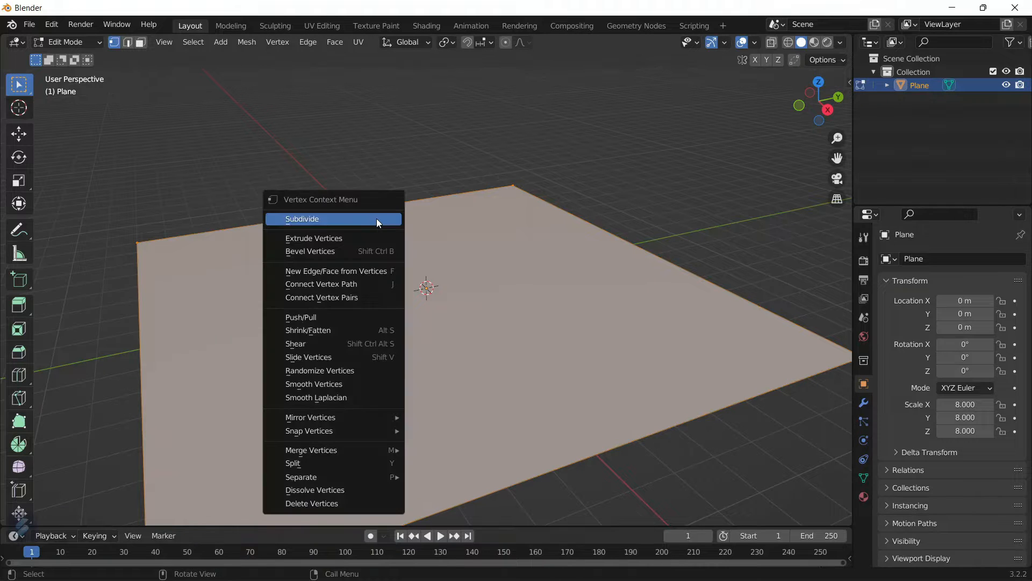
left_click(377, 218)
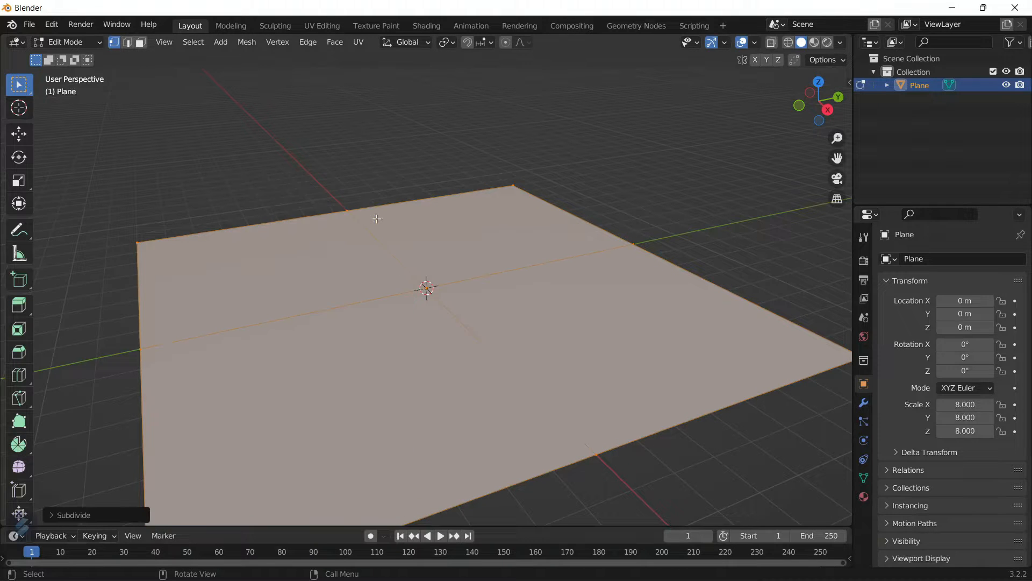
left_click(51, 515)
left_click(154, 424)
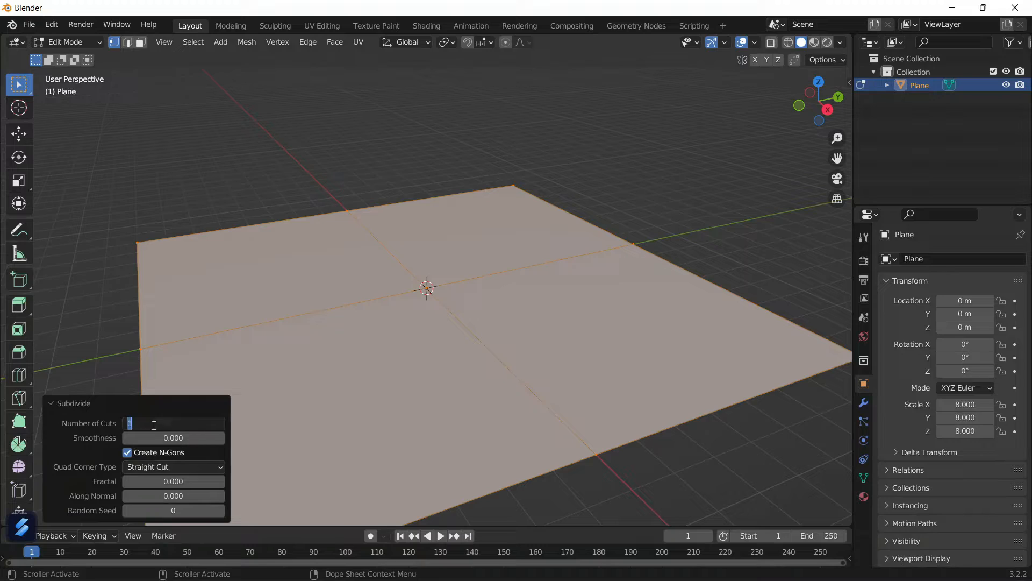
type("30")
key("Return")
left_click(261, 166)
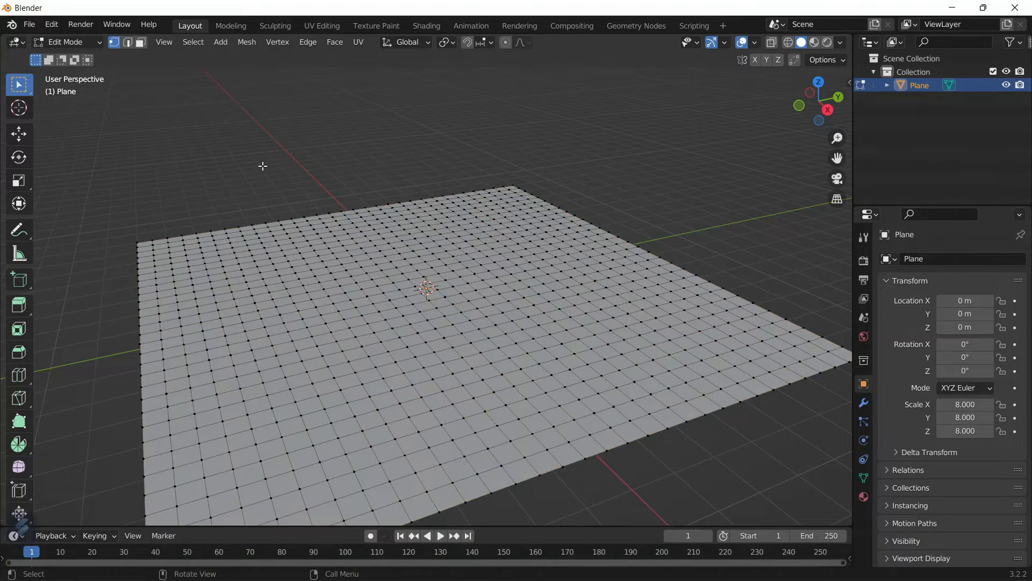
Select scattered vertices near two opposite sides of the plane and enable proportional editing with Random falloff.
scroll(265, 168, "down", 5)
middle_click_drag(265, 168, 330, 191)
scroll(334, 189, "up", 6)
scroll(344, 182, "down", 2)
mouse_move(480, 230)
middle_mouse_down()
mouse_move(501, 231)
mouse_move(467, 215)
middle_mouse_up()
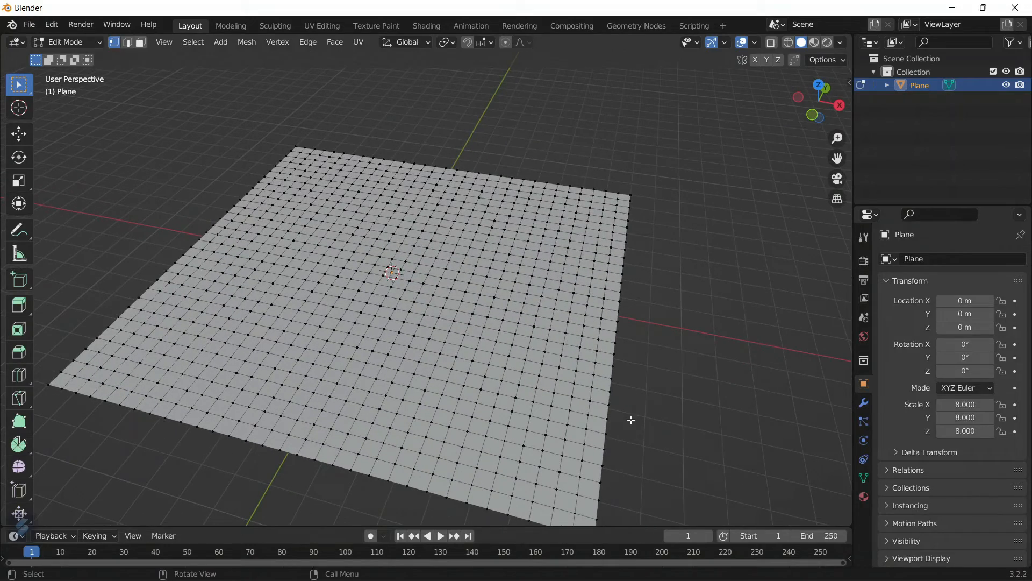
scroll(349, 247, "down", 3)
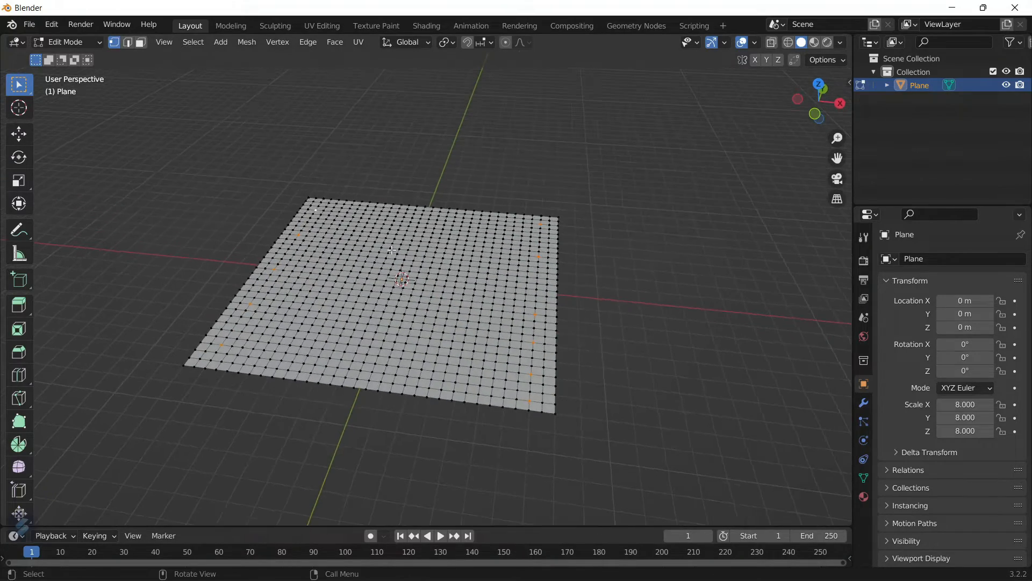
key("o")
left_click(524, 43)
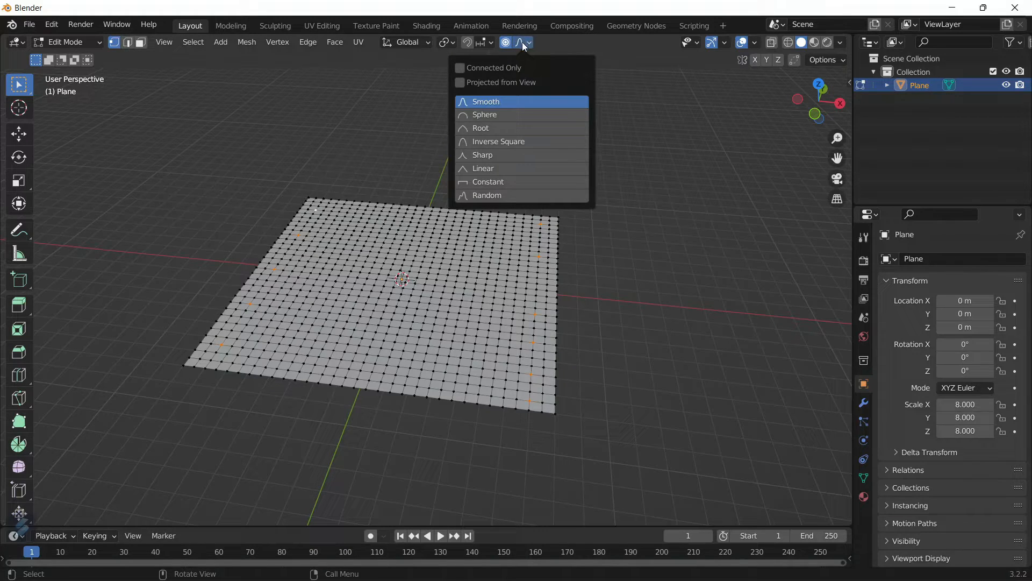
left_click(487, 195)
Raise the selected vertices about 3.7 m along Z, with a proportional size of about 2.36, to form two mountain rows.
middle_click_drag(405, 287, 427, 266)
key("g")
key("z")
scroll(431, 215, "down", 5)
scroll(431, 219, "down", 4)
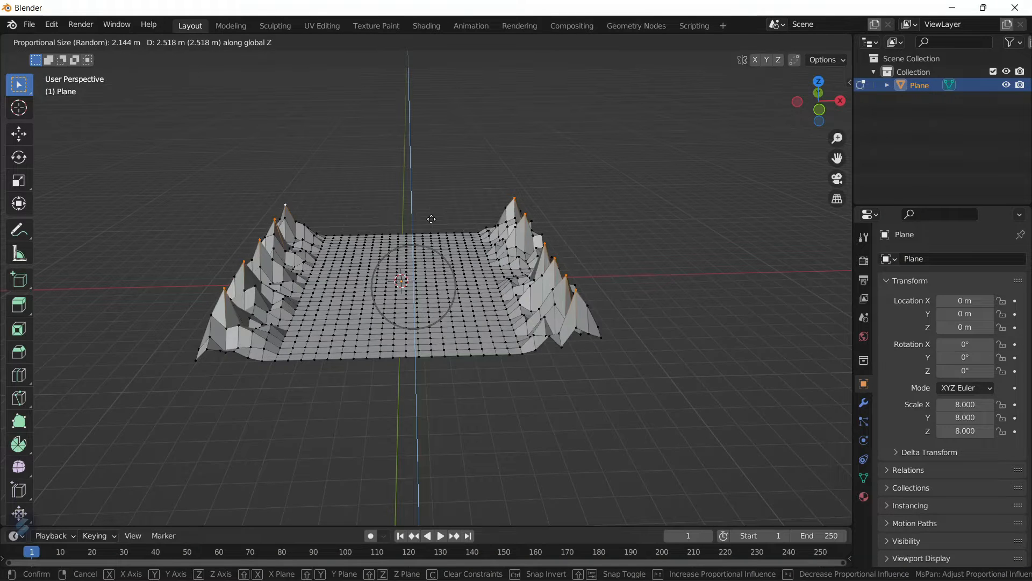
left_click(432, 198)
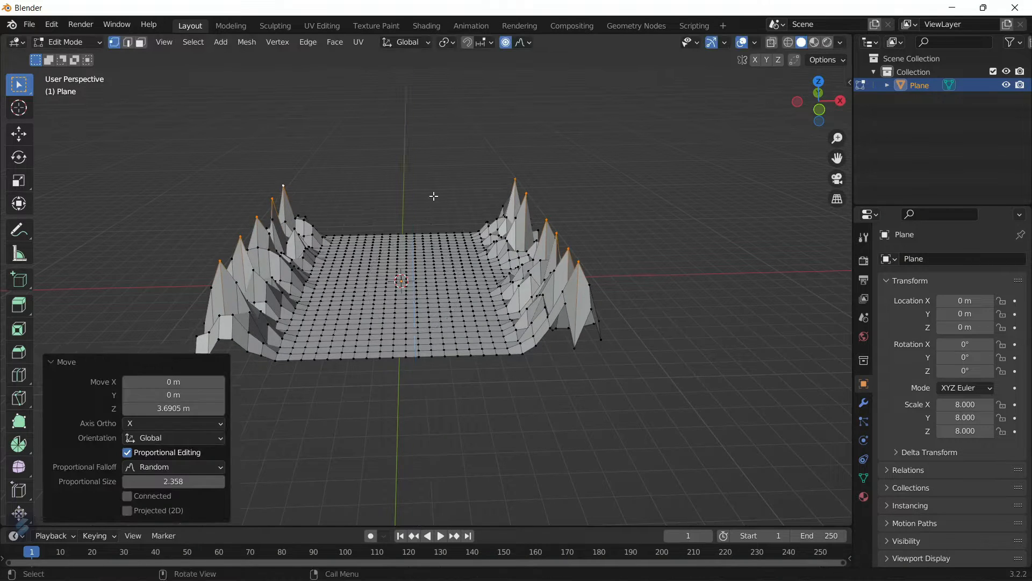
middle_click_drag(434, 196, 361, 195)
scroll(364, 198, "up", 2)
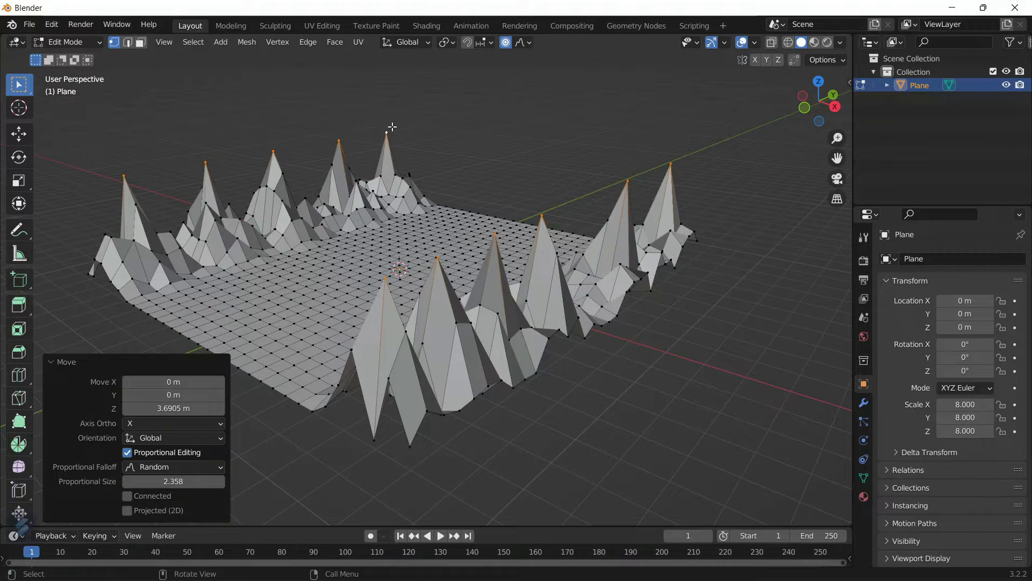
Lower the second-to-last peak of the far mountain row by about 0.46 m and adjust the end peak's height along Z.
left_click(365, 125)
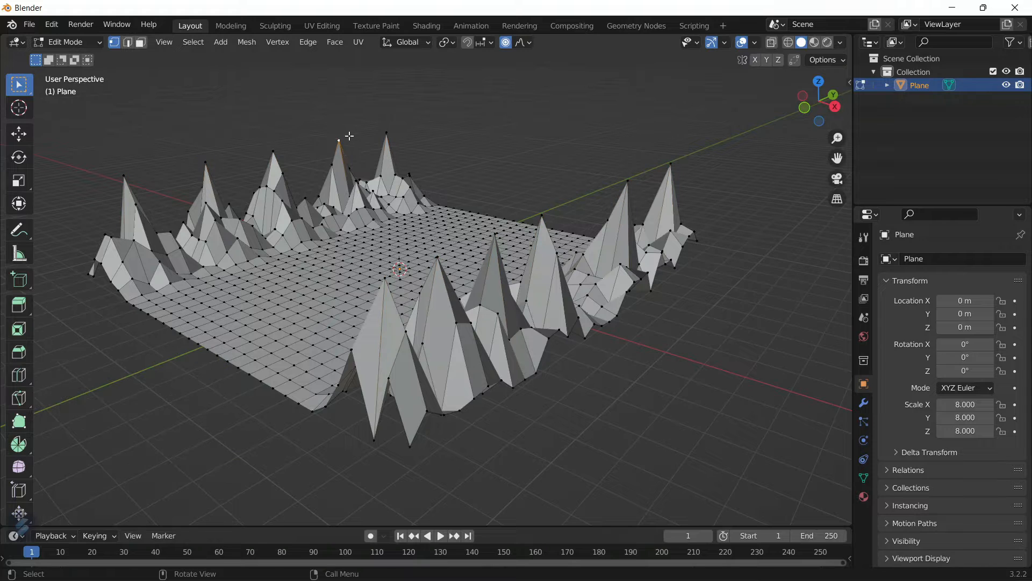
key("g")
key("z")
left_click(357, 138)
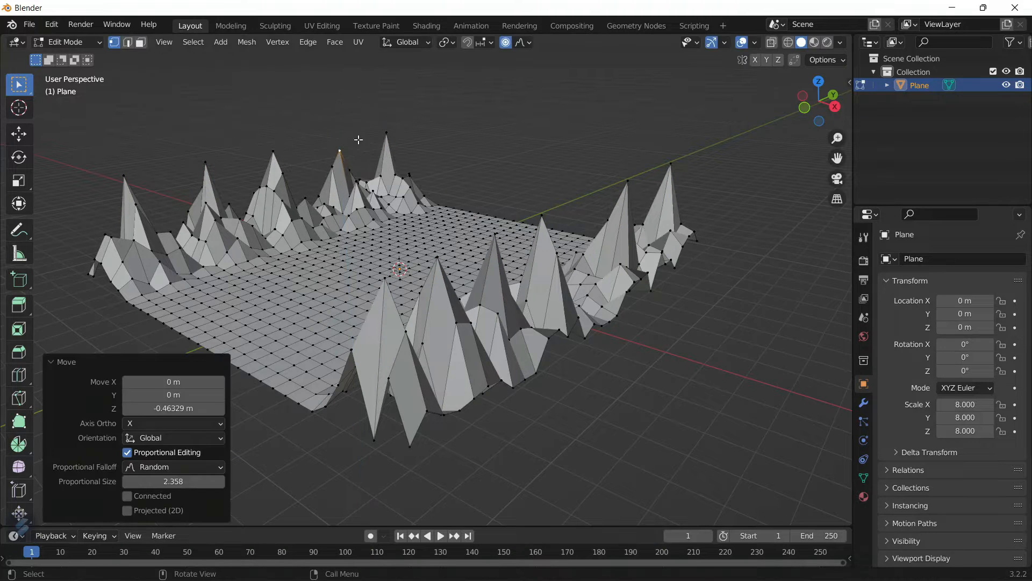
left_click(387, 130)
key("g")
key("z")
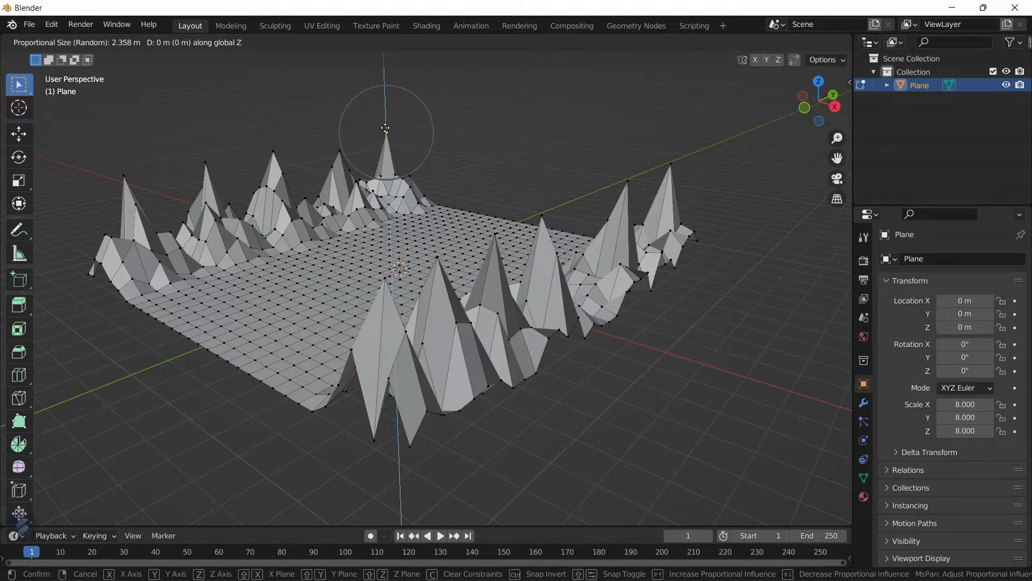
left_click(385, 119)
Vary the heights of two more peaks in the far mountain row along Z.
left_click(273, 151)
key("g")
key("z")
left_click(207, 163)
key("g")
key("z")
middle_click_drag(323, 237, 352, 243)
Lower a peak in the opposite mountain row by about 0.7 m along Z and return to Object Mode.
left_click(583, 249)
key("g")
key("z")
left_click(538, 279)
scroll(570, 226, "down", 2)
middle_click_drag(584, 186, 596, 203)
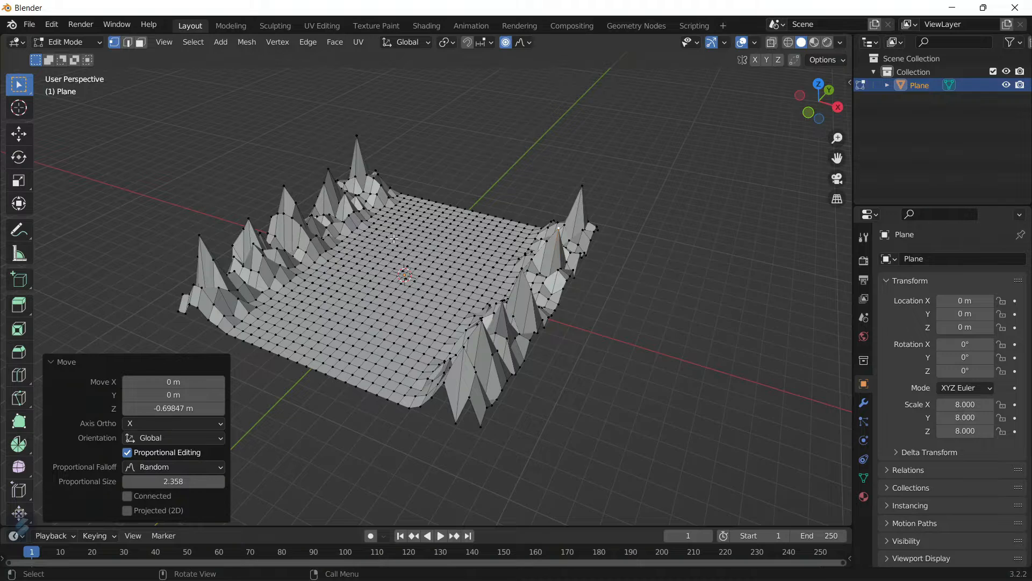
key("Tab")
Add a Plain Axes empty and move it along Y to the end edge of the terrain.
middle_click_drag(394, 238, 295, 250)
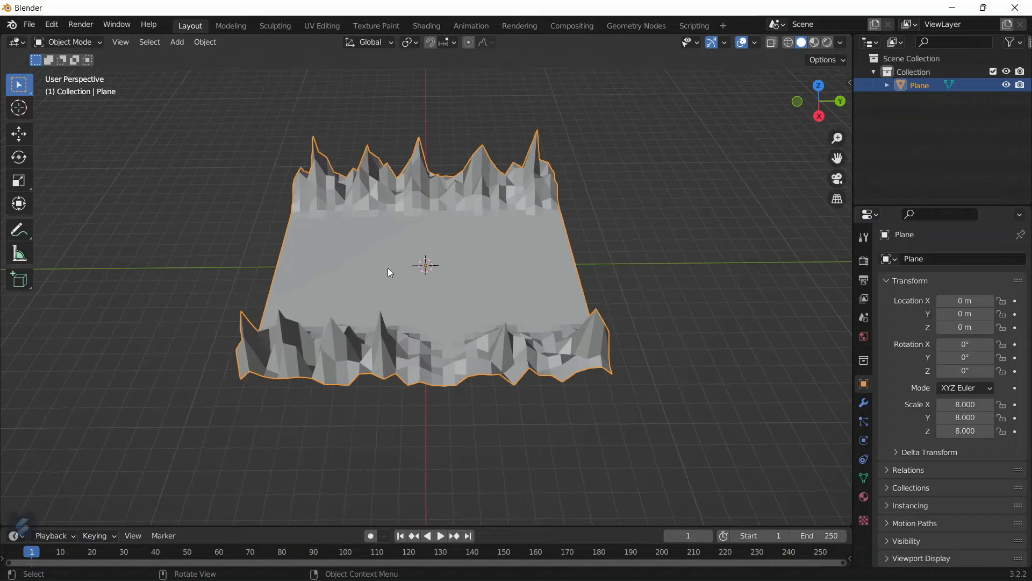
key("shift+a")
mouse_move(394, 402)
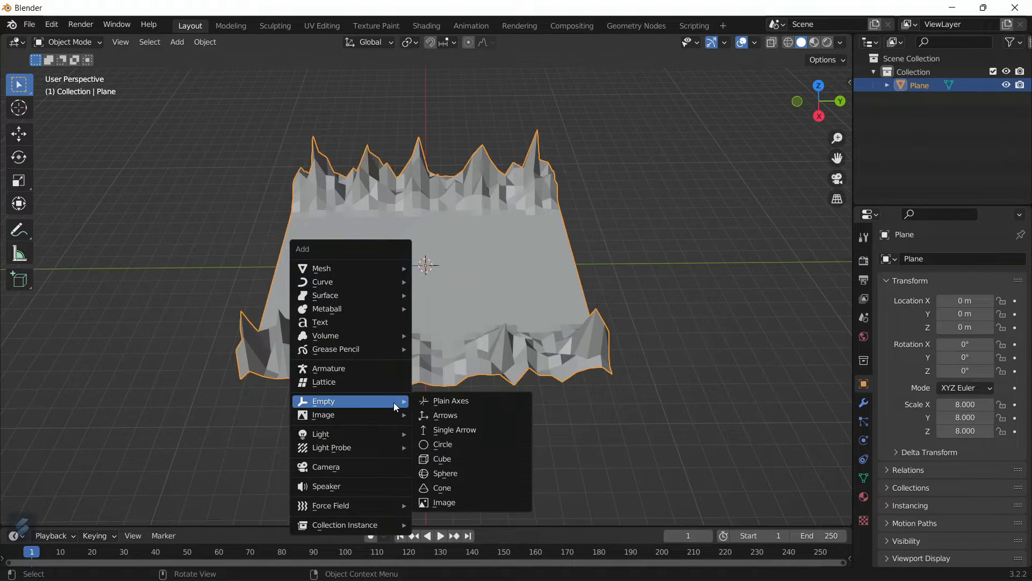
left_click(433, 401)
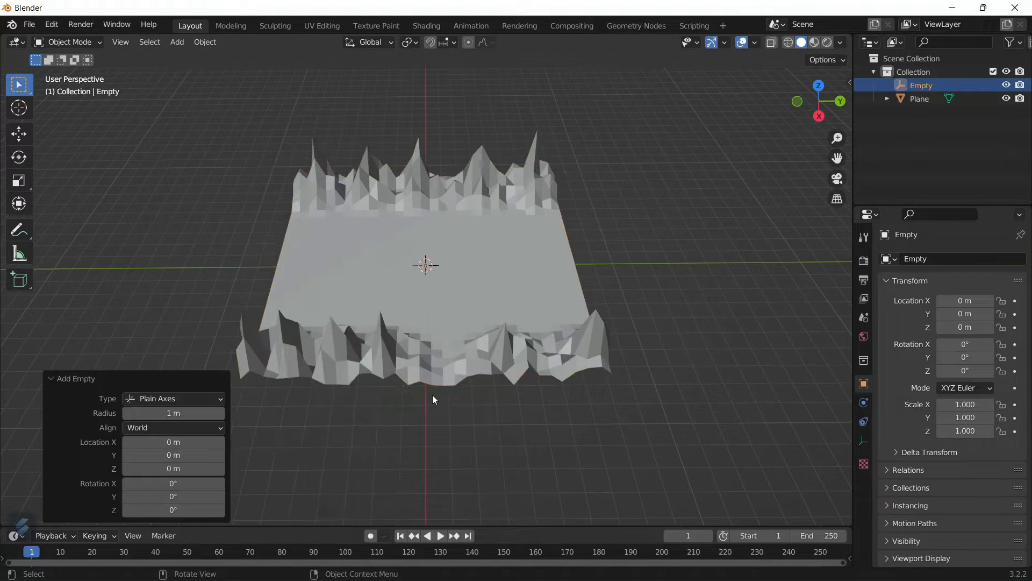
left_click(819, 116)
scroll(563, 237, "up", 3)
middle_click_drag(563, 244, 434, 253, "shift")
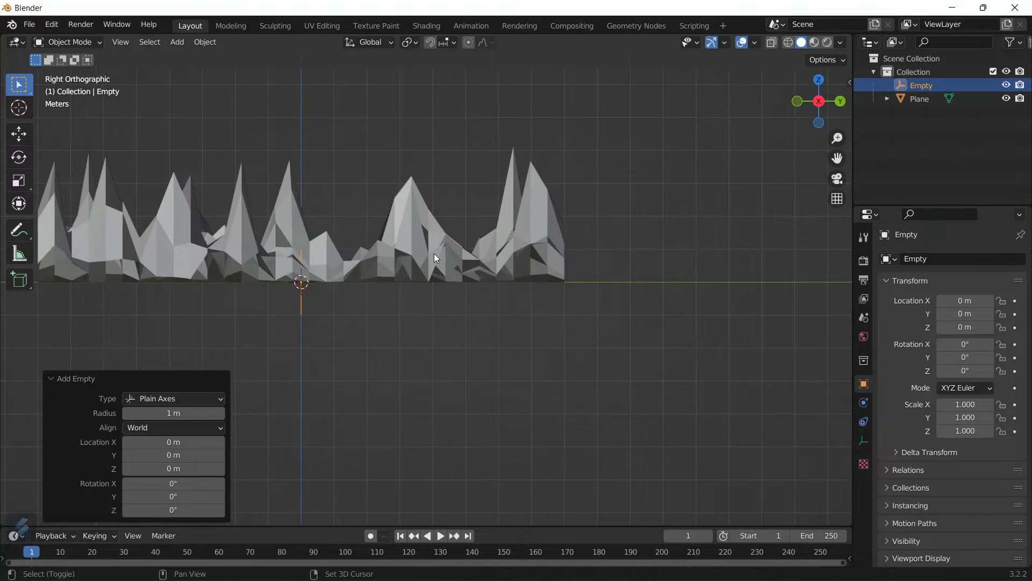
key("g")
key("y")
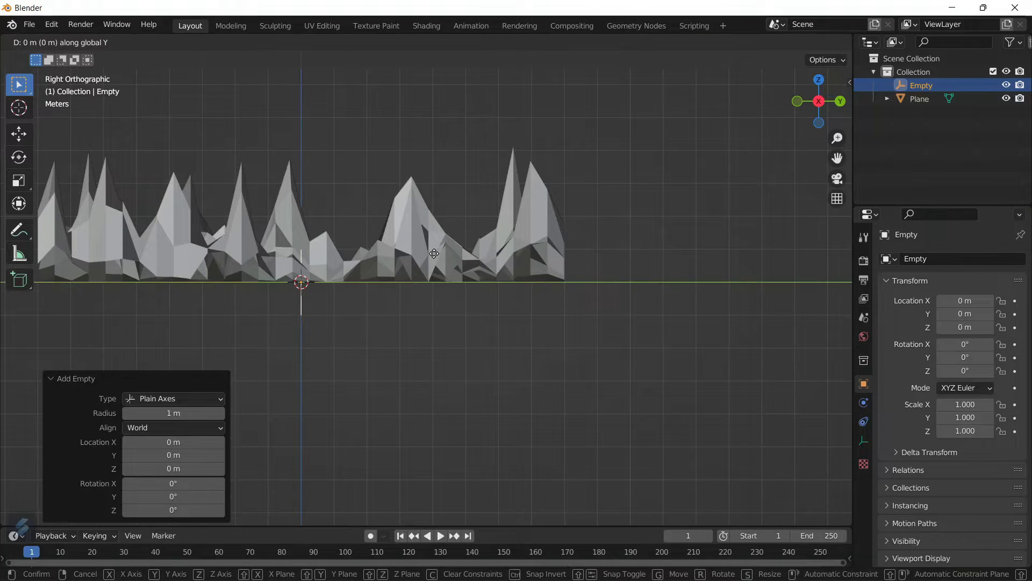
left_click(693, 295)
Add a Mirror modifier to the terrain plane, using the empty as mirror object and only the Y axis.
middle_click_drag(646, 322, 265, 229)
left_click(273, 257)
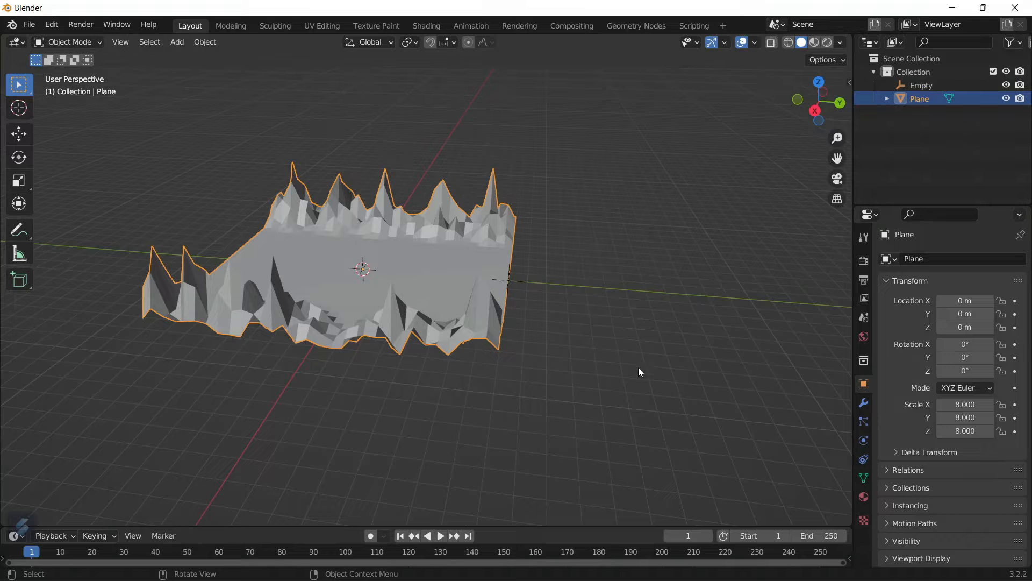
left_click(864, 402)
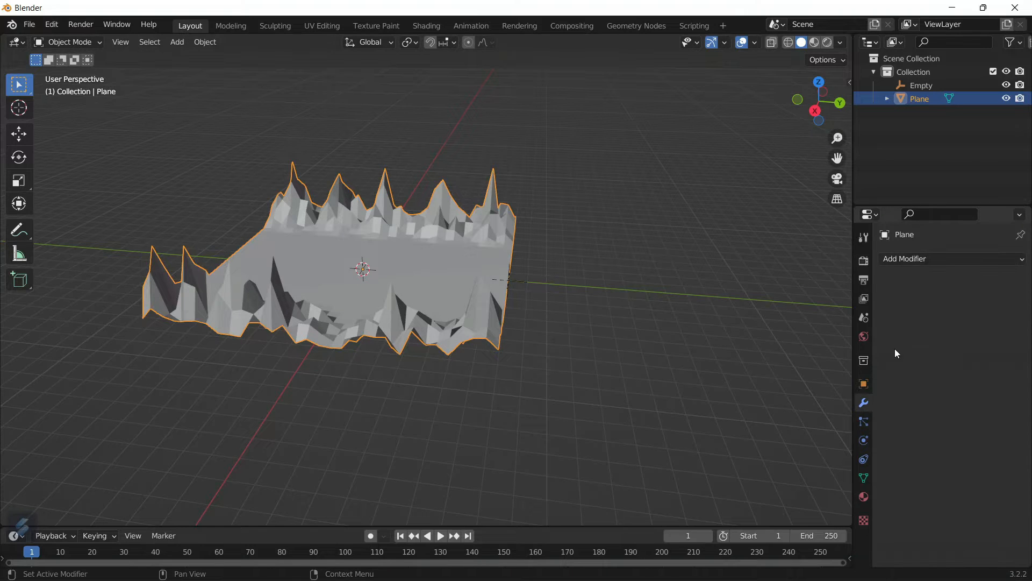
left_click(904, 259)
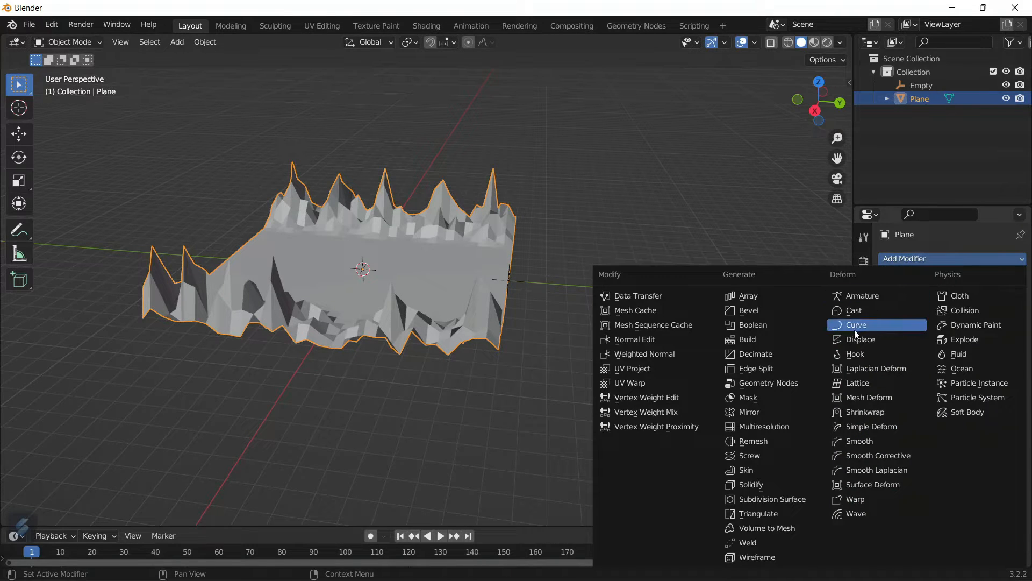
left_click(753, 412)
left_click(1002, 349)
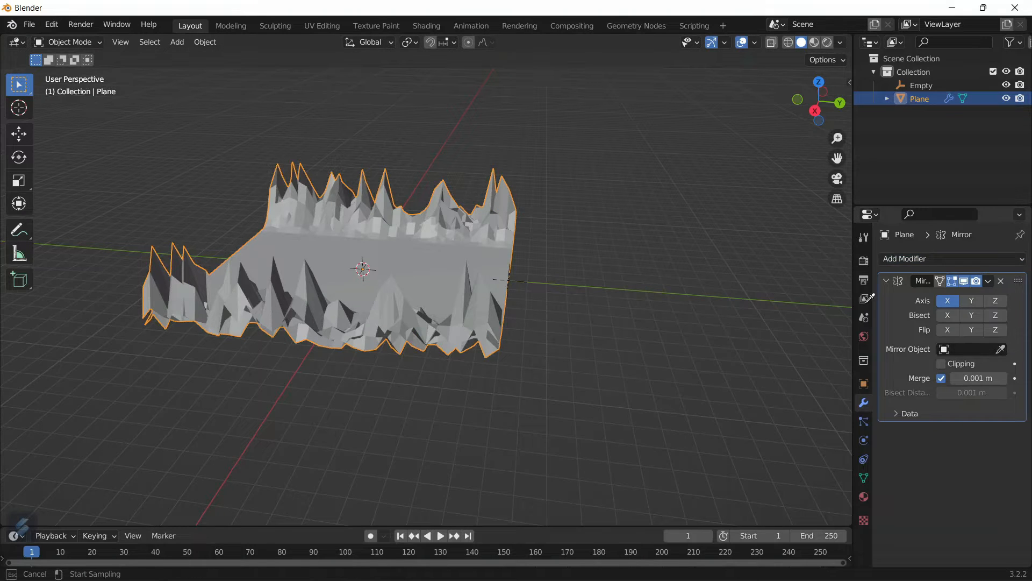
left_click(521, 277)
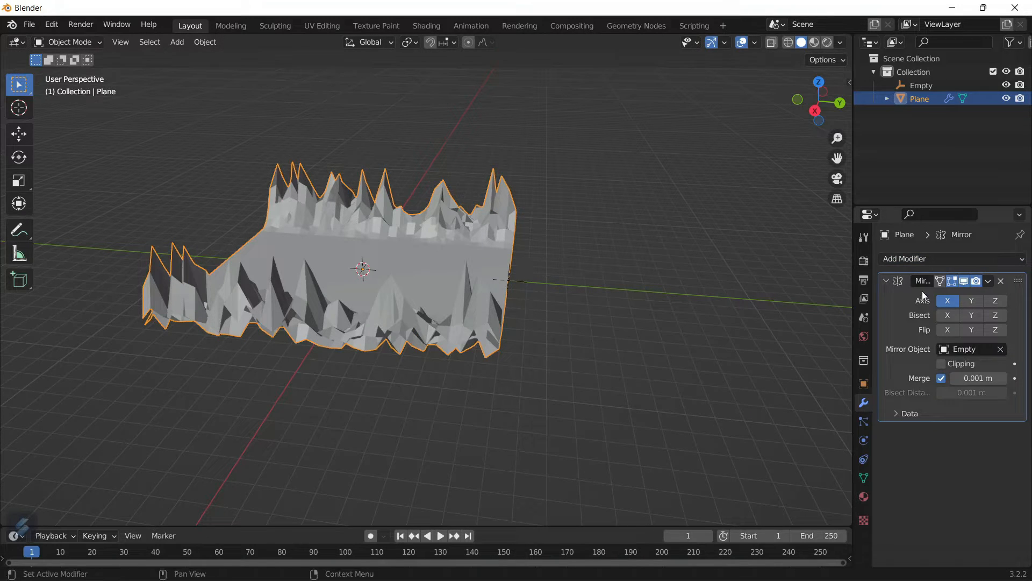
left_click(971, 301)
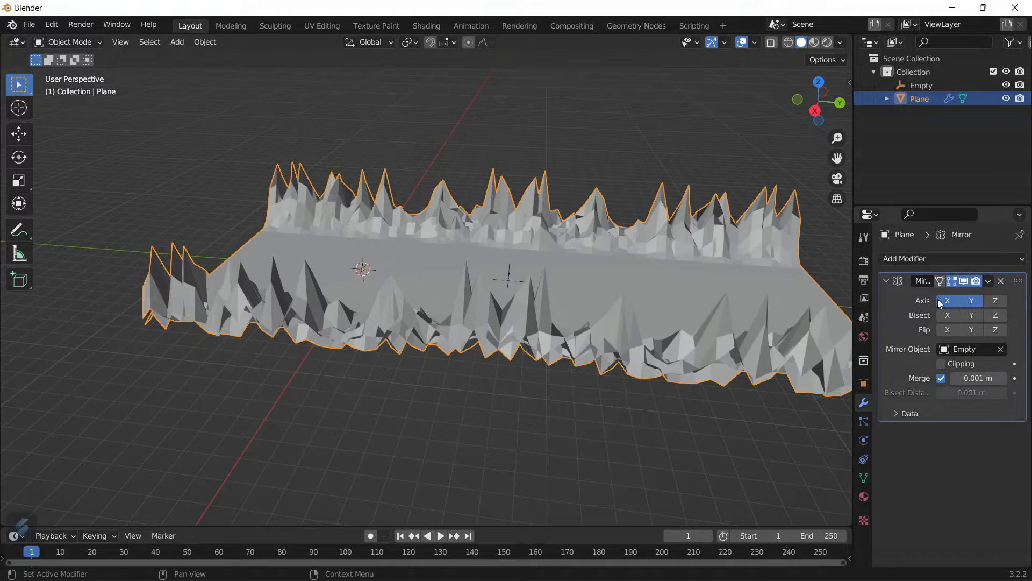
left_click(948, 301)
middle_click_drag(419, 344, 521, 345)
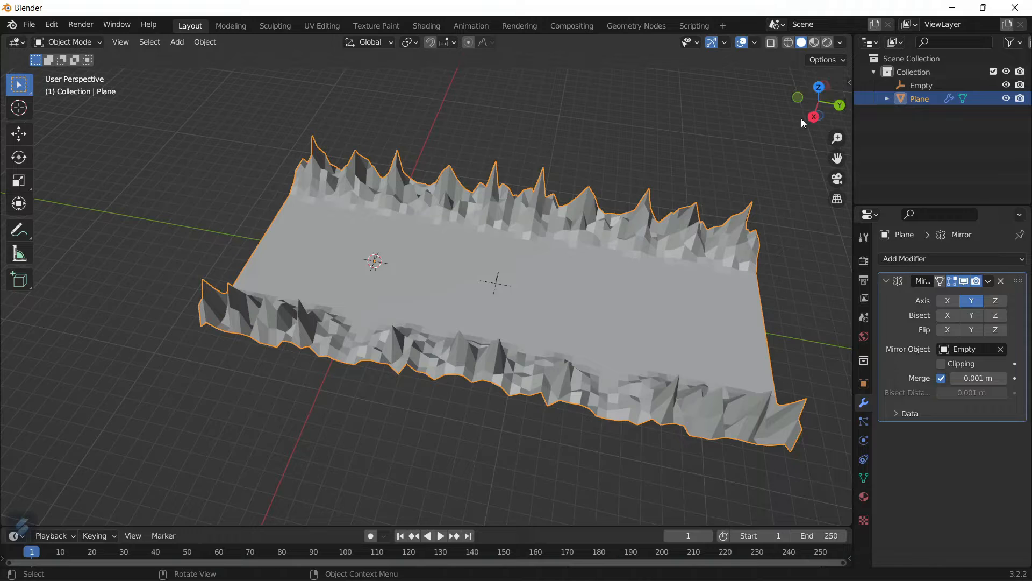
Add a camera and move it -8 m along Y to the terrain's starting edge.
left_click(815, 118)
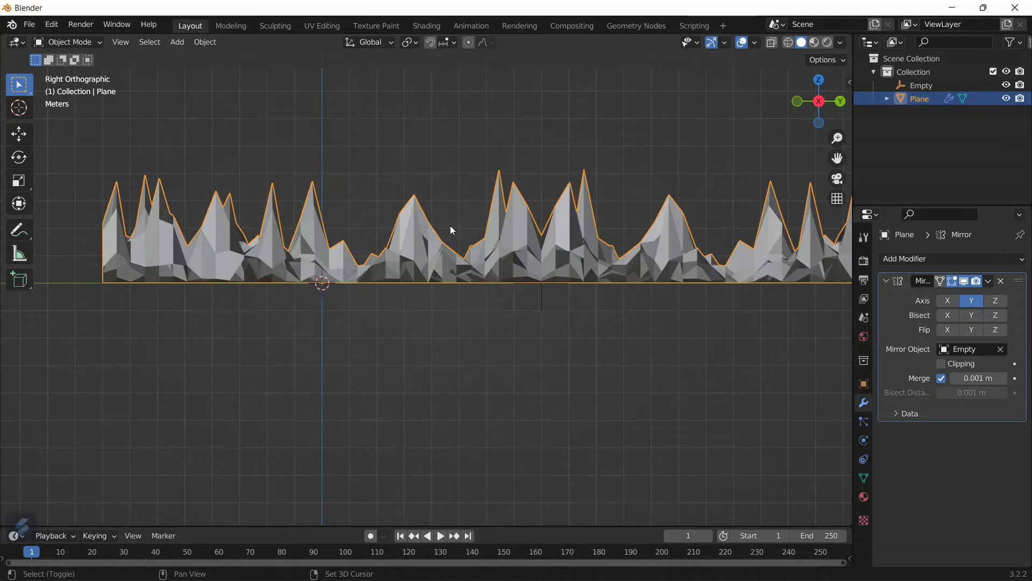
key("shift+a")
left_click(424, 295)
scroll(372, 283, "down", 2)
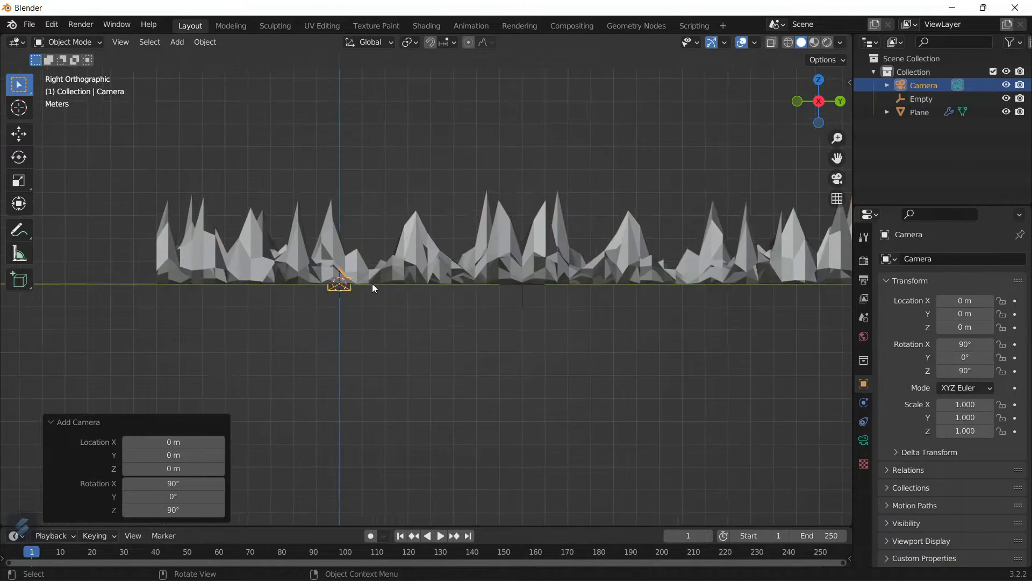
scroll(372, 283, "up", 2)
middle_click_drag(416, 285, 592, 301, "shift")
scroll(451, 282, "up", 3)
scroll(451, 283, "up", 1)
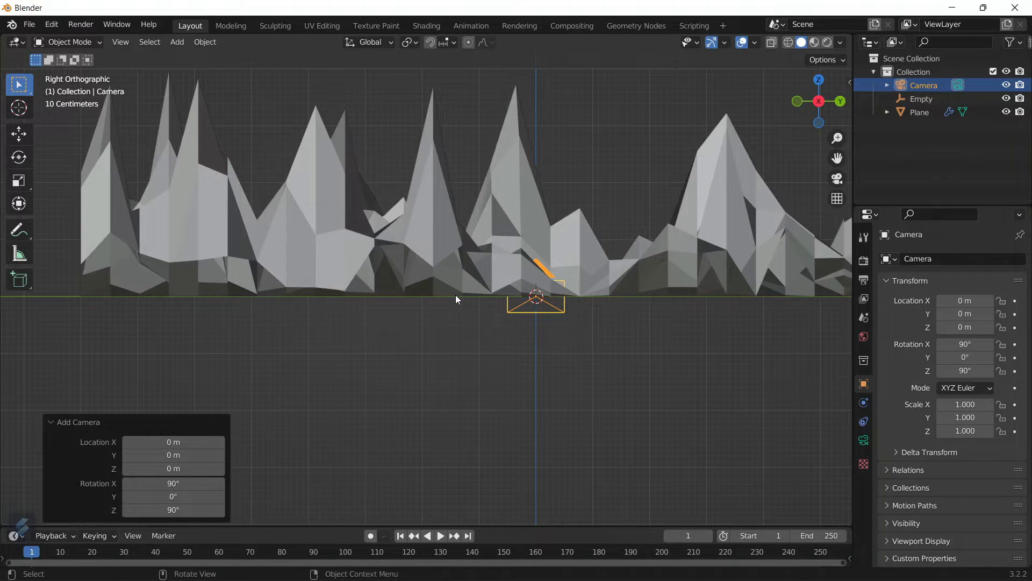
key("g")
key("y")
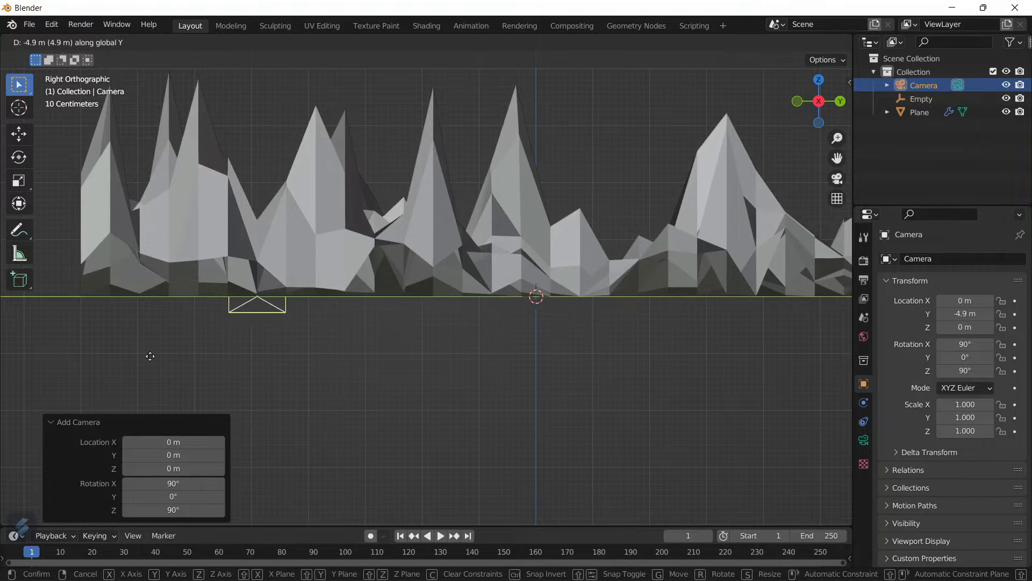
left_click(3, 366)
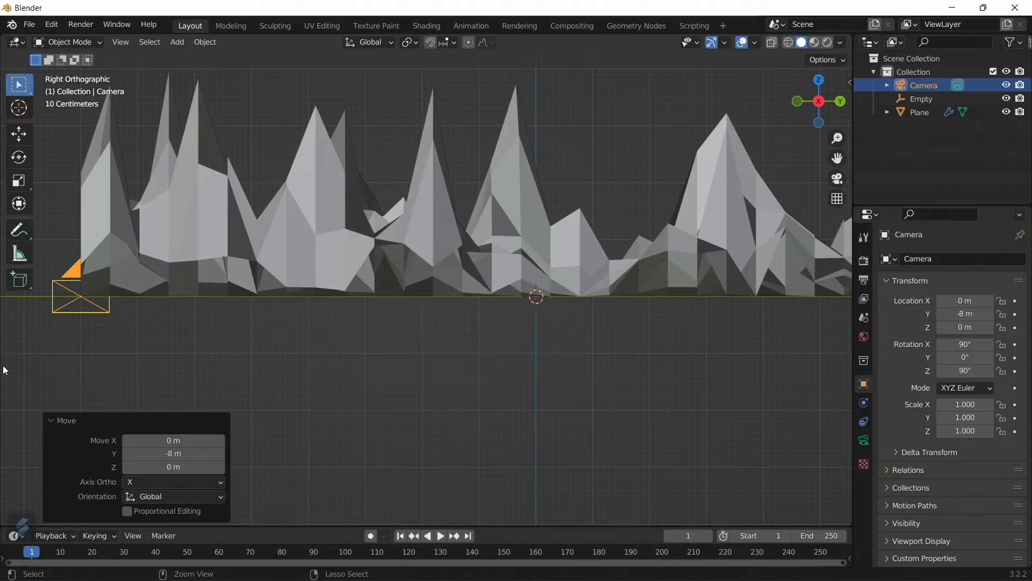
Set the camera's Z location to 0.5 m.
middle_click_drag(657, 364, 662, 406)
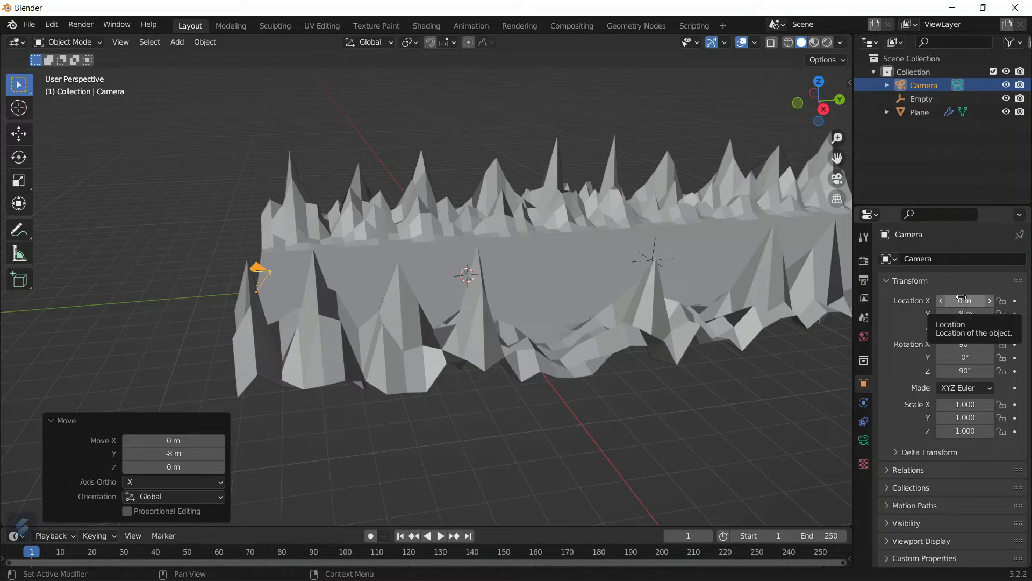
left_click(937, 326)
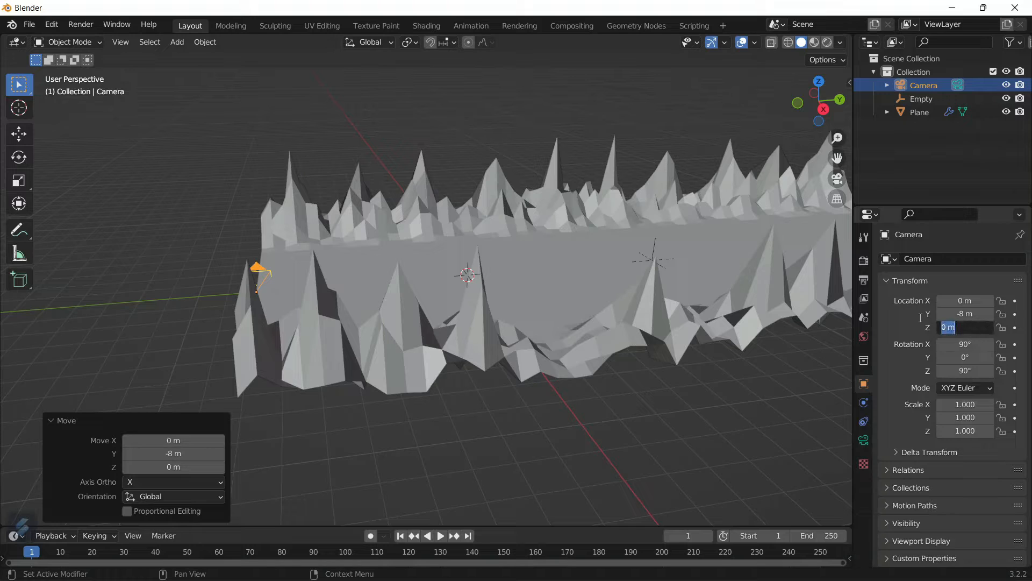
type("0.5")
key("Return")
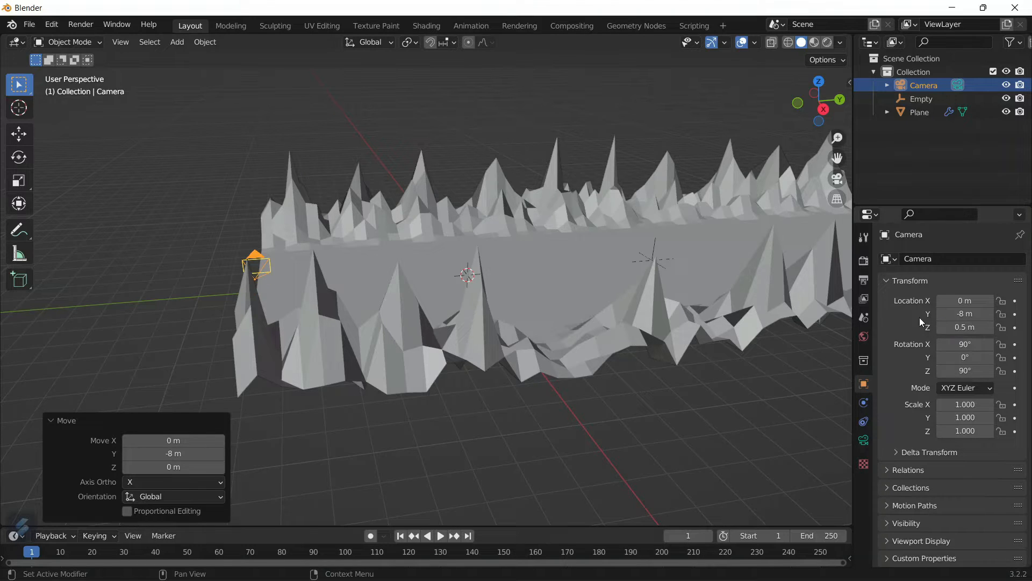
Set the camera's rotation to 93° on X and 0° on Z so it faces down the valley.
left_click(966, 345)
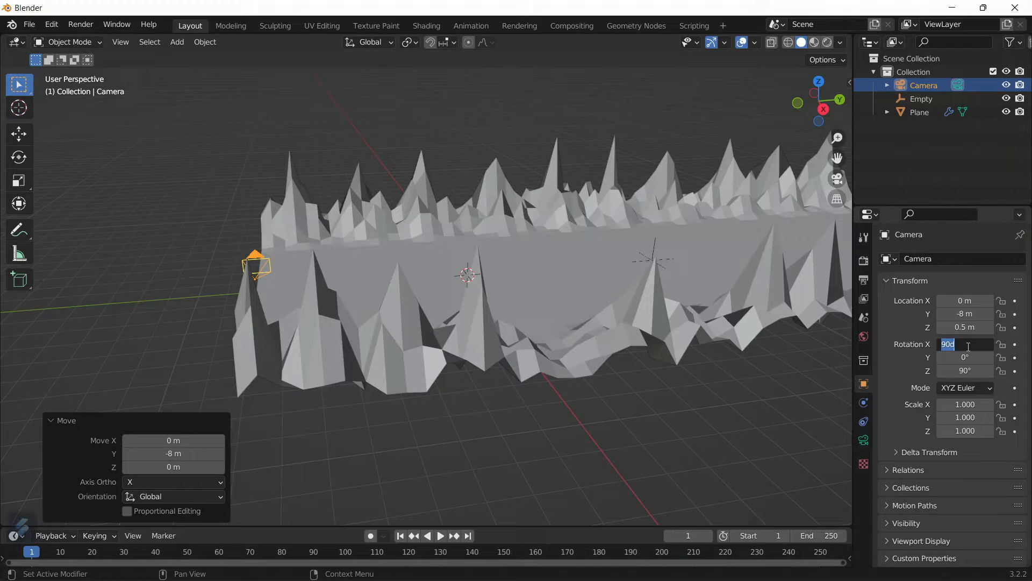
type("93")
key("Tab")
key("Tab")
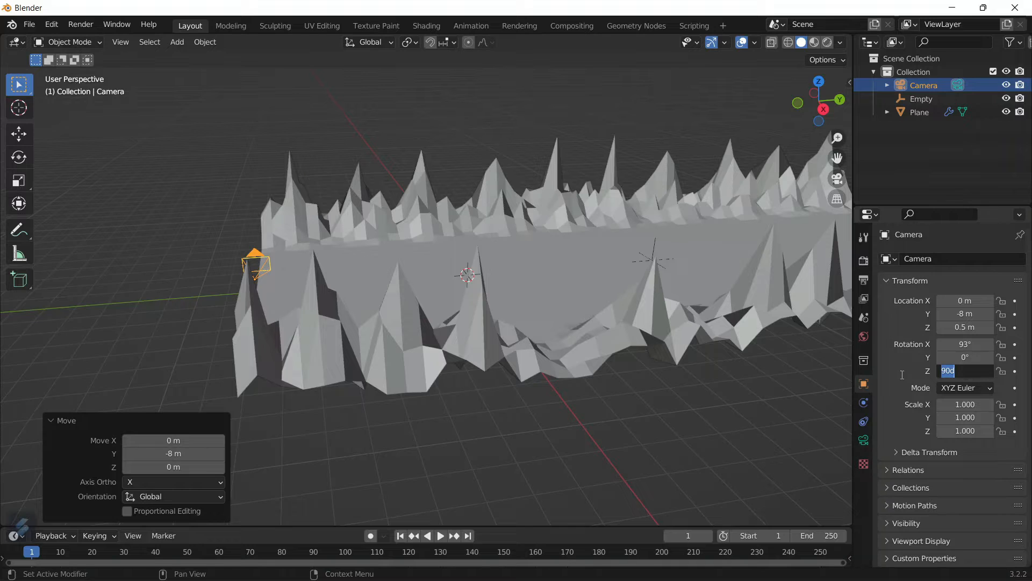
type("0")
key("Return")
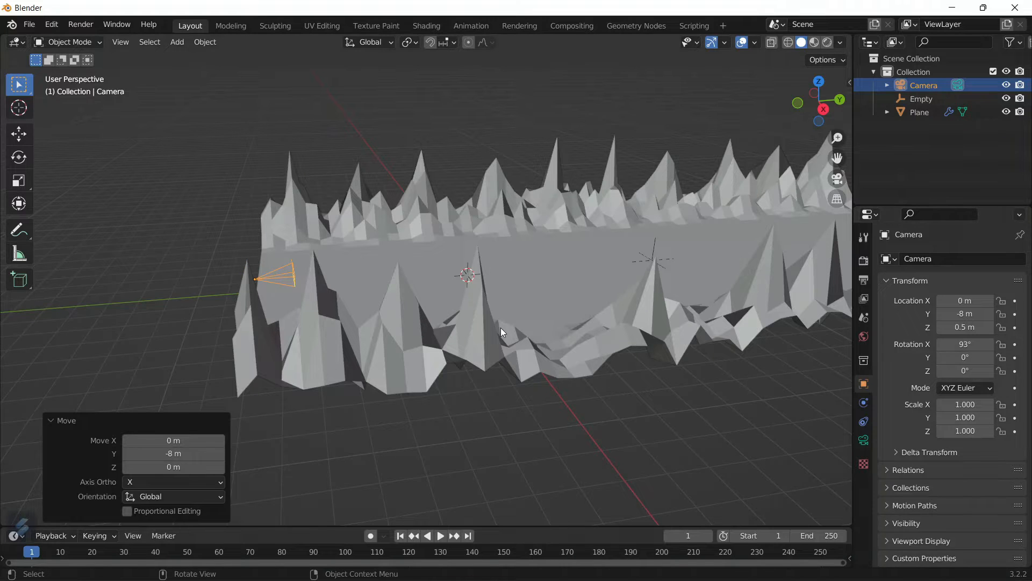
View the scene through the camera and set the camera's focal length to 40 mm.
key("KP_0")
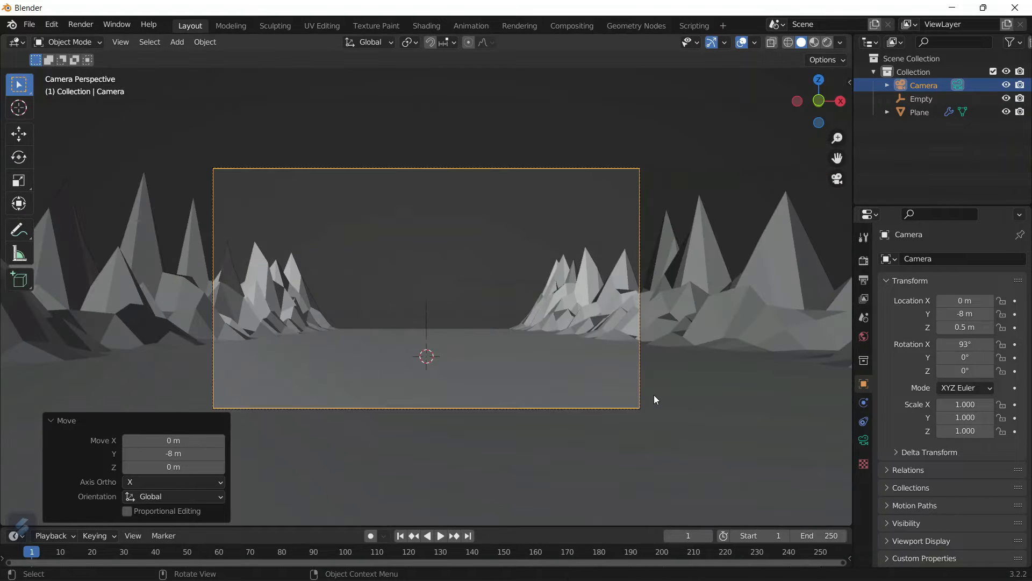
left_click(863, 440)
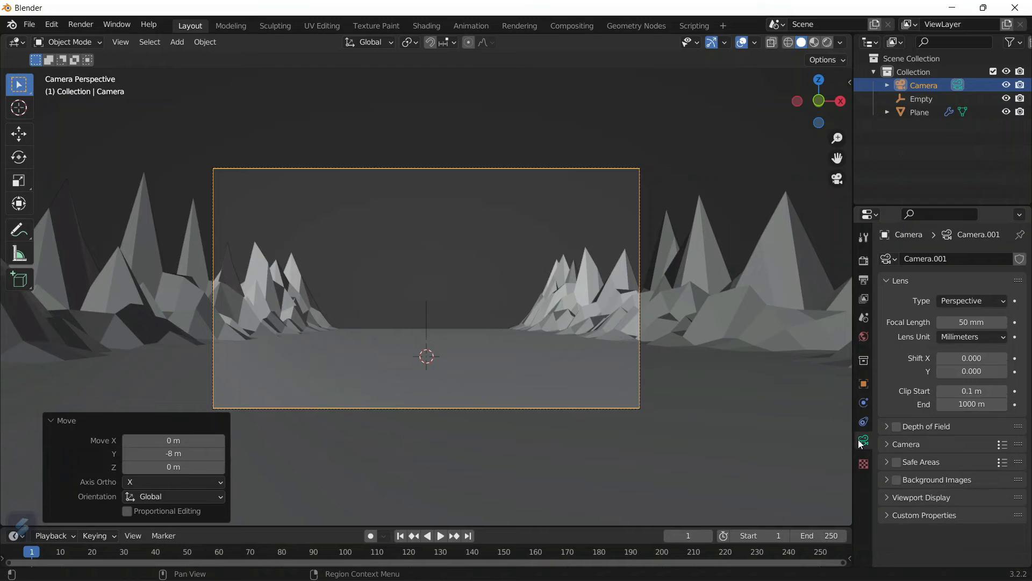
left_click(966, 322)
type("40")
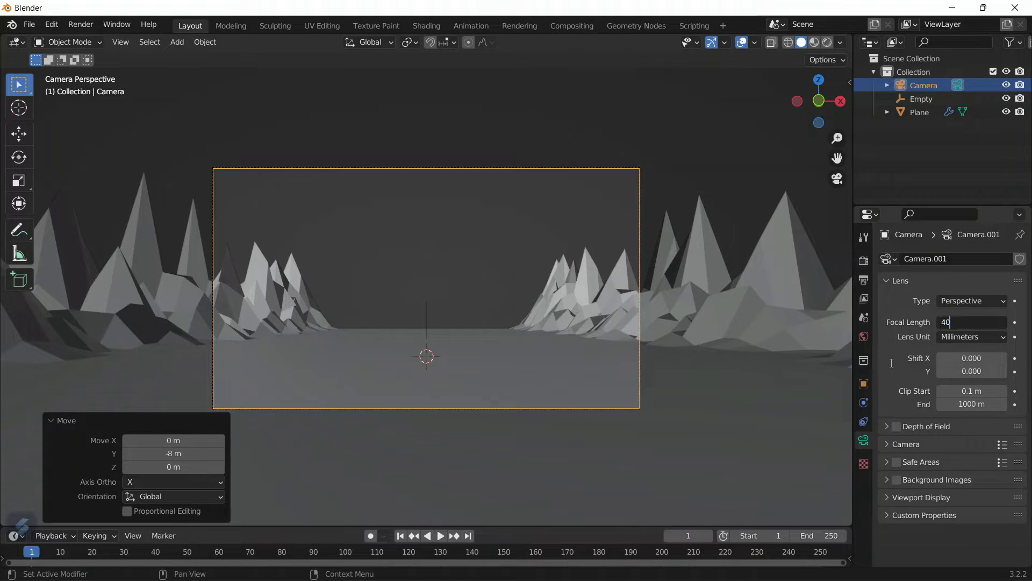
key("Return")
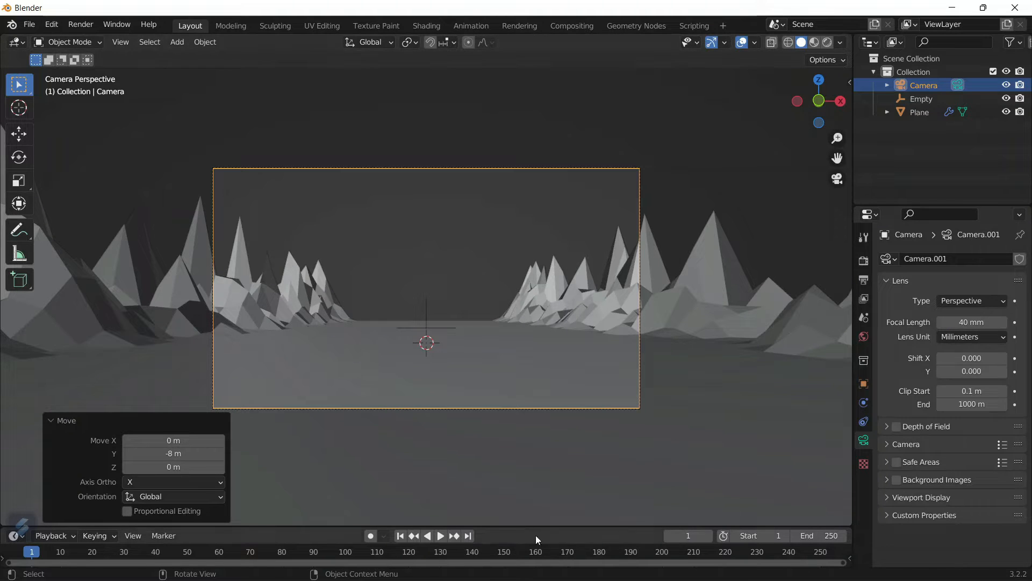
Enlarge the timeline area and make sure the default F-curve interpolation in the Animation preferences is Linear.
left_click_drag(527, 527, 512, 421)
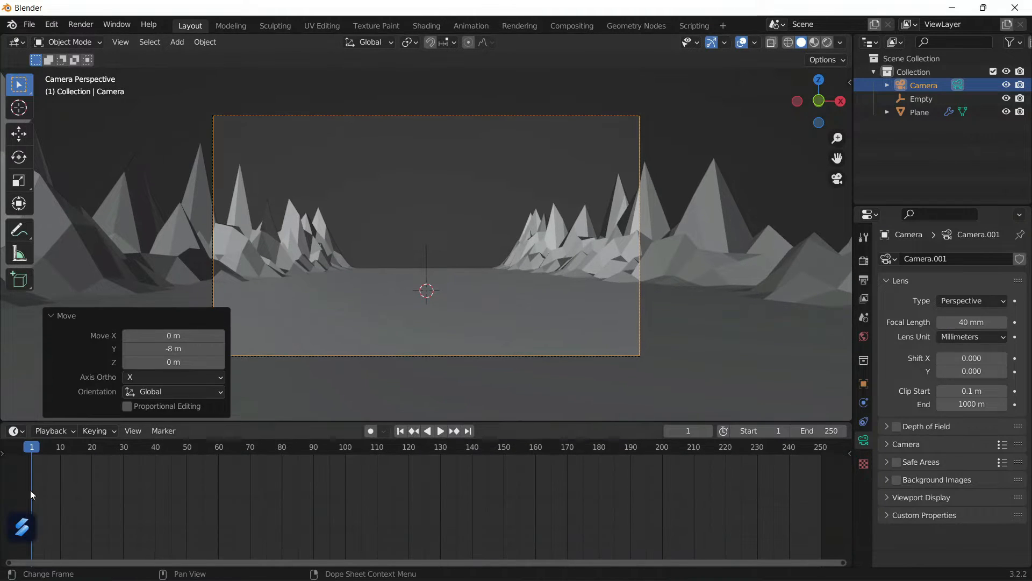
left_click(53, 25)
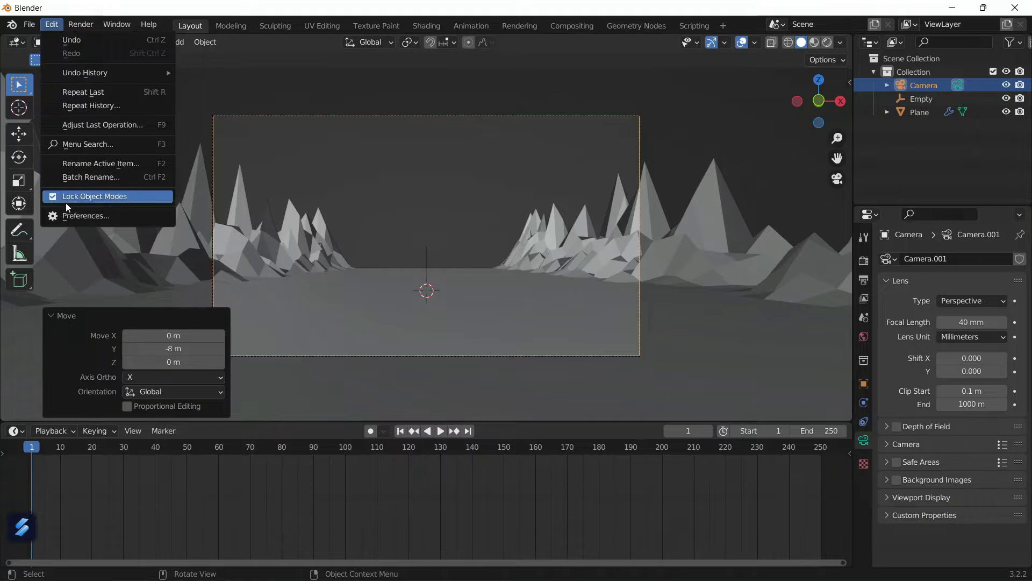
left_click(75, 216)
left_click(46, 141)
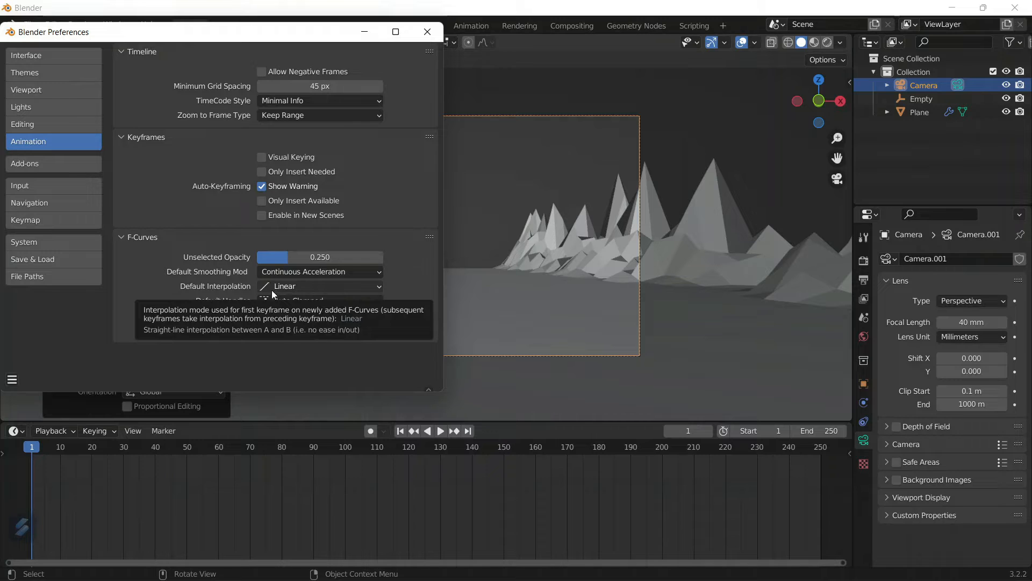
left_click(428, 32)
Leave the camera view and set the animation's end frame to 120.
scroll(406, 169, "down", 2)
middle_click_drag(405, 169, 334, 215)
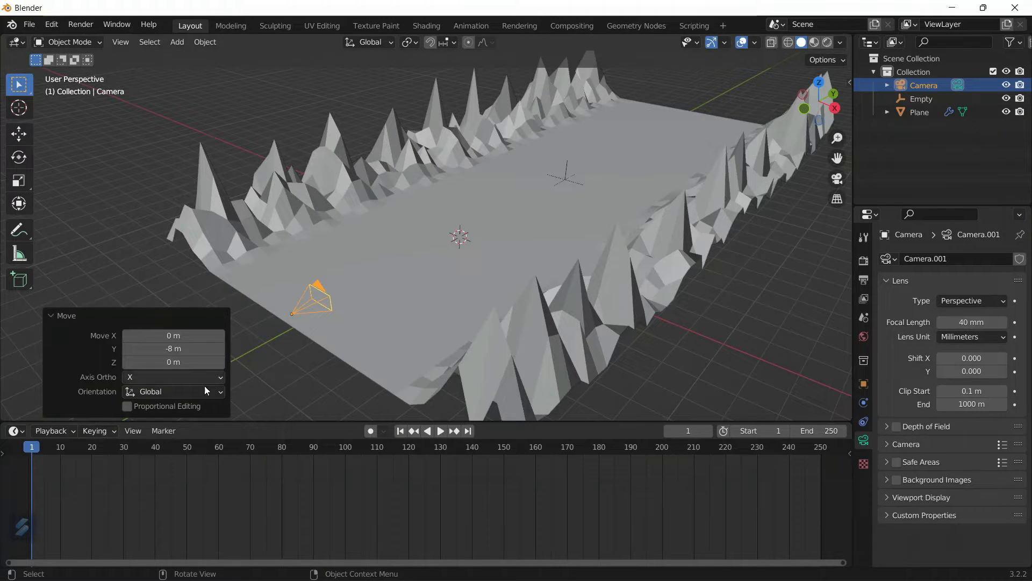
left_click(837, 430)
type("12")
key("Return")
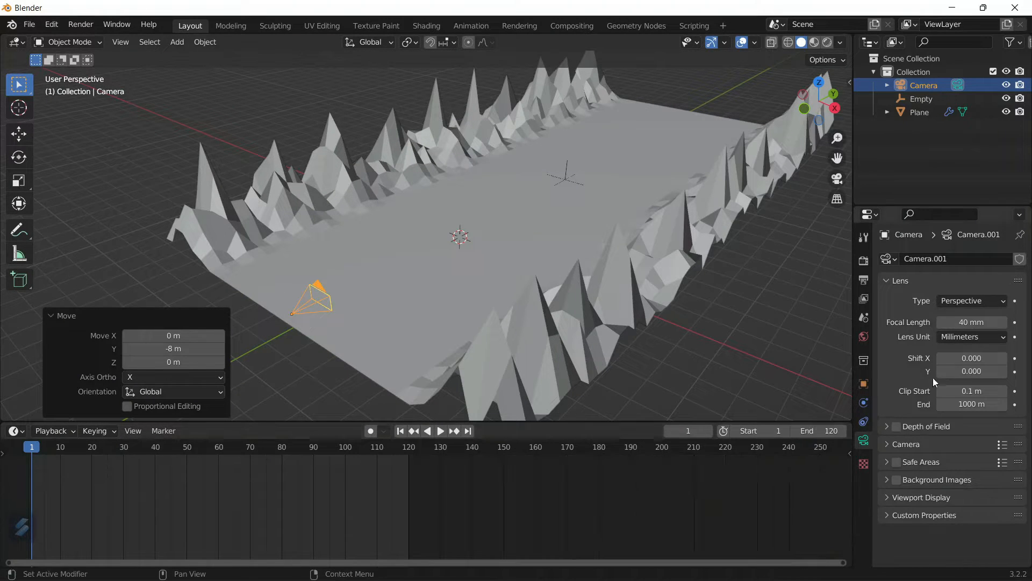
Keyframe the camera's Y location at -8 m on frame 1 and at 24 m on frame 121.
left_click(864, 384)
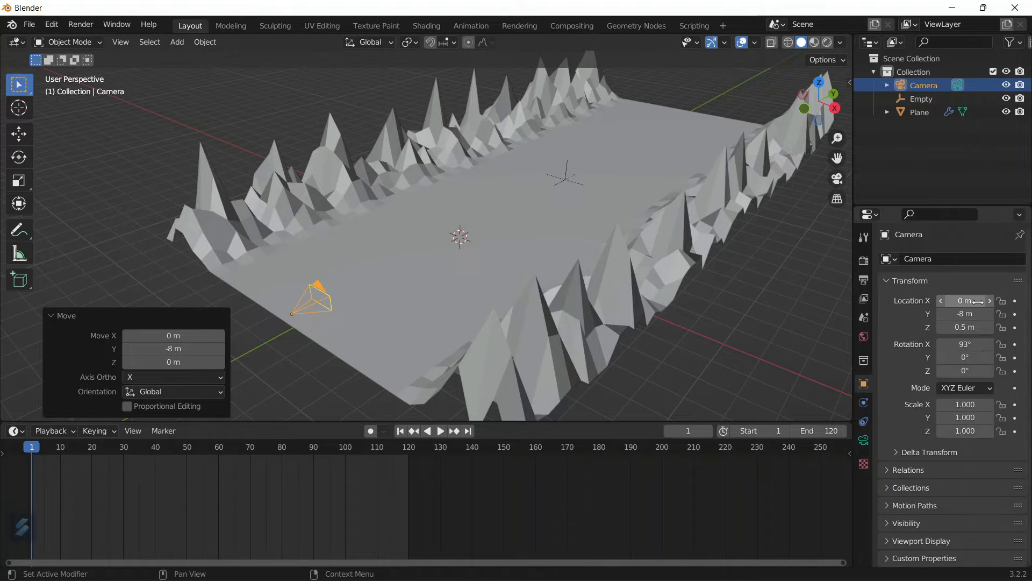
left_click(1016, 317)
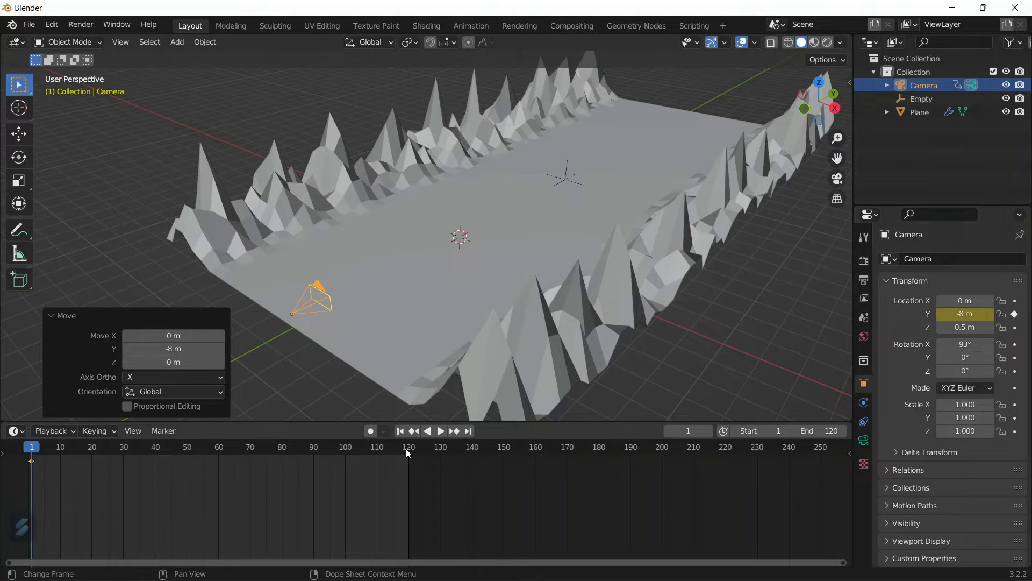
left_click(409, 449)
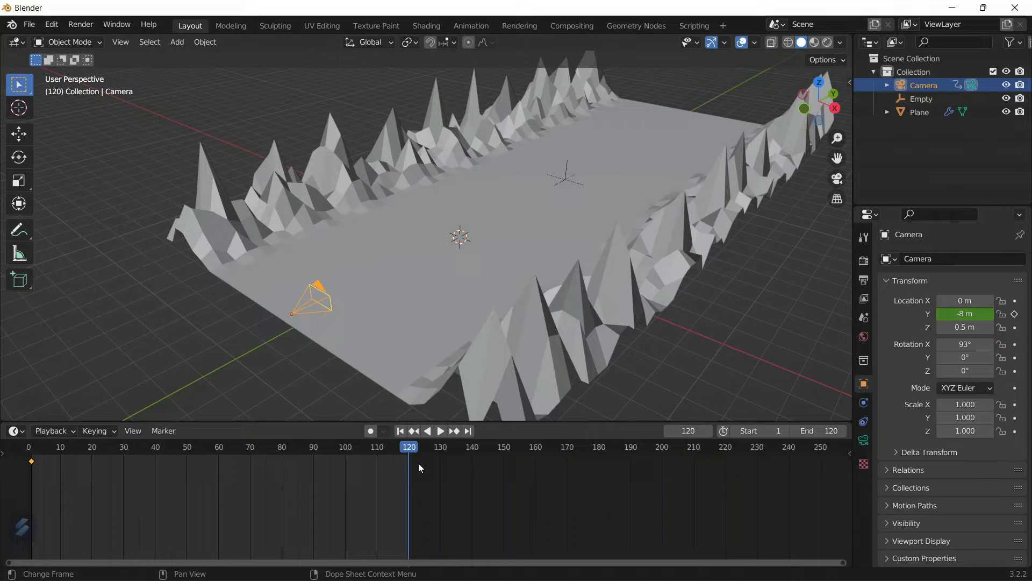
key("Right")
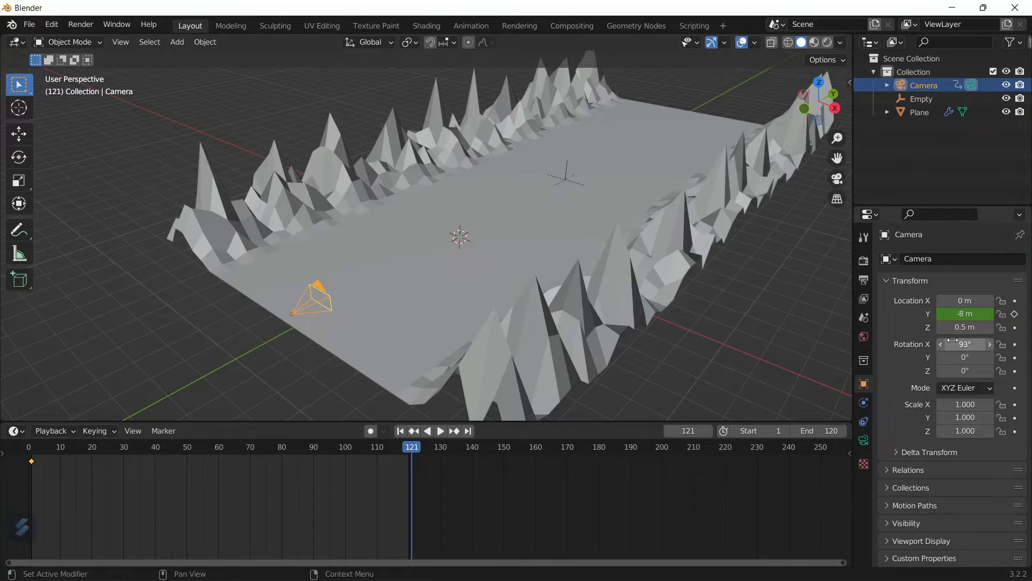
left_click(960, 312)
type("2")
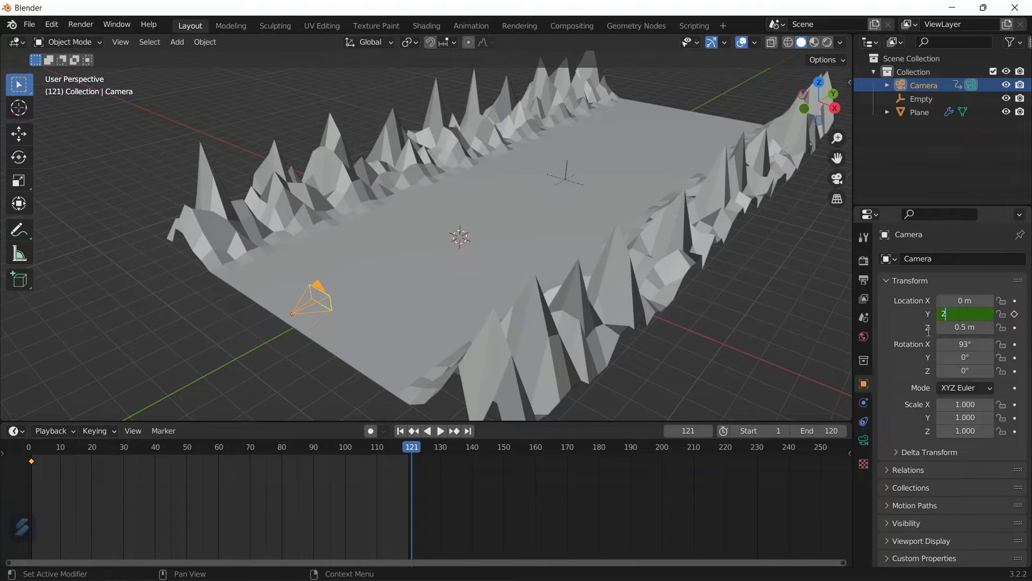
type("4")
key("Return")
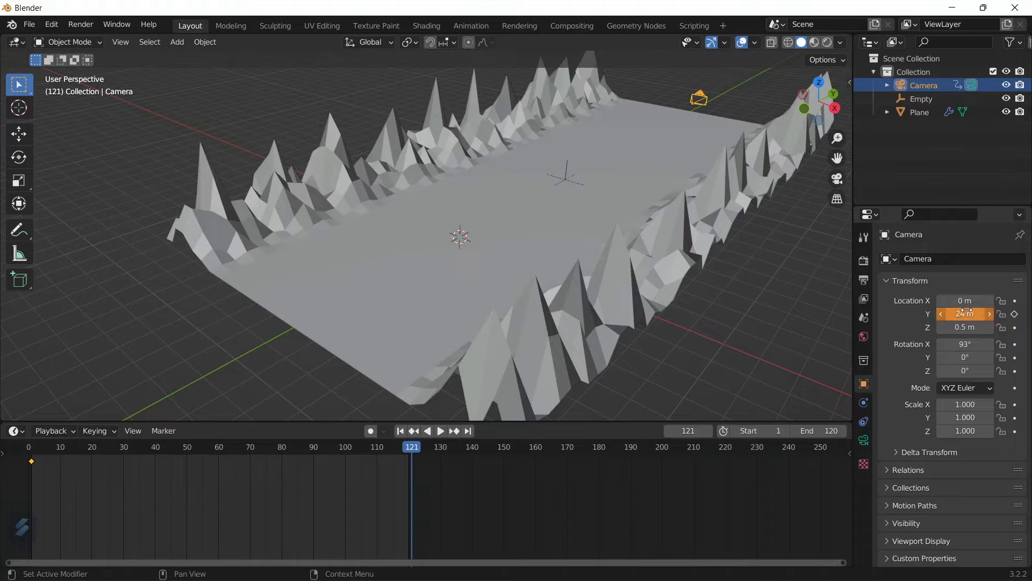
left_click(1014, 314)
Play the camera animation from the start, then inspect the terrain's far end through the camera and from outside.
left_click_drag(405, 447, 25, 486)
key("space")
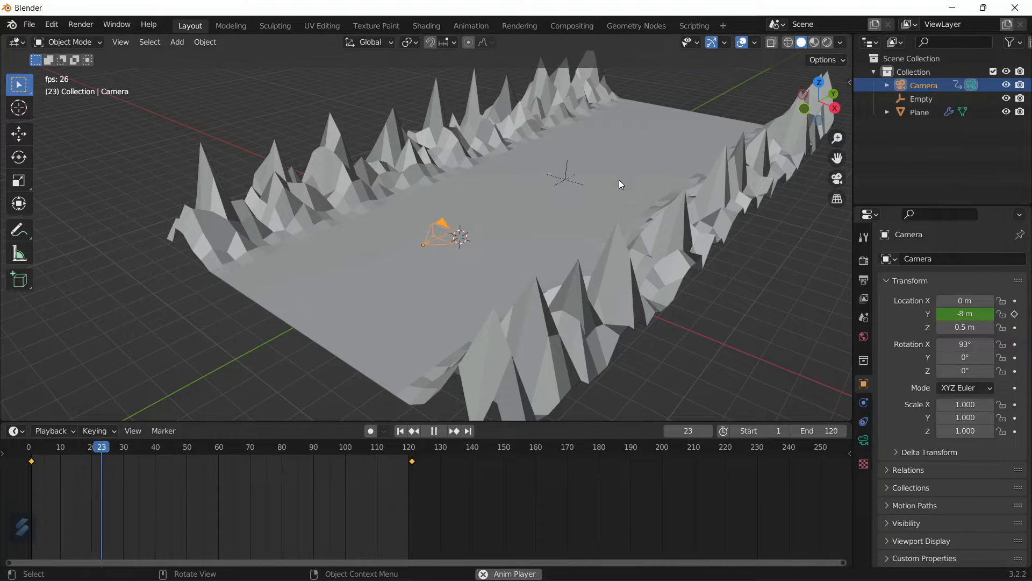
key("space")
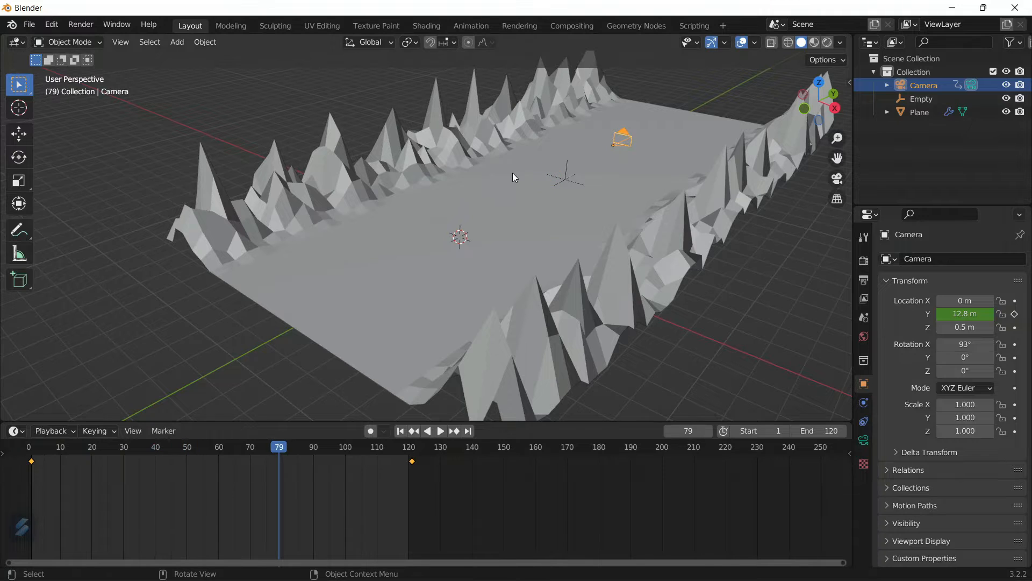
key("KP_0")
scroll(400, 301, "up", 2)
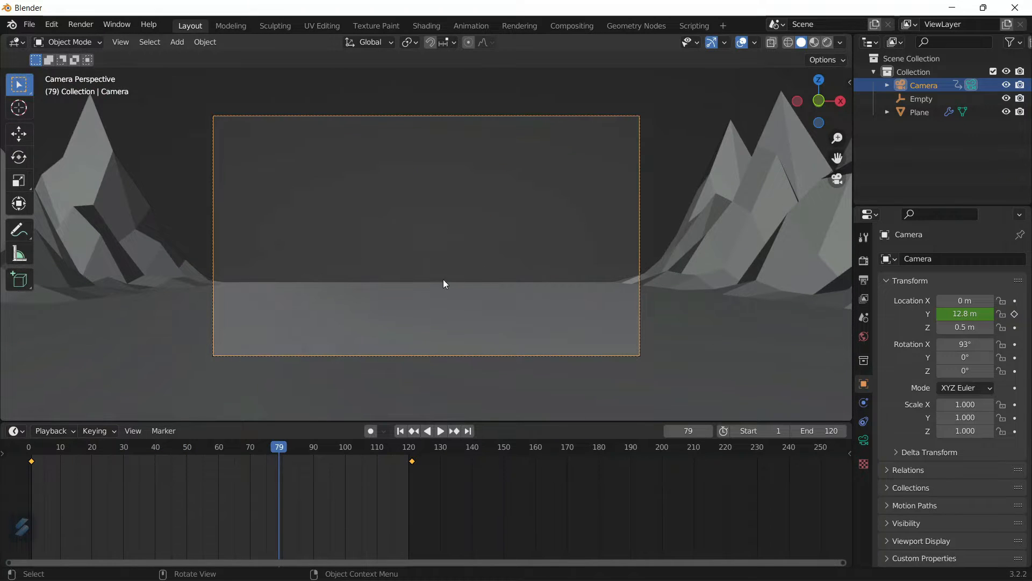
scroll(457, 263, "down", 5)
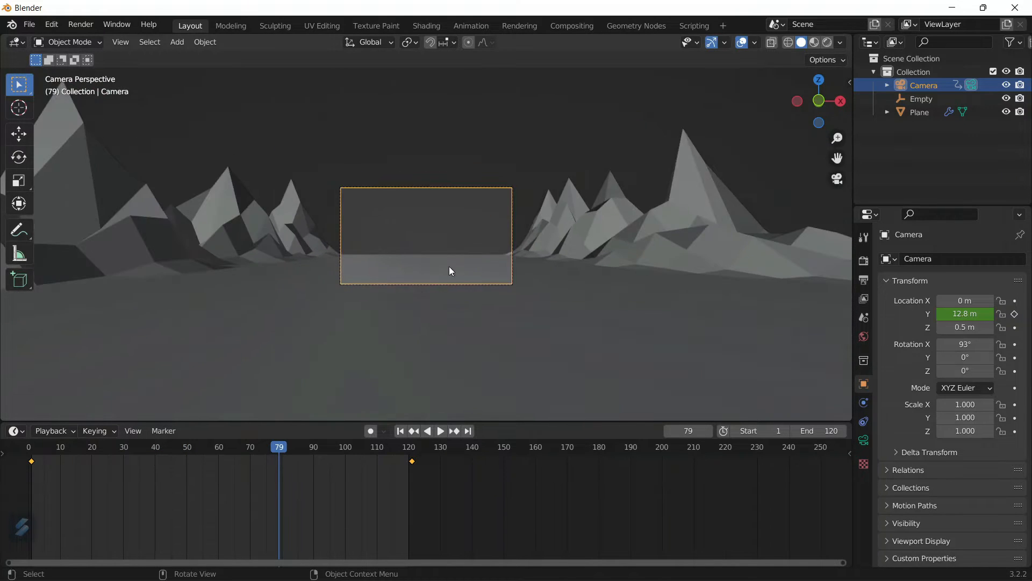
middle_click_drag(450, 271, 274, 345)
scroll(322, 303, "down", 5)
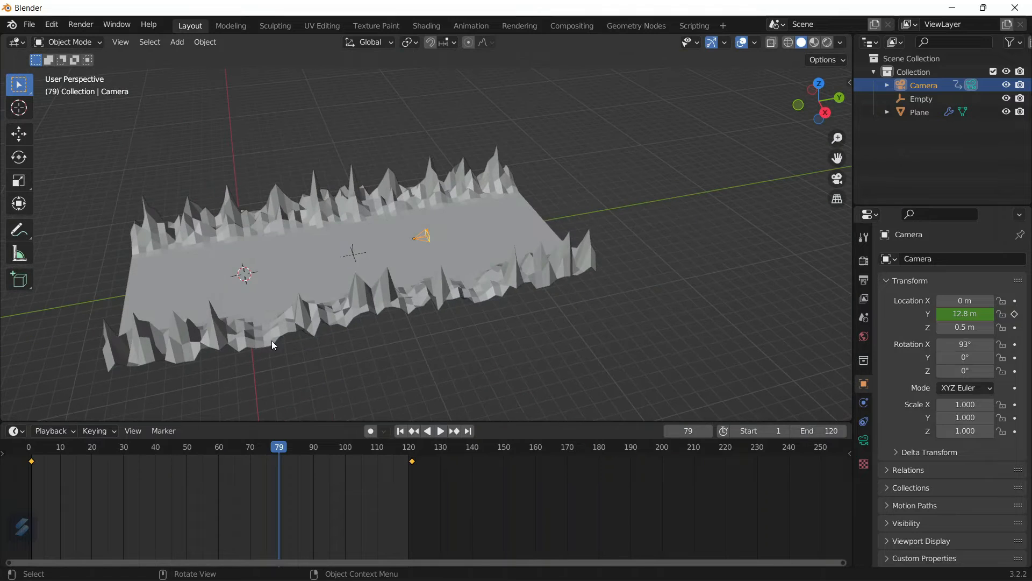
Add an Array modifier to the terrain plane with a relative offset factor of 0 on X and 1 on Y.
left_click(520, 228)
left_click(863, 403)
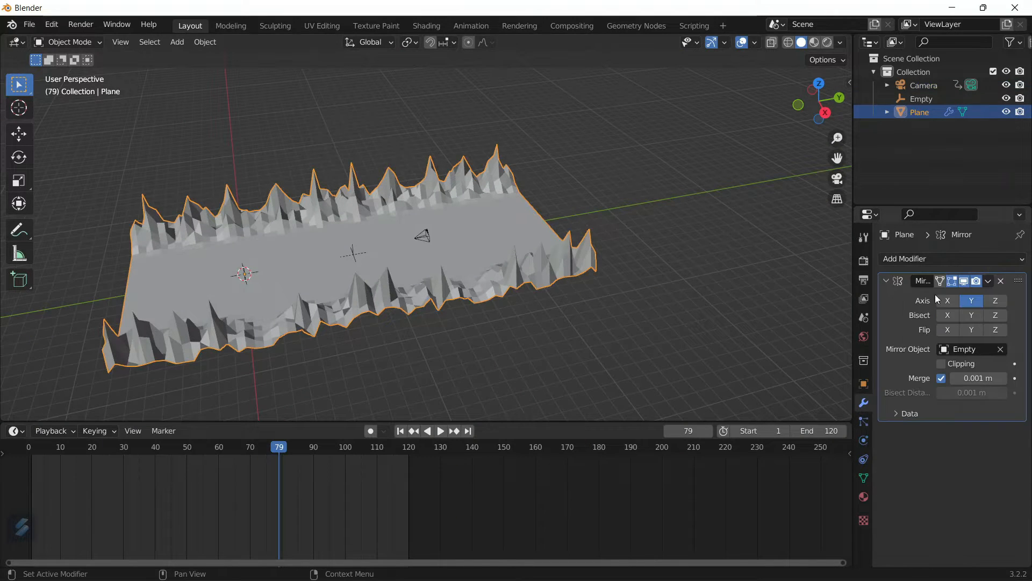
left_click(911, 259)
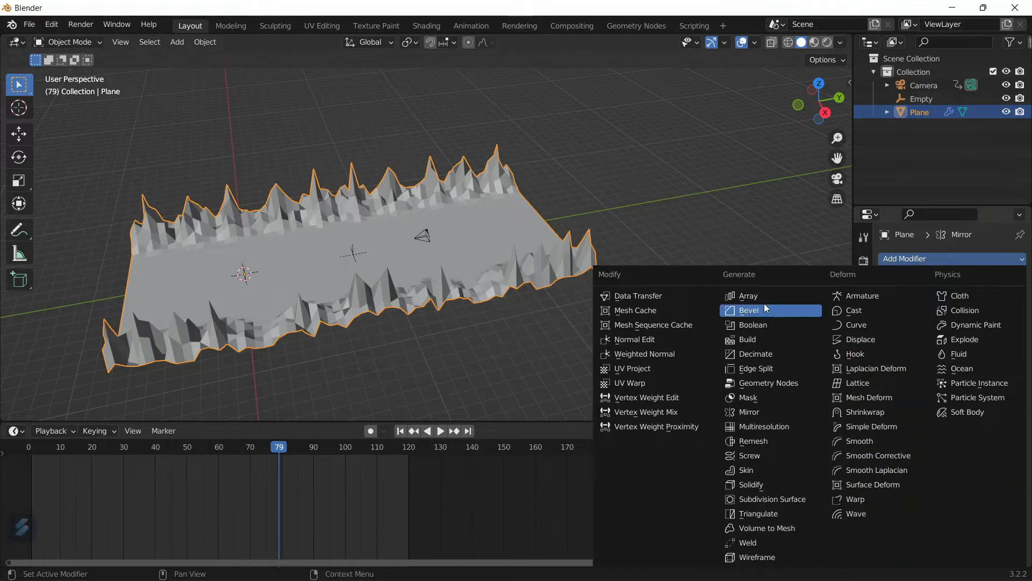
left_click(748, 296)
scroll(928, 484, "down", 3)
left_click(963, 456)
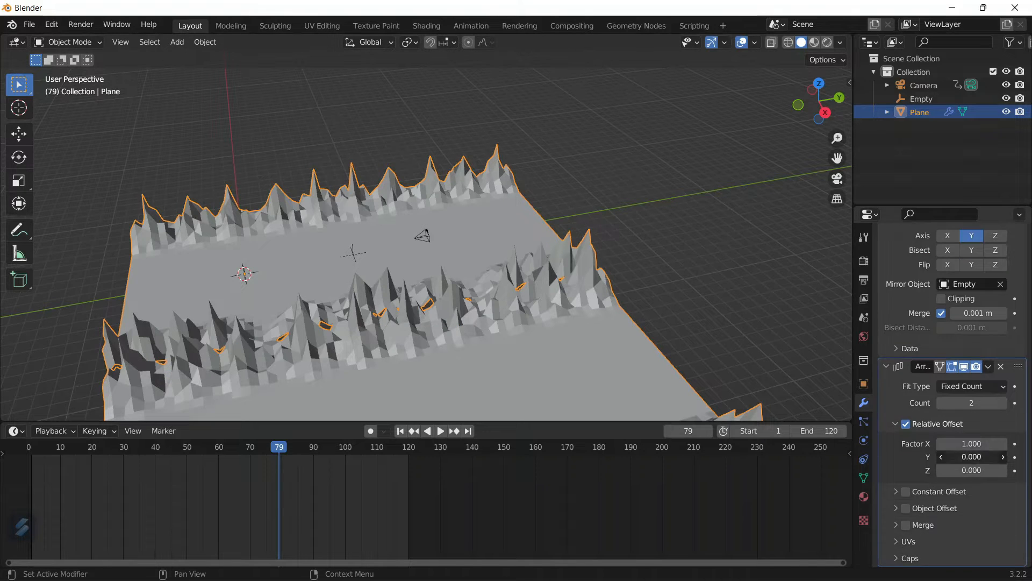
type("1")
key("shift+Tab")
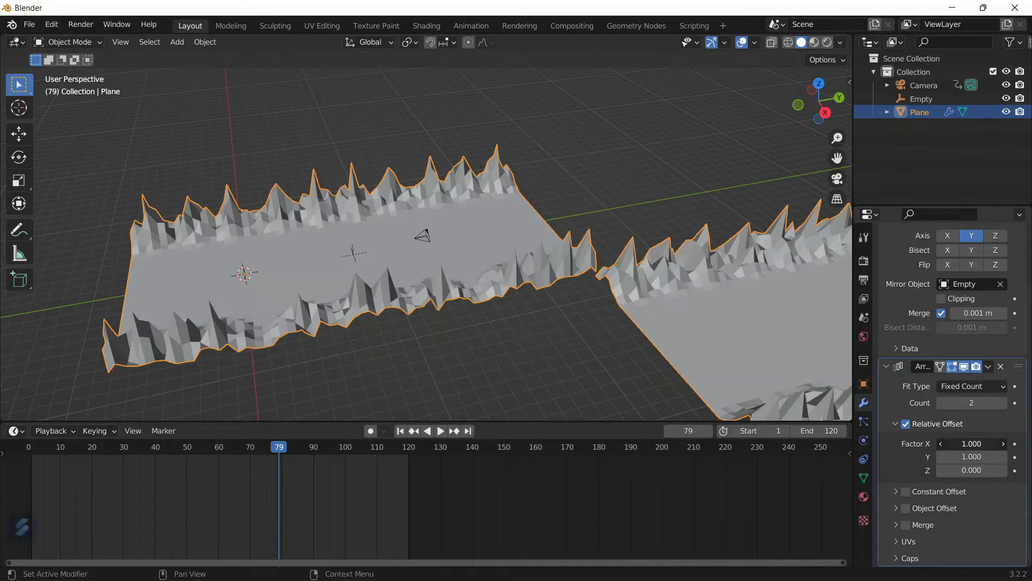
type("0")
key("Return")
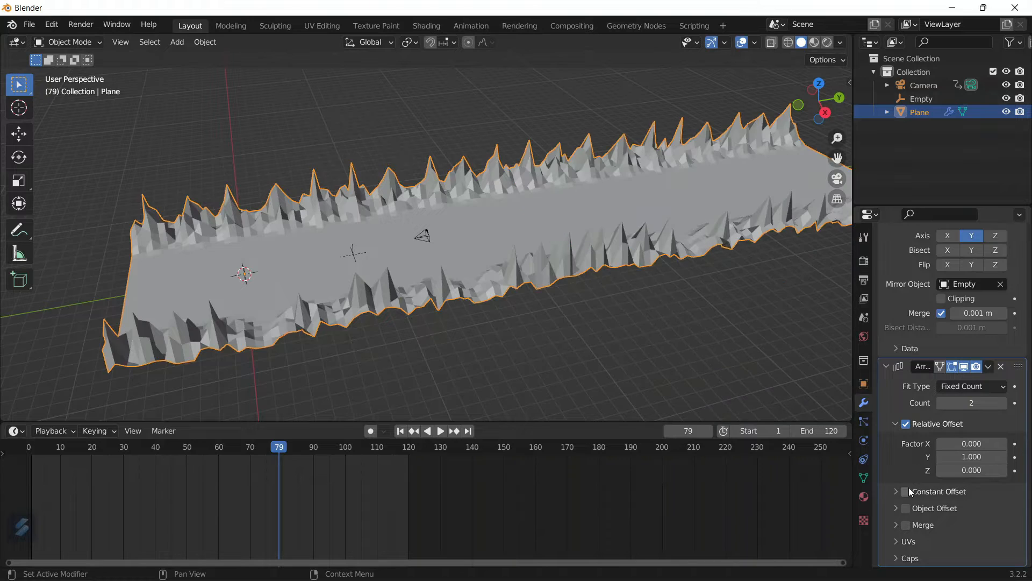
Set the terrain's Array modifier count to 20.
left_click(981, 401)
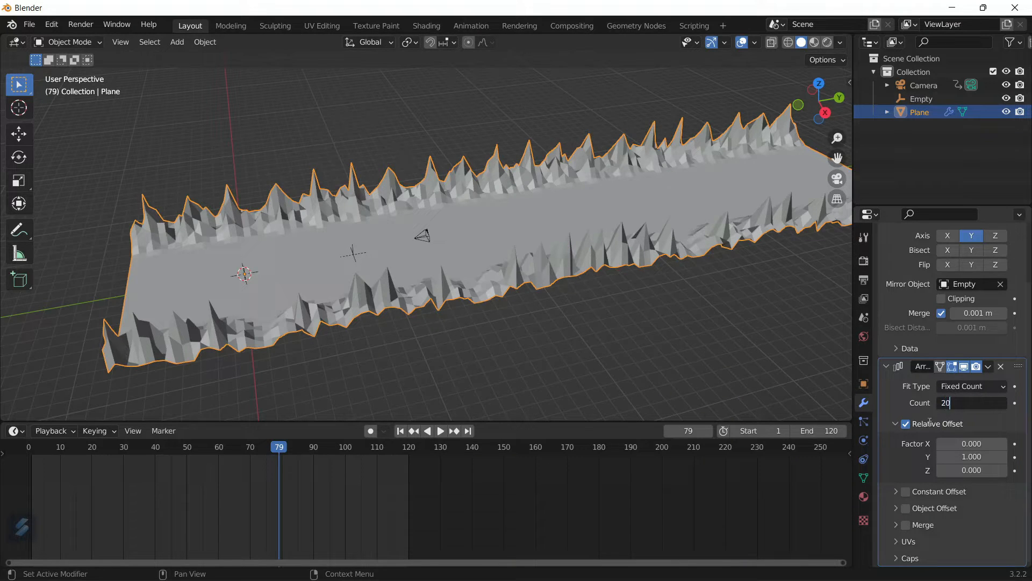
type("20")
key("Return")
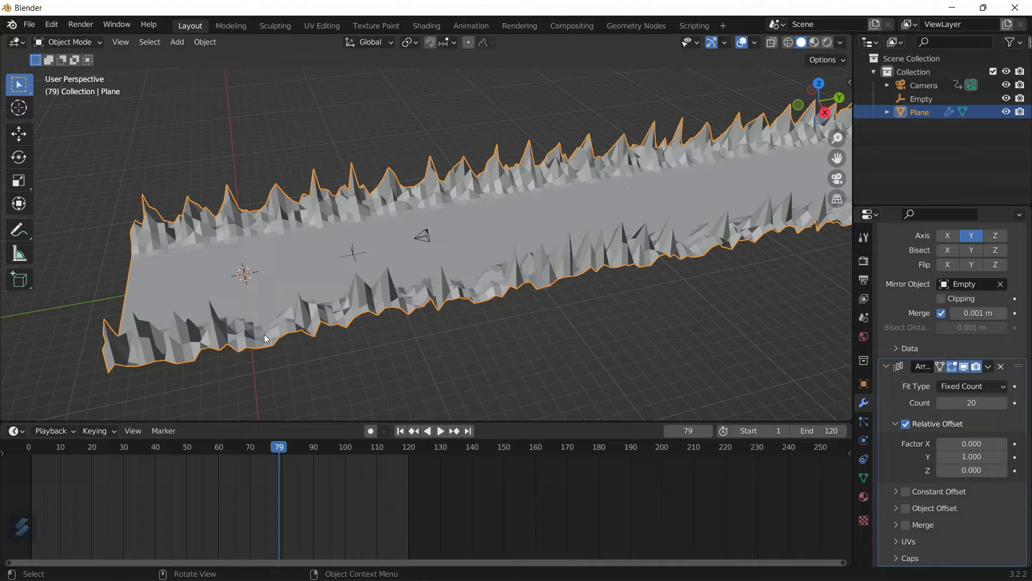
Add a Wireframe modifier to the terrain plane after its Array modifier.
scroll(888, 283, "up", 3)
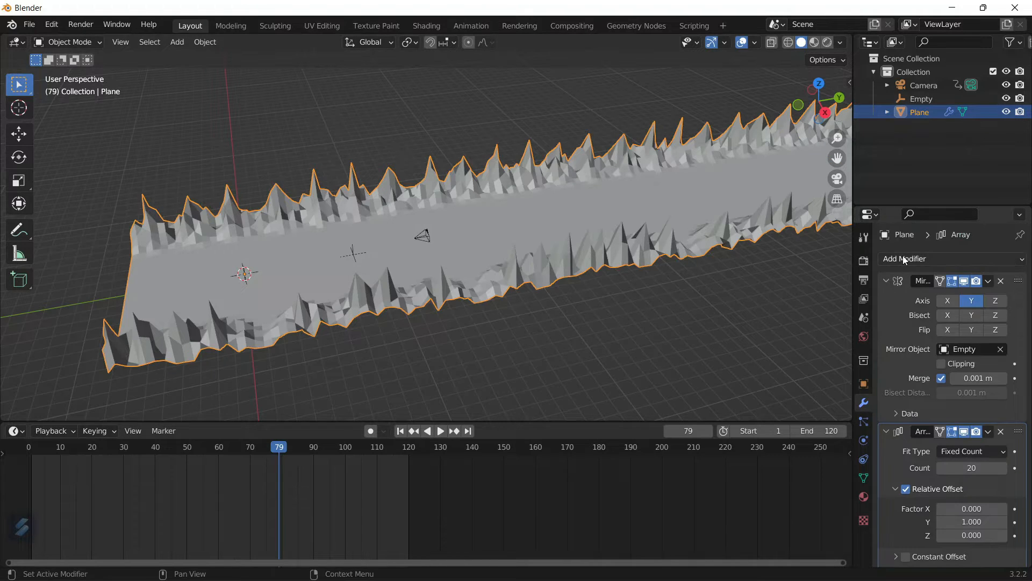
left_click(903, 259)
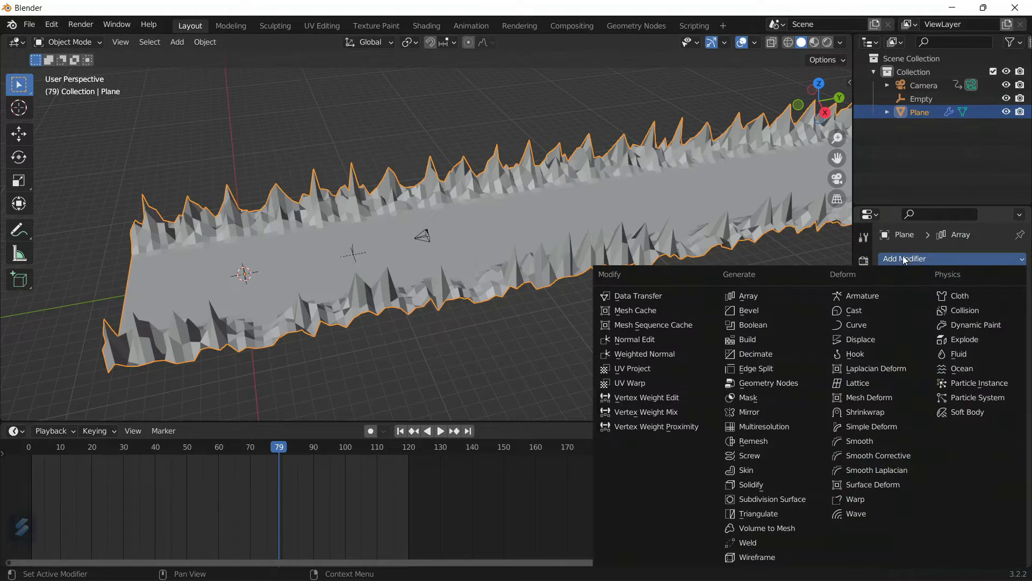
left_click(749, 558)
scroll(422, 230, "up", 5)
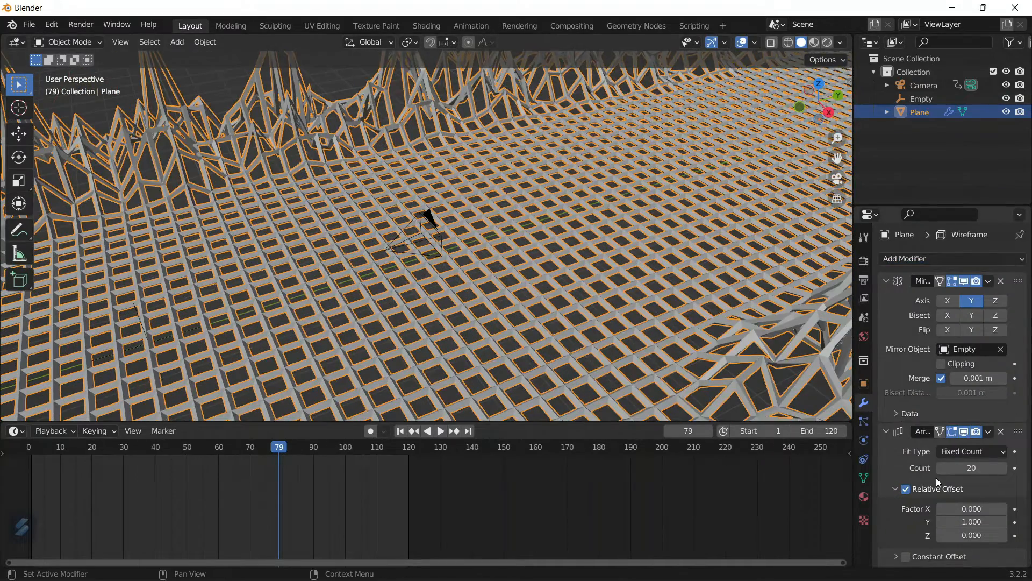
Set the Wireframe modifier's thickness to 0.002 m and turn off Replace Original.
scroll(1012, 513, "down", 8)
double_click(971, 510)
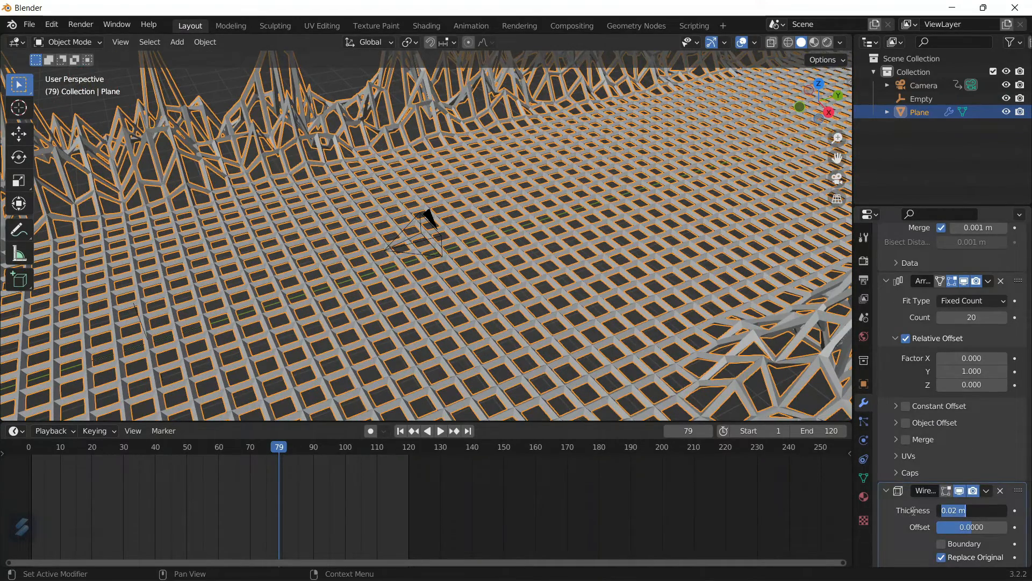
type("0.00")
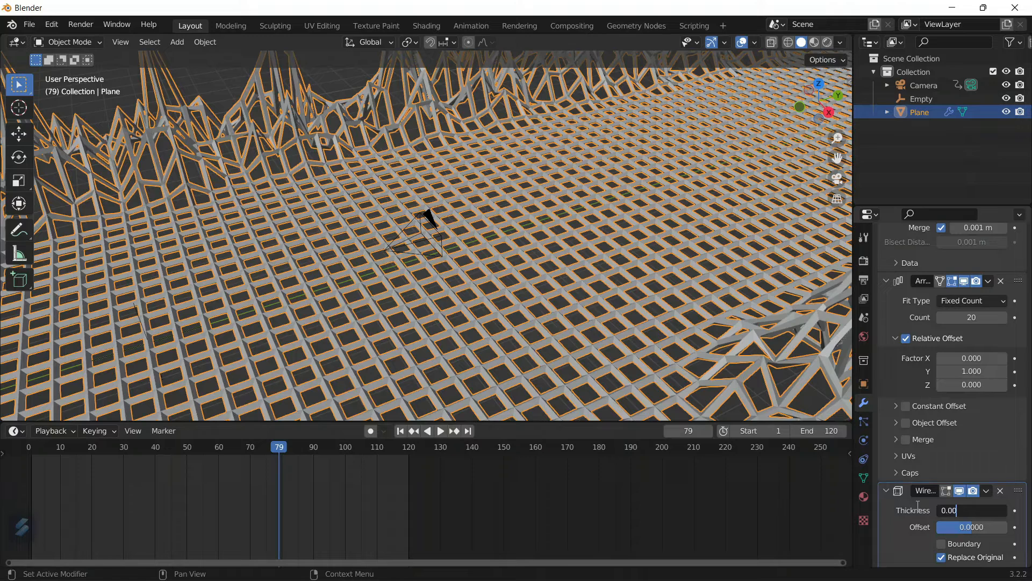
type("2")
key("Return")
scroll(926, 519, "down", 4)
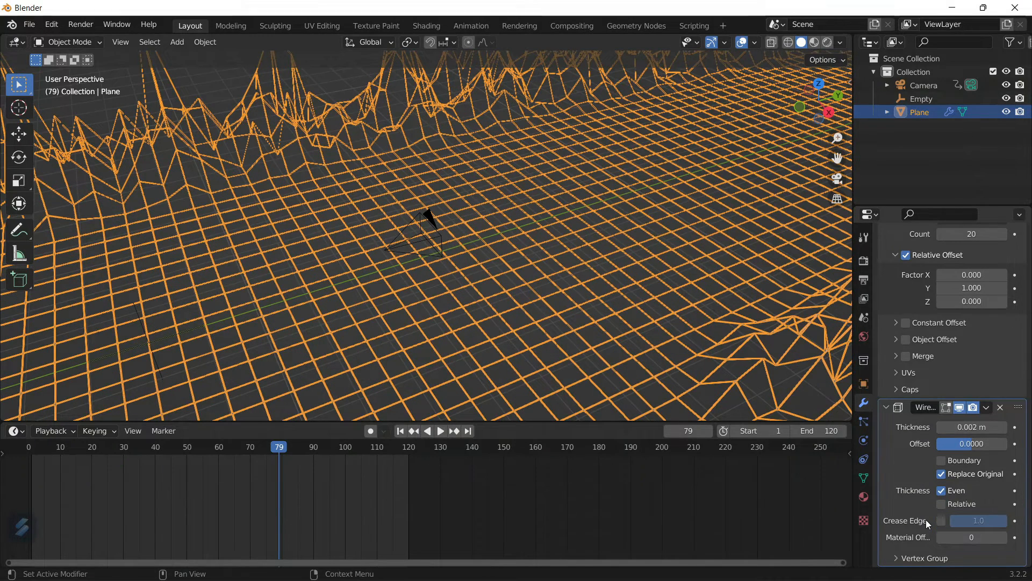
left_click(941, 474)
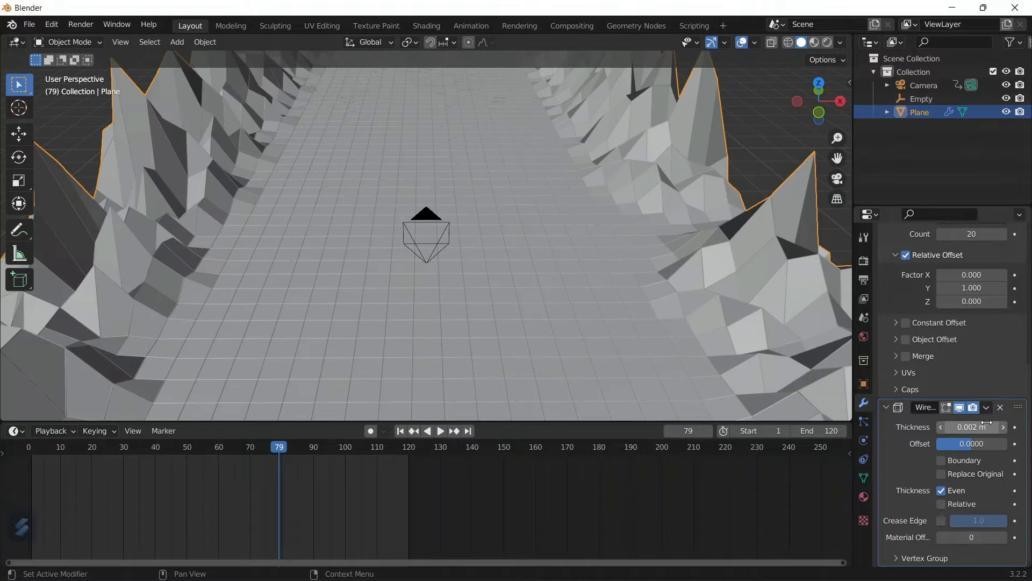
Give the terrain plane a new near-black metallic material with base color value about 0.034 and Metallic 1.000.
left_click(863, 496)
scroll(932, 479, "down", 6)
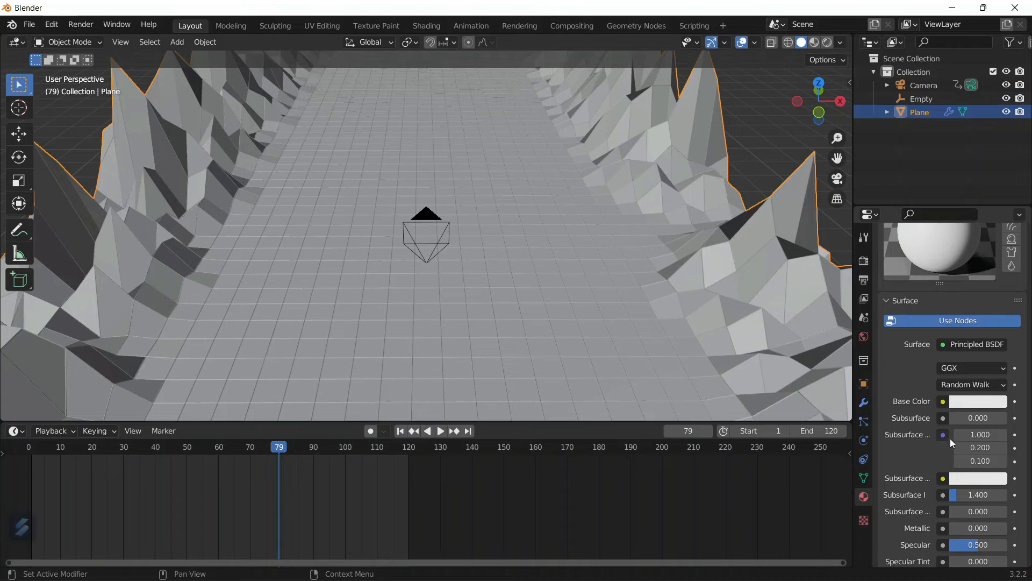
left_click(970, 403)
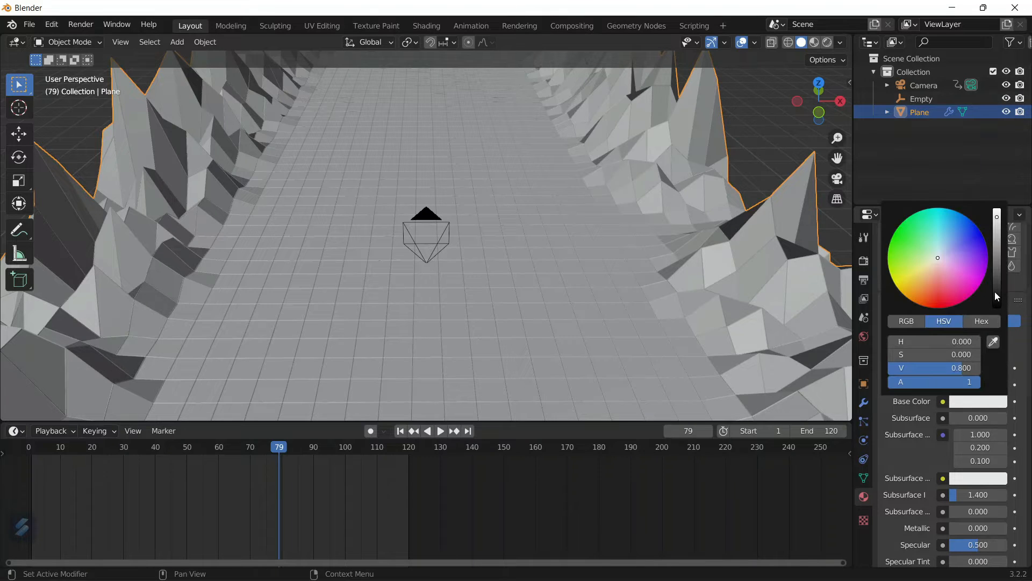
left_click(997, 289)
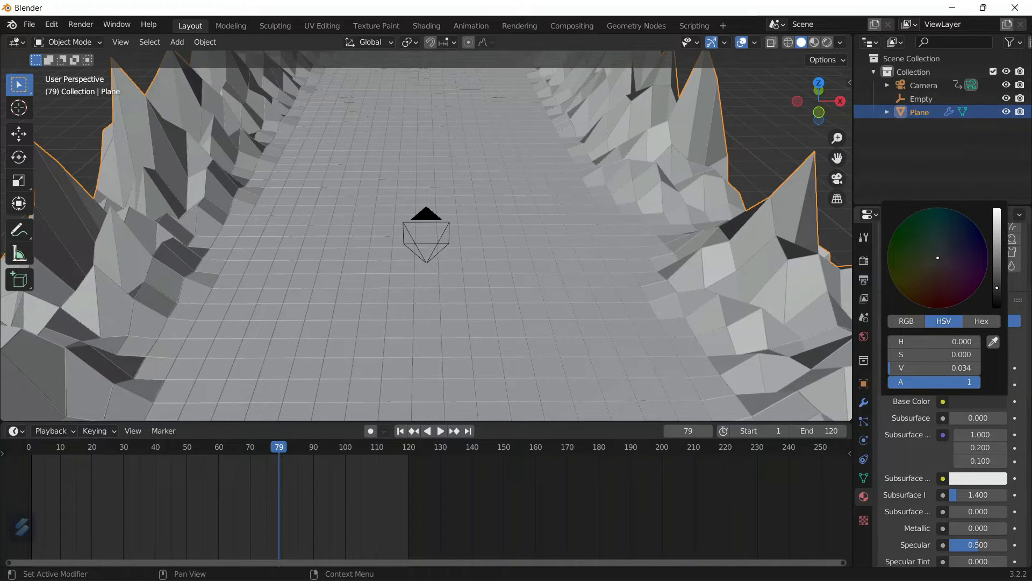
scroll(894, 512, "down", 3)
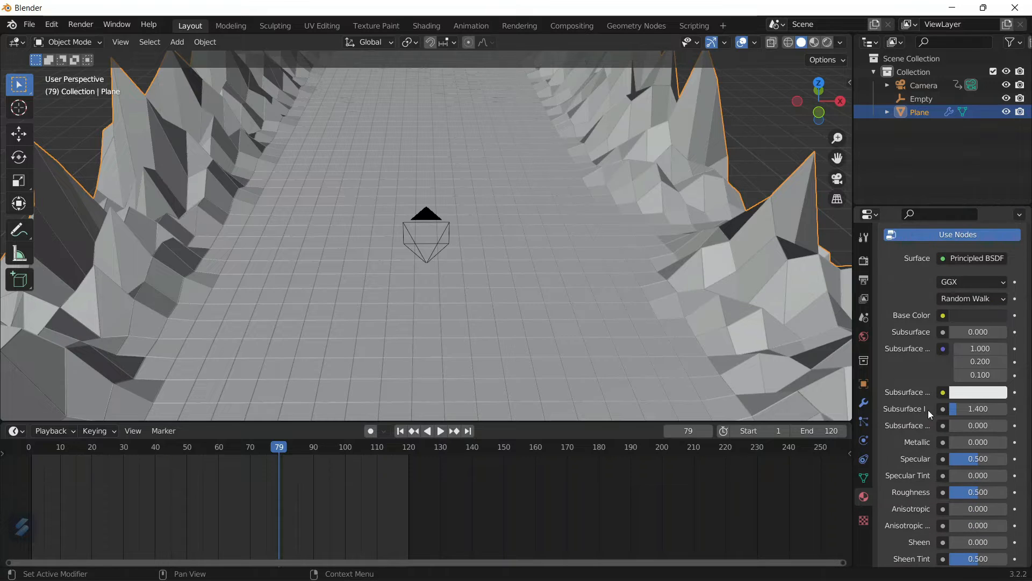
left_click_drag(969, 443, 1007, 442)
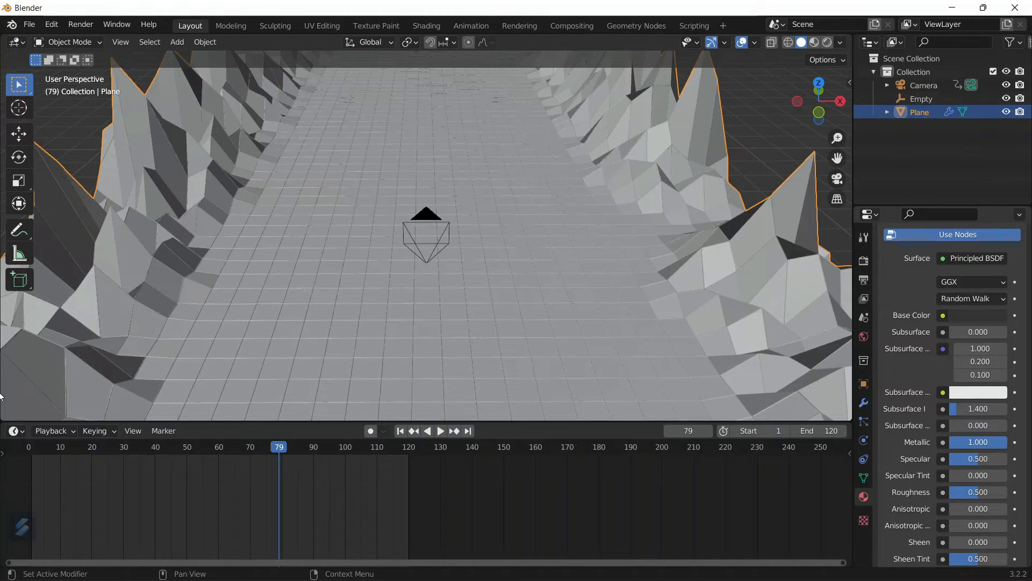
Add a second material slot to the terrain with a new material that uses an Emission surface.
scroll(898, 317, "up", 9)
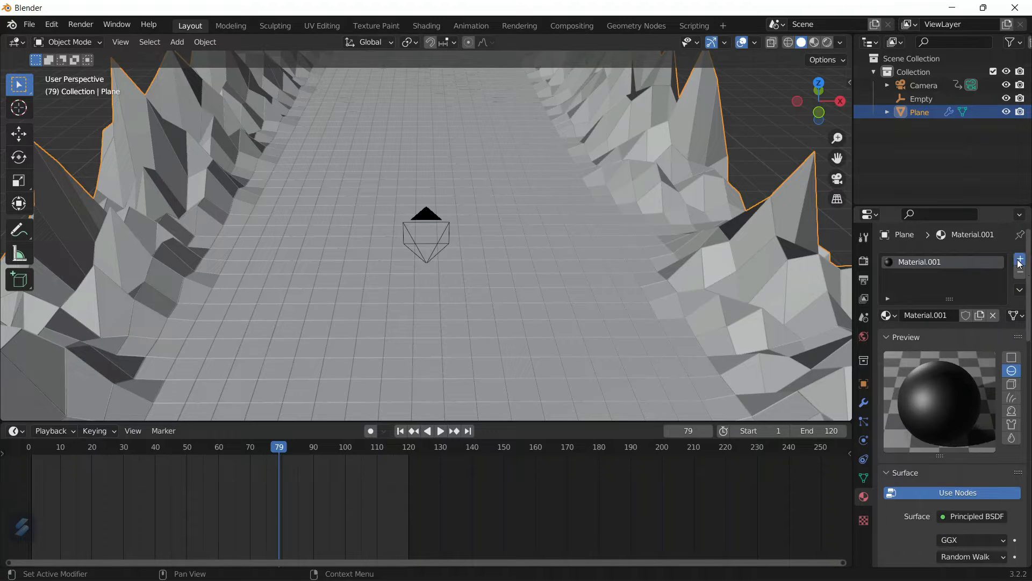
left_click(1020, 263)
left_click(956, 347)
scroll(963, 385, "down", 8)
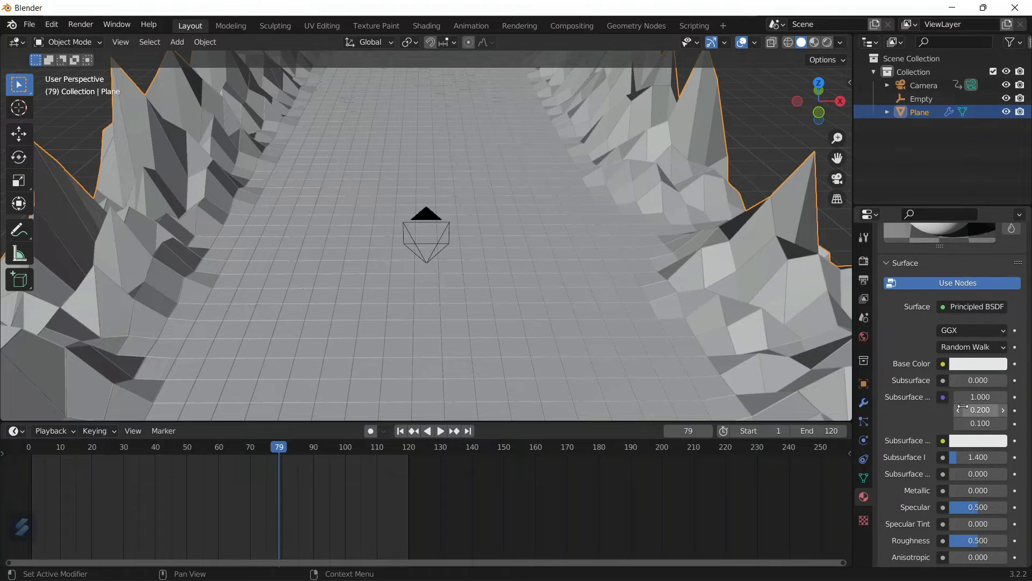
left_click(950, 310)
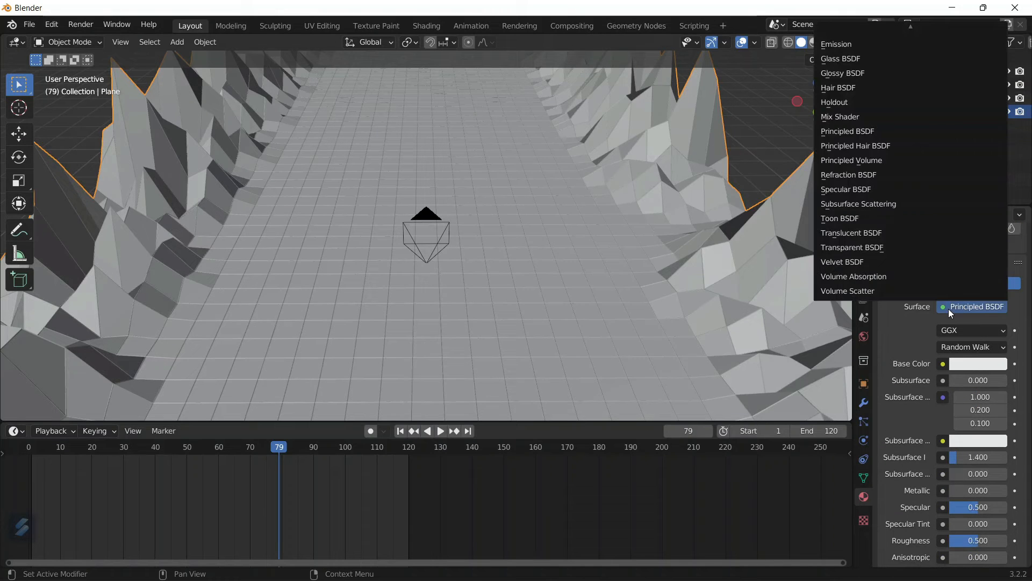
left_click(839, 47)
Set the emission material's color to bright sky blue and its strength to 50.
left_click(979, 331)
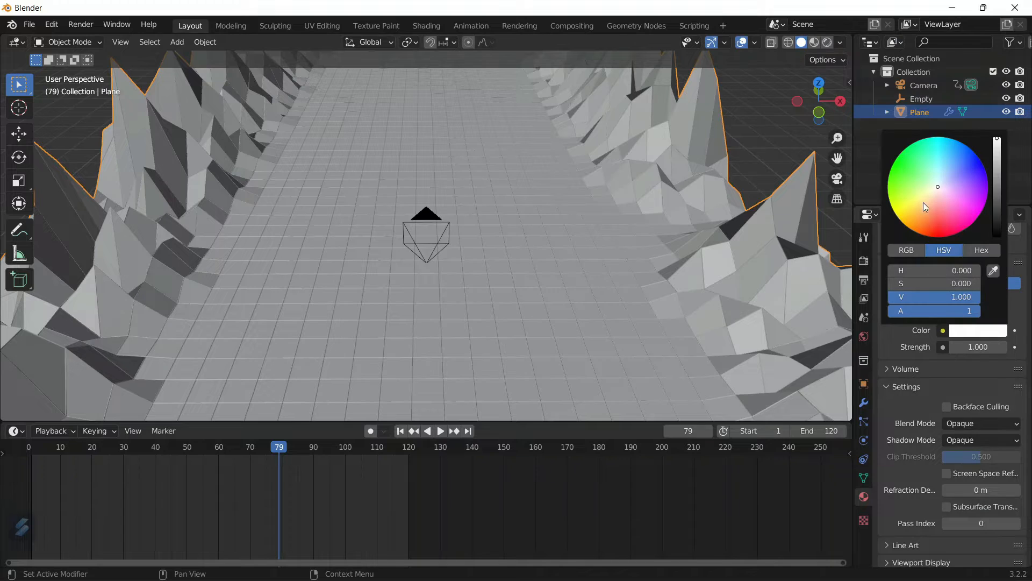
left_click_drag(924, 202, 954, 139)
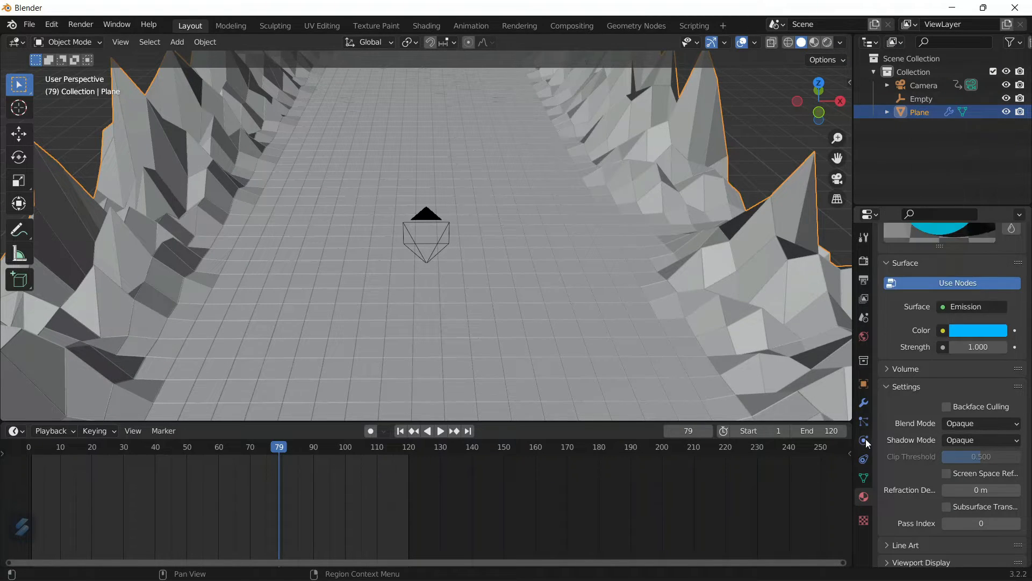
left_click(992, 347)
type("50")
key("Return")
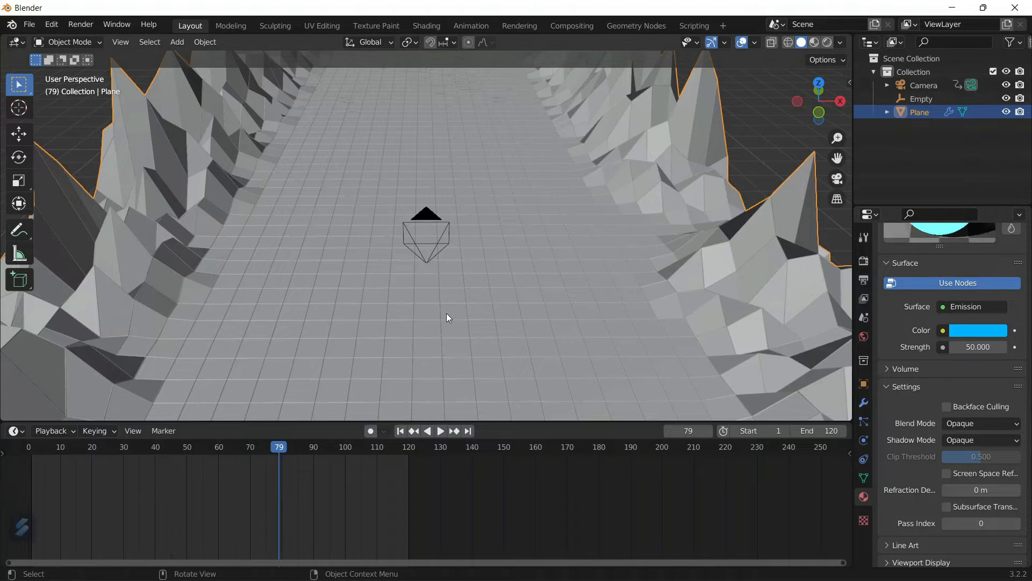
Show the camera view in Rendered shading and set the Wireframe modifier's material offset to 2.
key("KP_0")
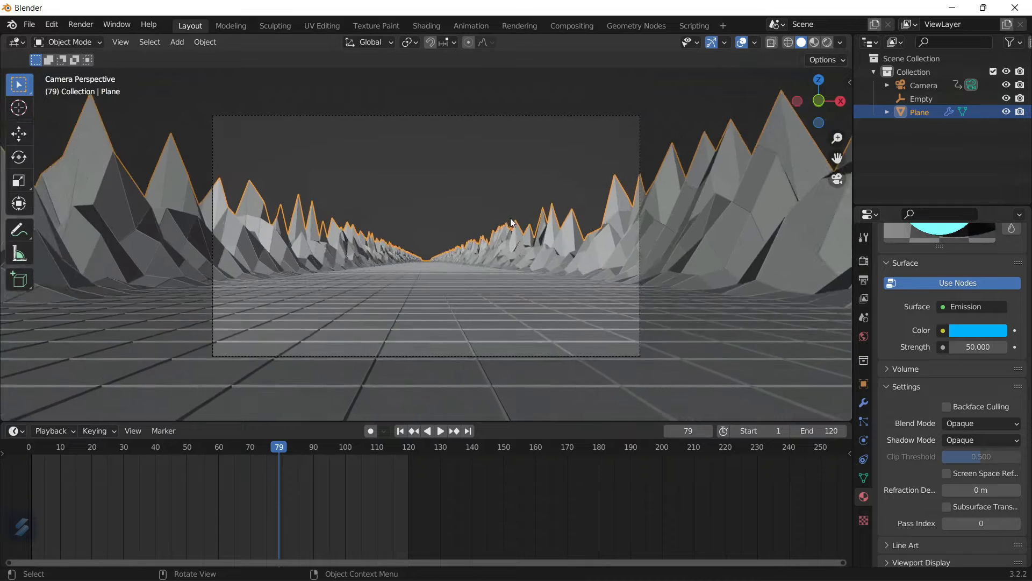
left_click(828, 43)
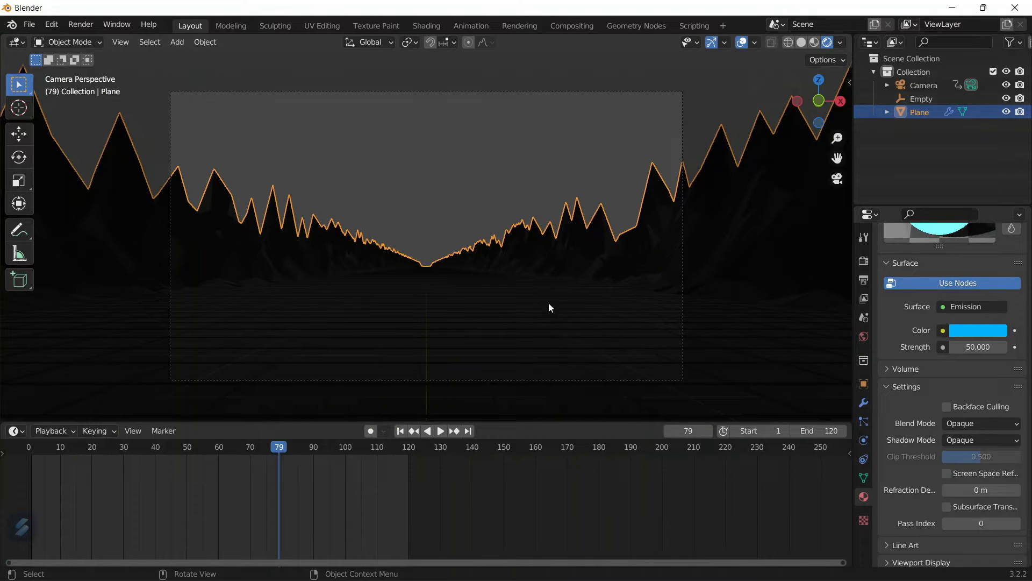
left_click(864, 403)
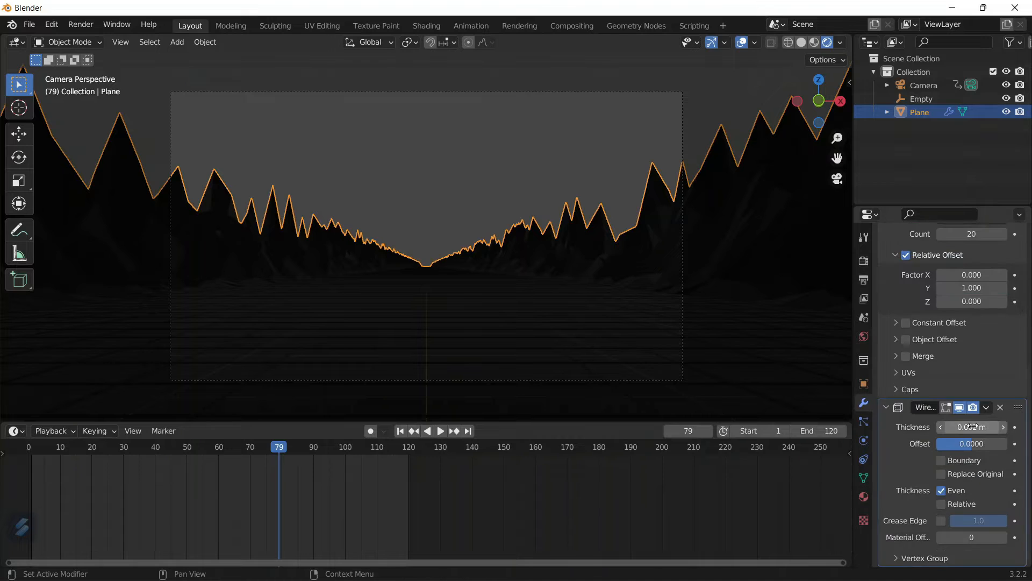
left_click(956, 535)
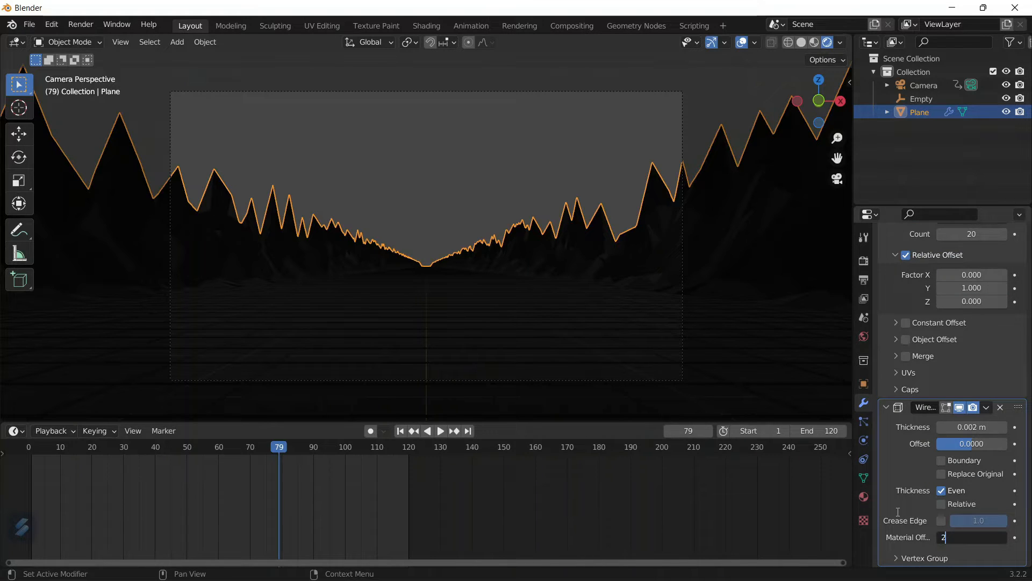
key("Return")
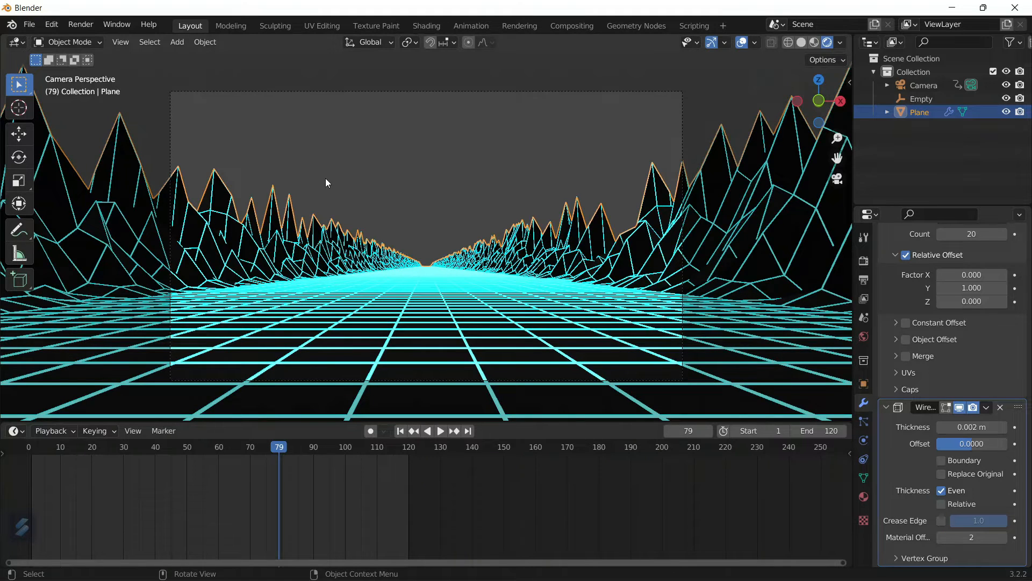
key("Home")
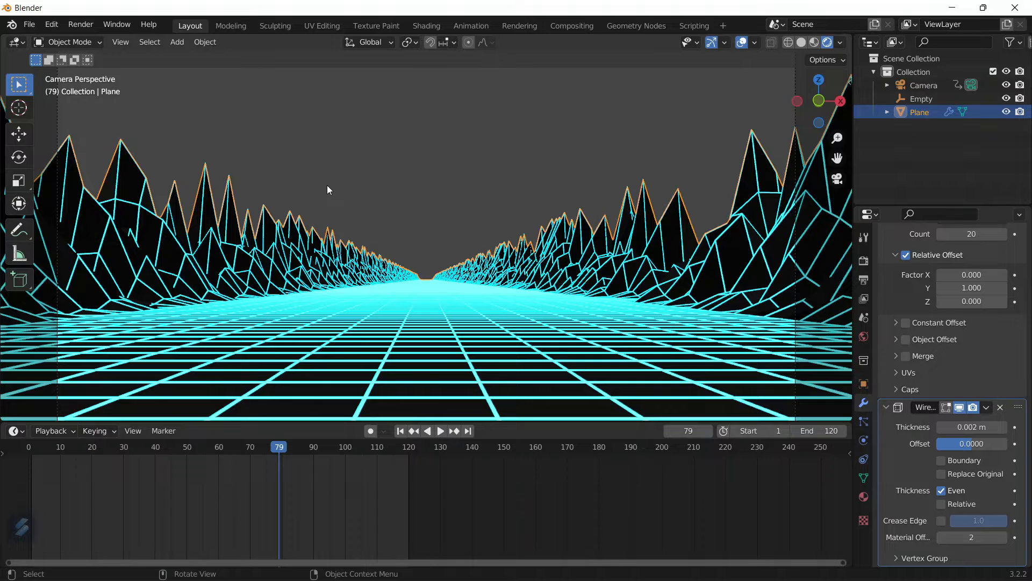
Enable Ambient Occlusion, Bloom and Screen Space Reflections in the render settings.
left_click(868, 267)
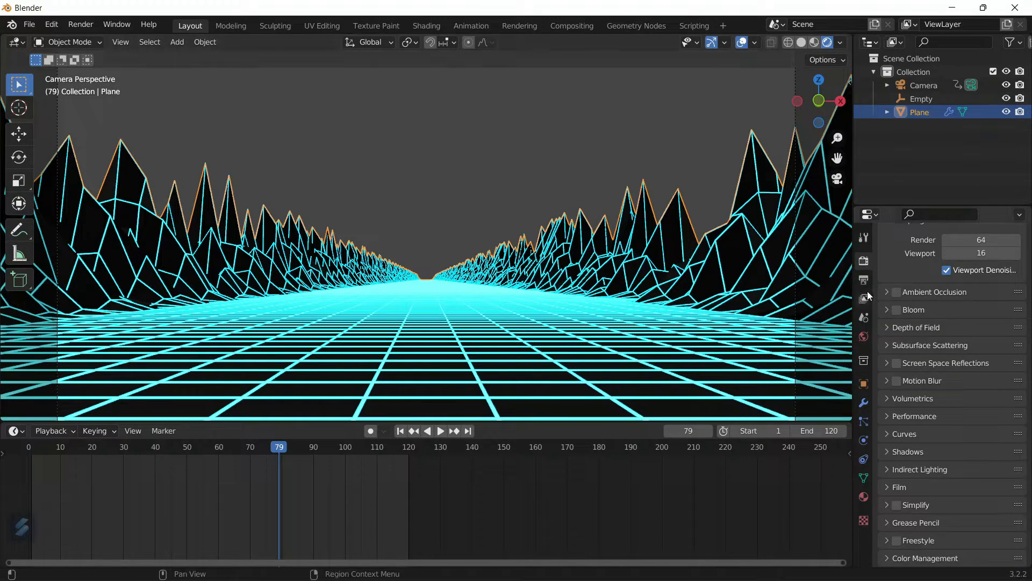
left_click(898, 293)
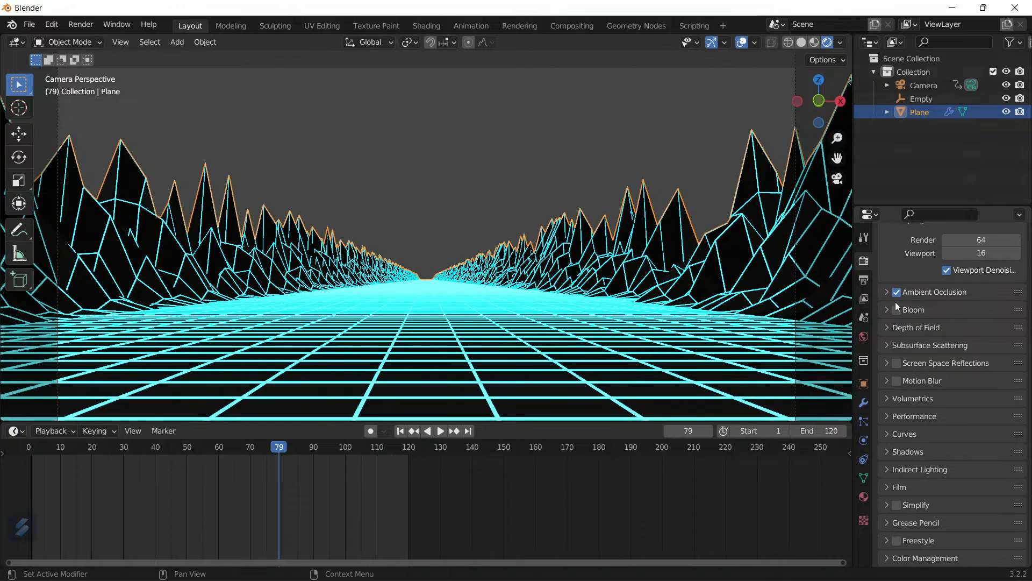
left_click(896, 310)
left_click(897, 364)
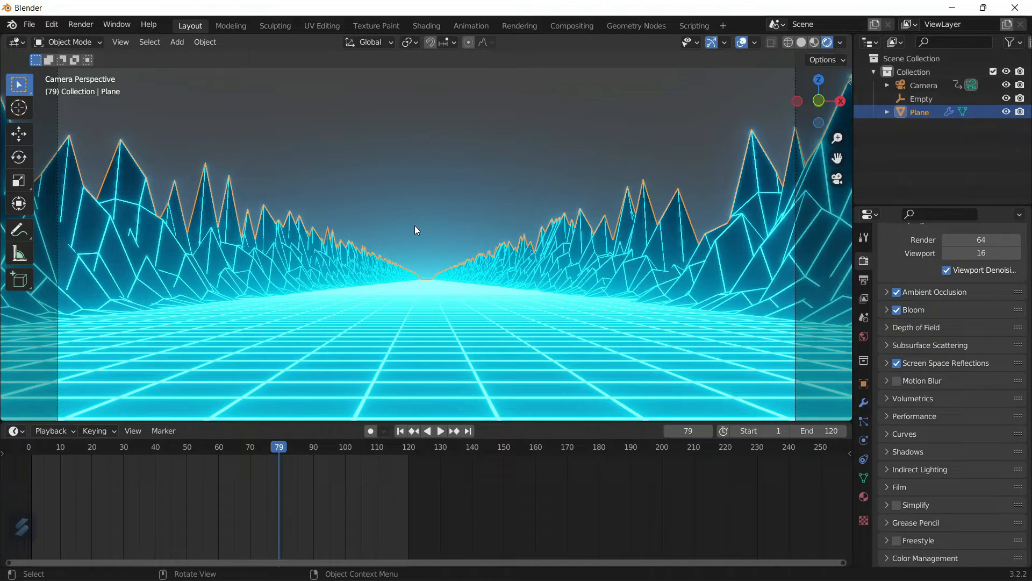
Set the Bloom threshold to 5.8, radius to about 5.68 and intensity to 0.07.
left_click(887, 310)
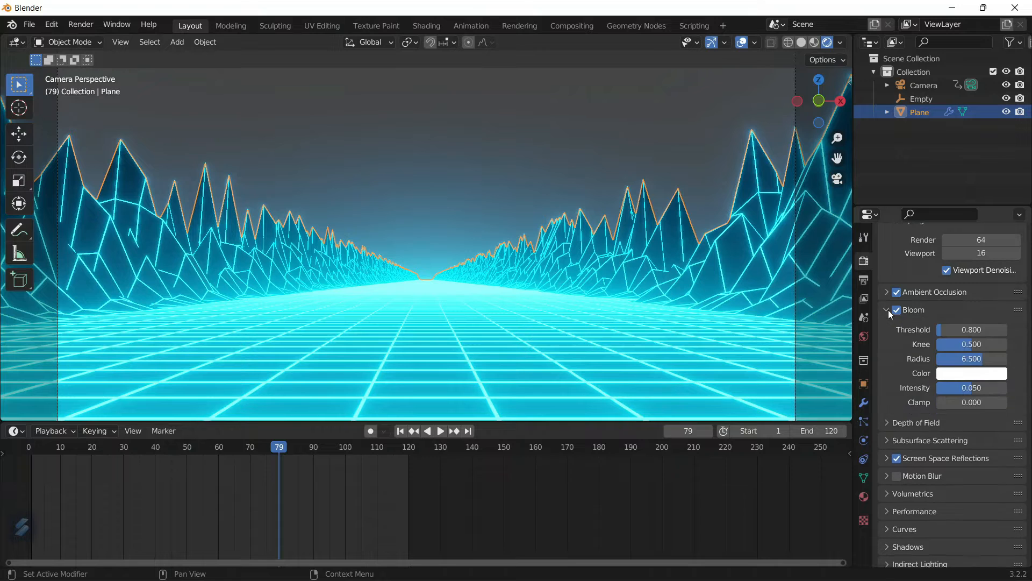
left_click_drag(946, 327, 963, 359)
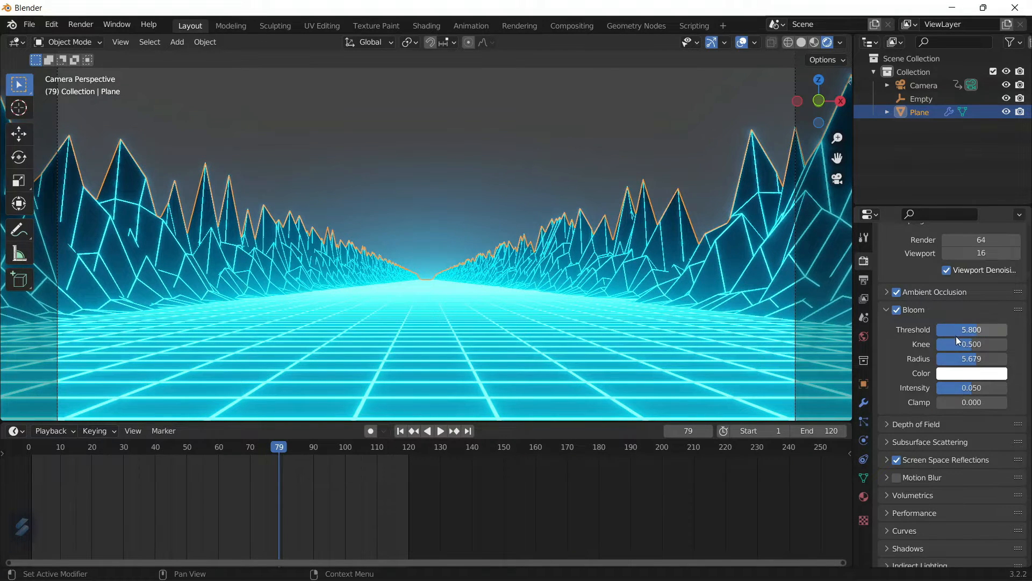
left_click_drag(970, 387, 982, 388)
double_click(981, 389)
type("0.0")
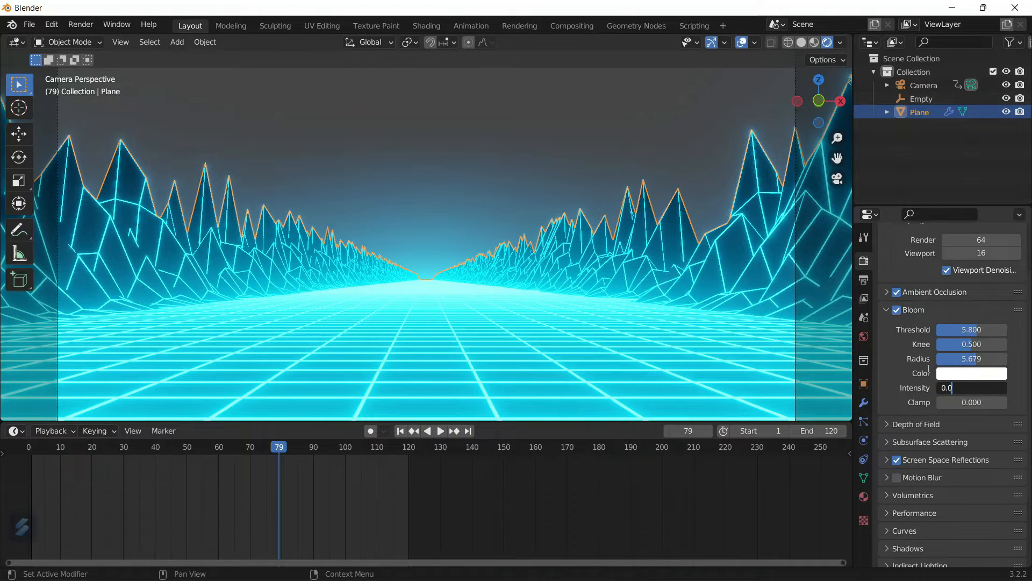
type("7")
key("Return")
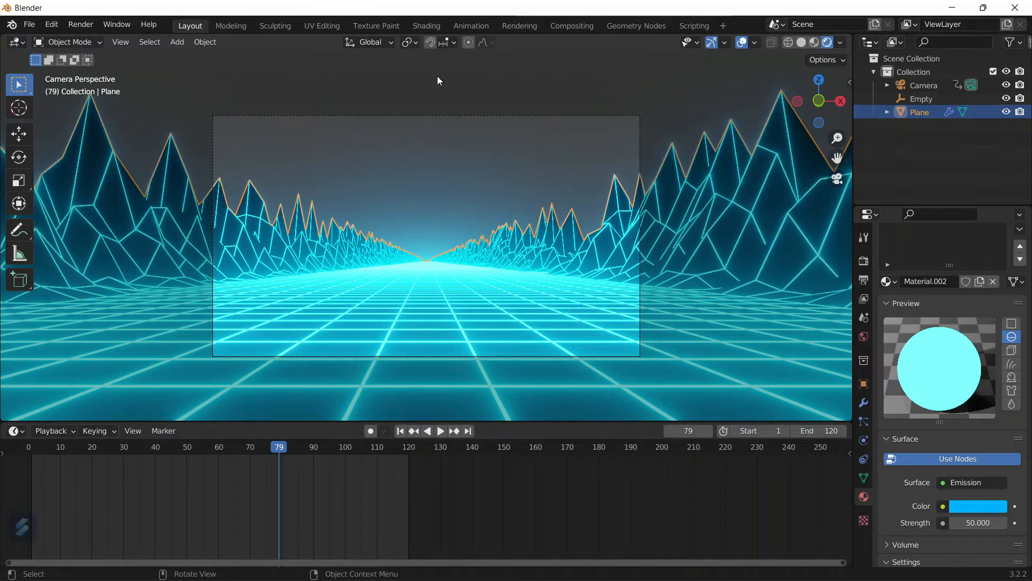
Switch to the Shading workspace and display the nodes of the terrain's dark material, Material.001, in full.
left_click(426, 25)
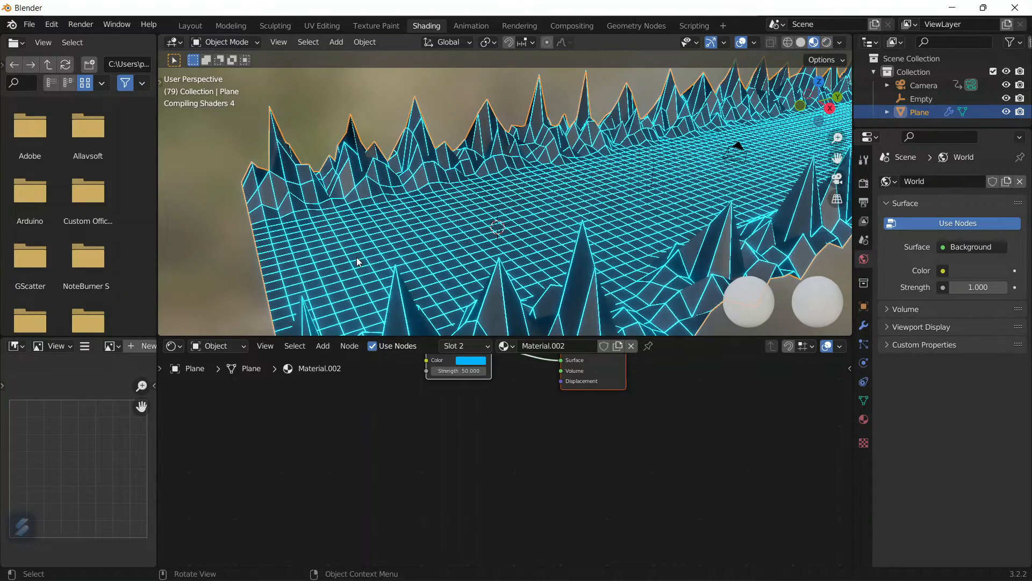
middle_click_drag(357, 235, 468, 168)
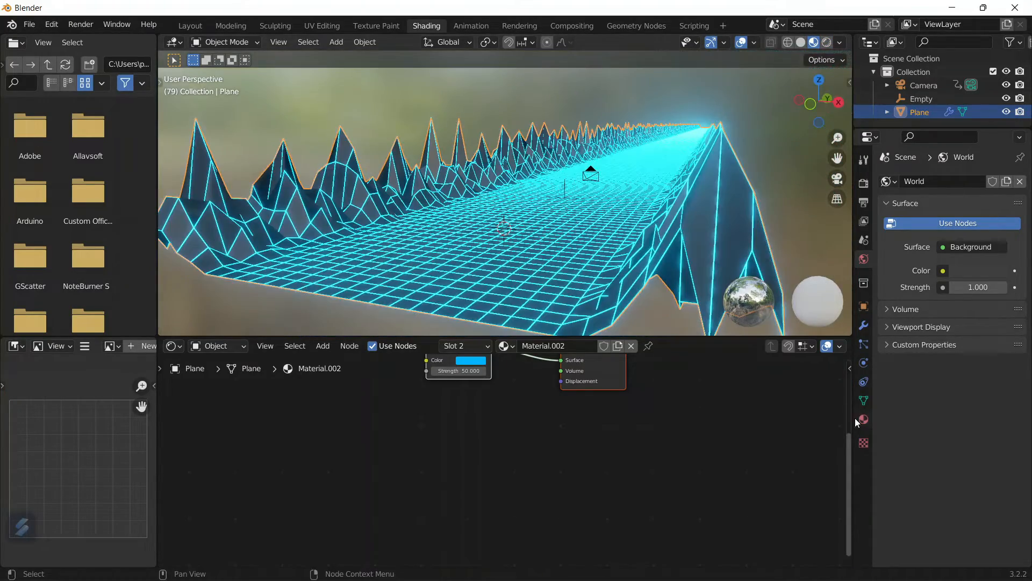
left_click(862, 420)
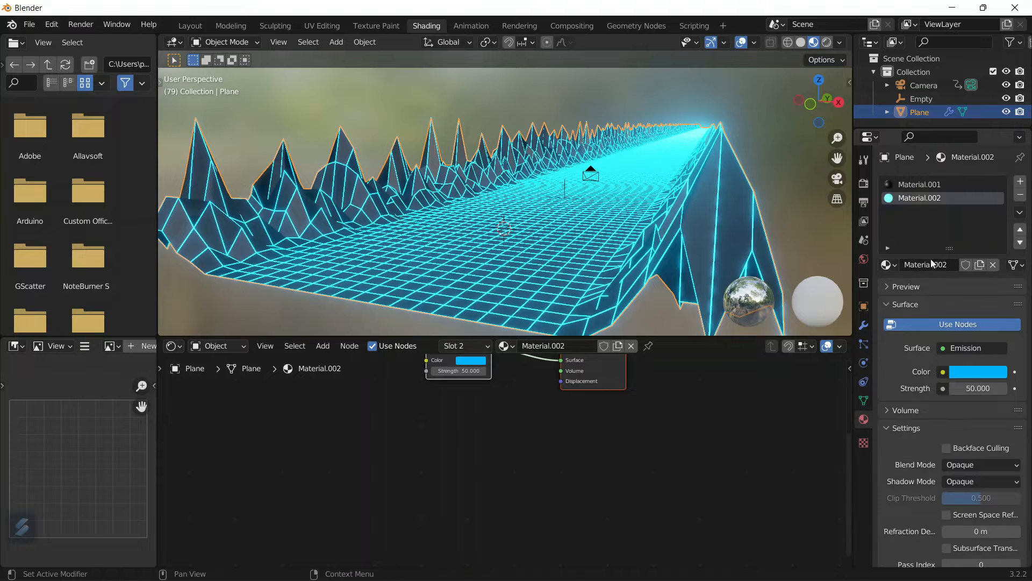
left_click(890, 186)
key("Home")
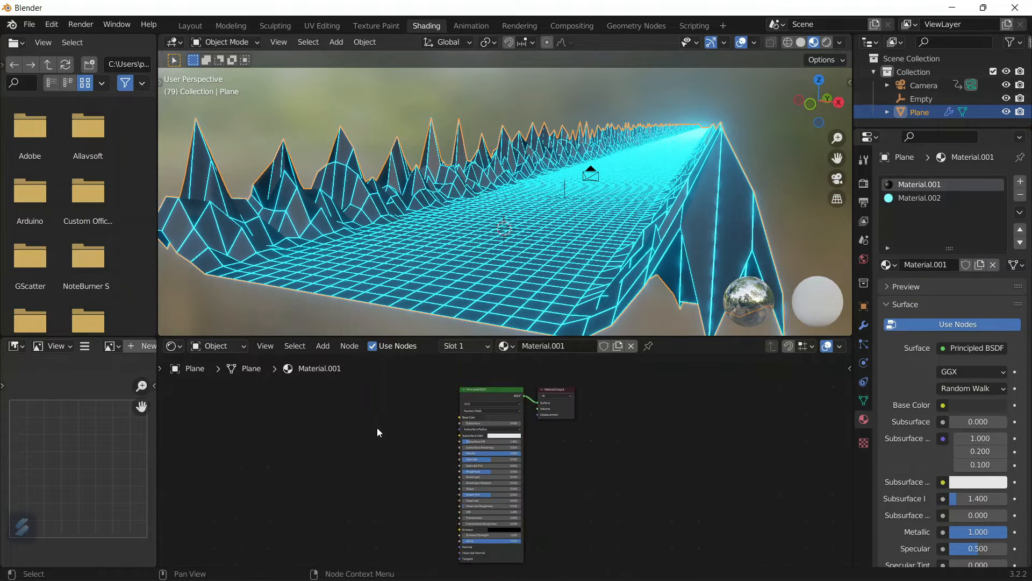
Add a Noise Texture node to the terrain's dark material, placed to the left of the Principled BSDF node.
scroll(472, 540, "up", 5)
key("shift+a")
left_click(446, 425)
type("noi")
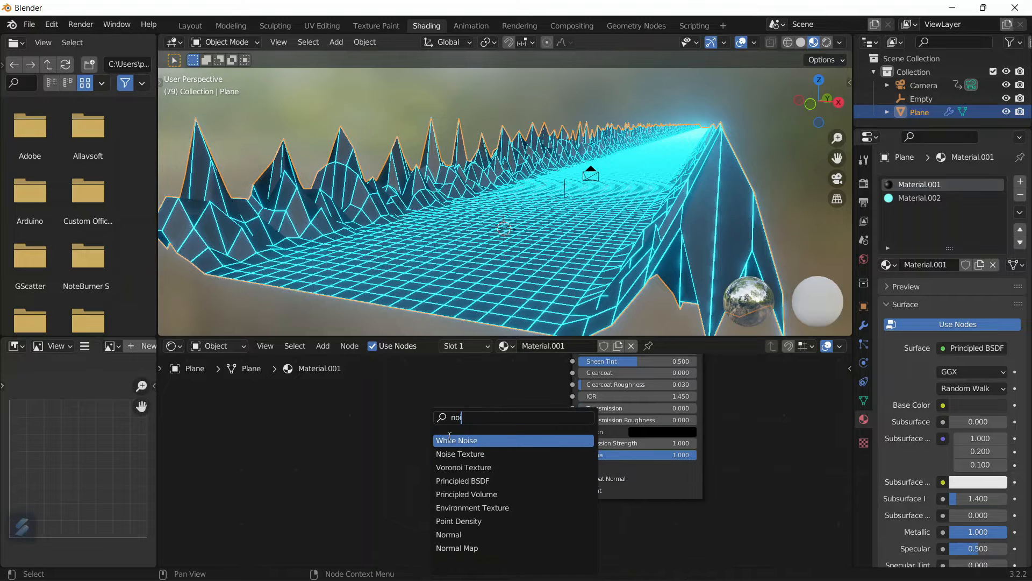
left_click(460, 454)
left_click(323, 452)
Add a Bump node, feeding the noise Fac into its Height and its Normal into the Principled BSDF's Normal.
key("shift+a")
mouse_move(421, 444)
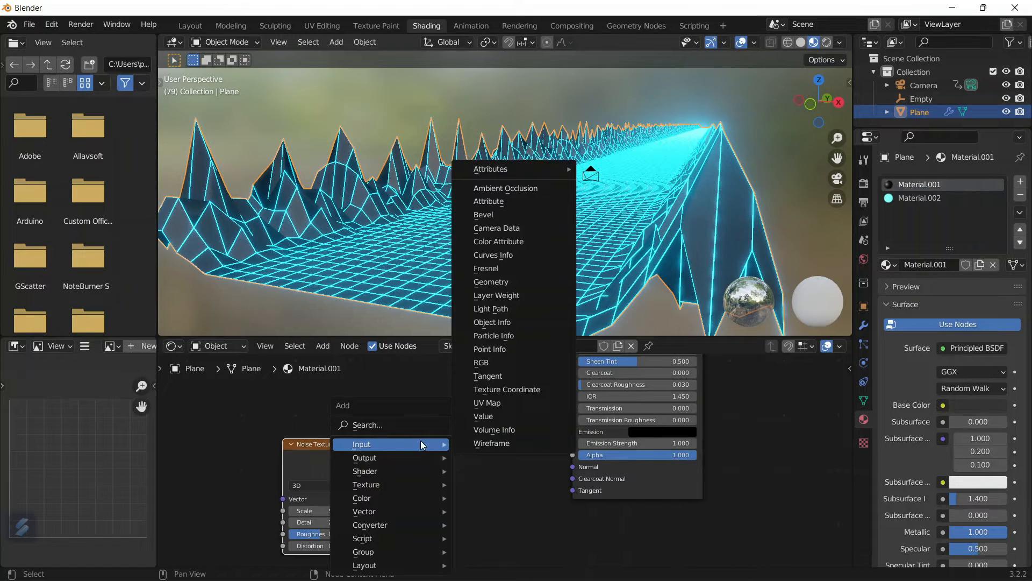
left_click(382, 430)
type("bump")
key("Return")
left_click(409, 434)
left_click_drag(364, 457, 396, 493)
left_click_drag(471, 441, 572, 467)
Set the Noise Texture's scale to 12 and its detail to 16.
left_click_drag(299, 511, 336, 511)
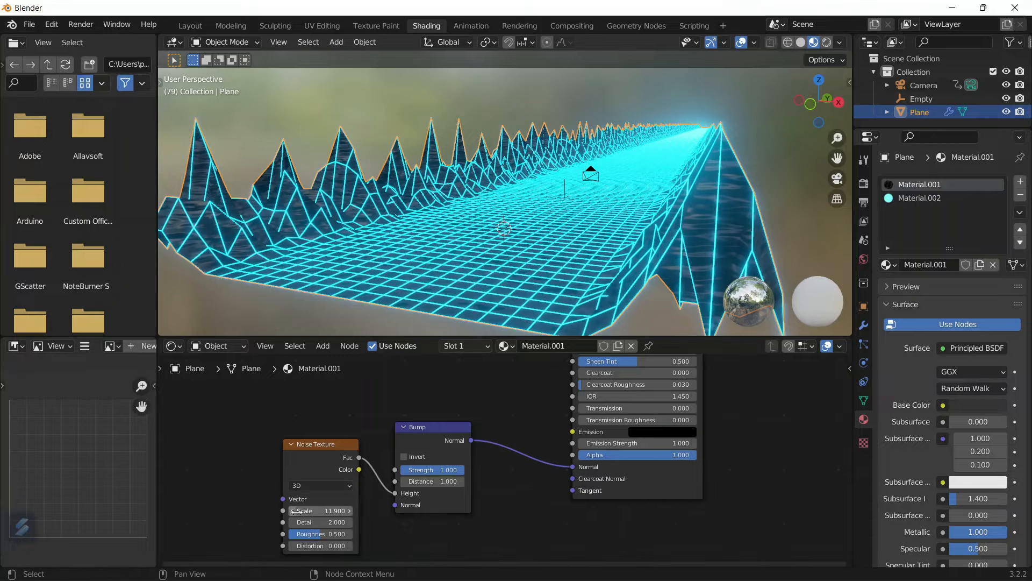
left_click(330, 511)
type("12")
key("Return")
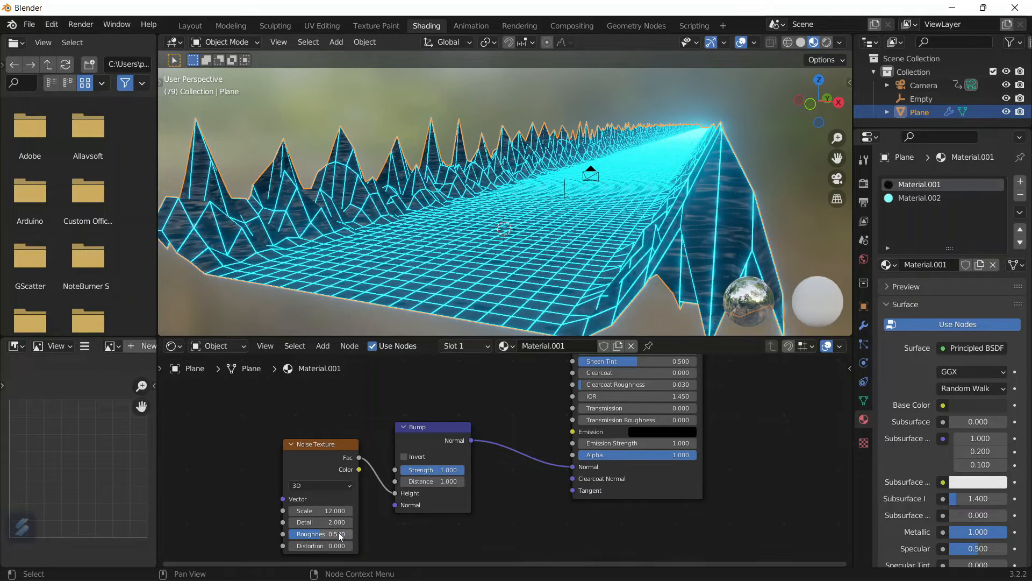
left_click(336, 522)
type("1")
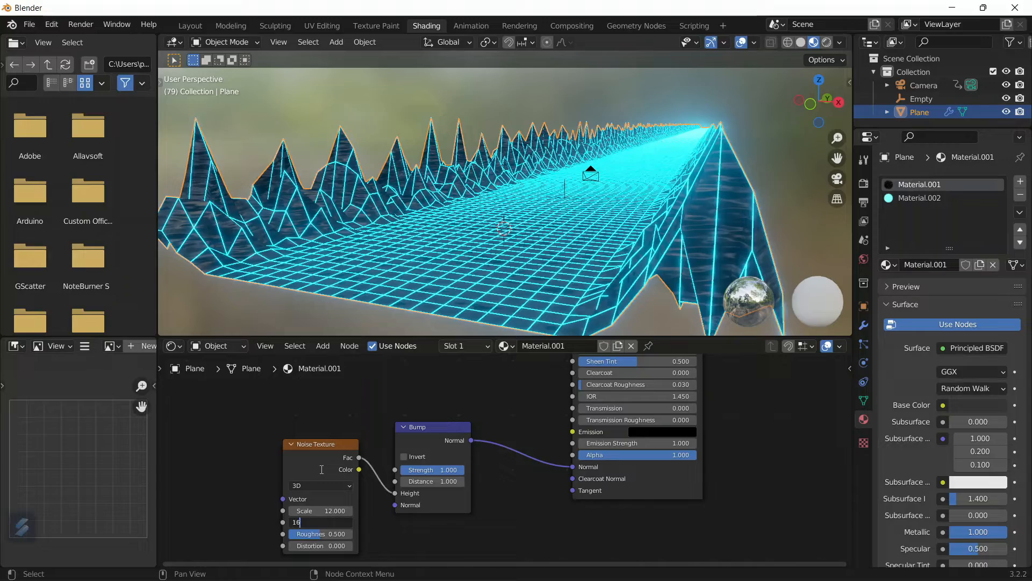
type("6")
key("Return")
scroll(377, 409, "up", 2)
Look through the camera and lower the dark material's roughness to about 0.28.
key("KP_0")
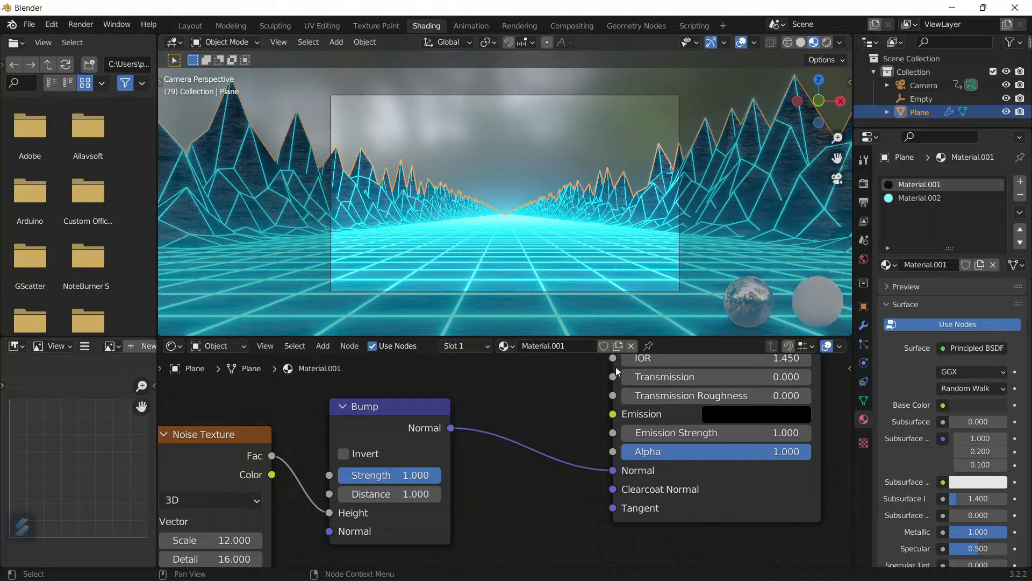
scroll(974, 454, "down", 5)
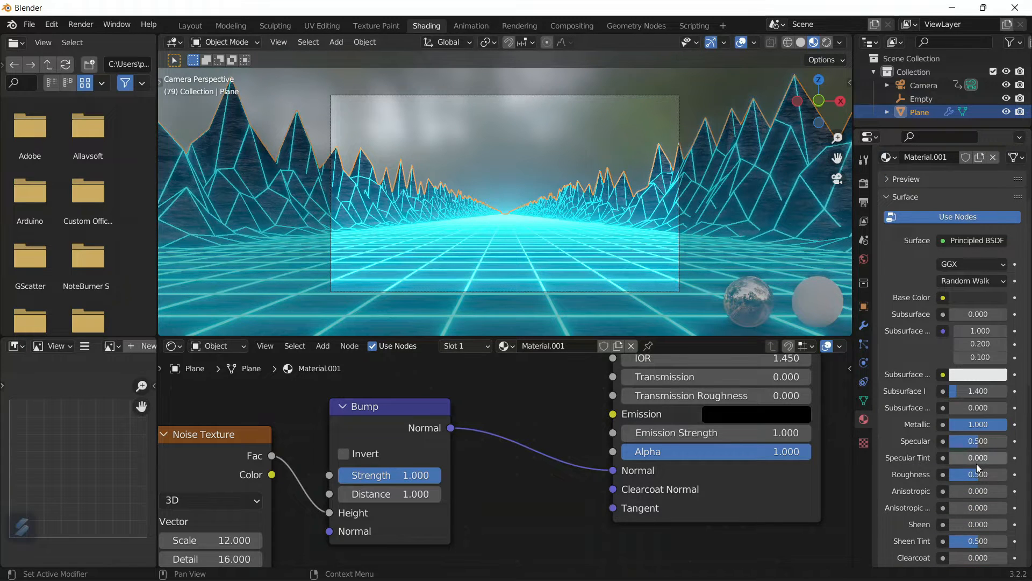
left_click_drag(978, 474, 962, 475)
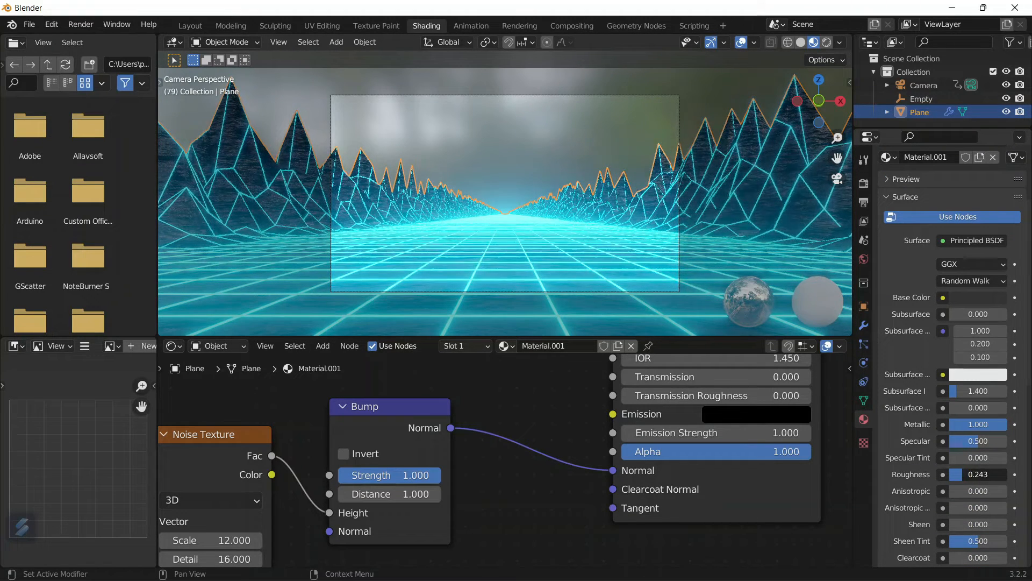
scroll(476, 215, "up", 2)
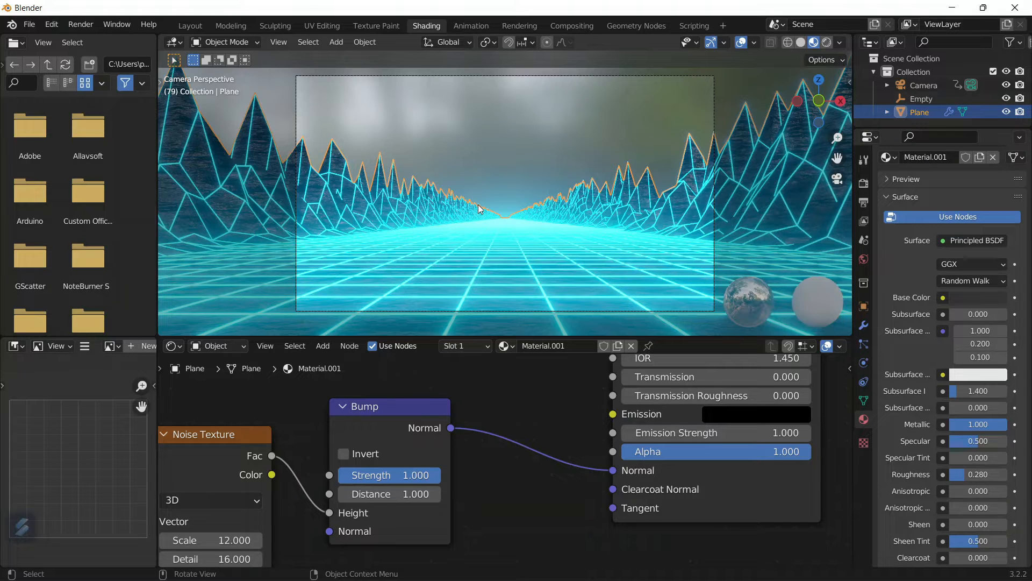
Switch the node editor to the World shader and show the camera view in Rendered shading.
left_click(204, 347)
left_click(208, 372)
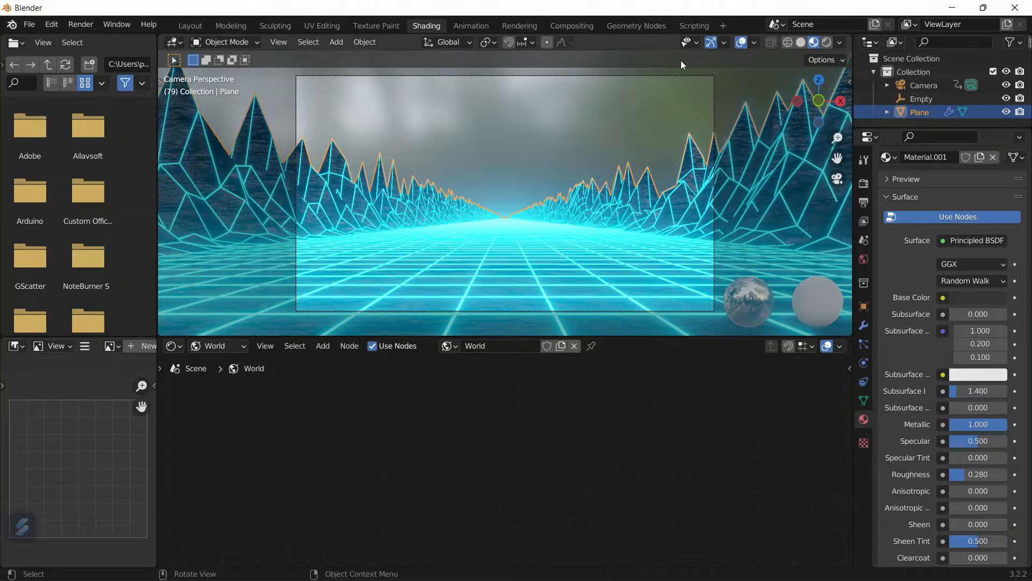
left_click(827, 42)
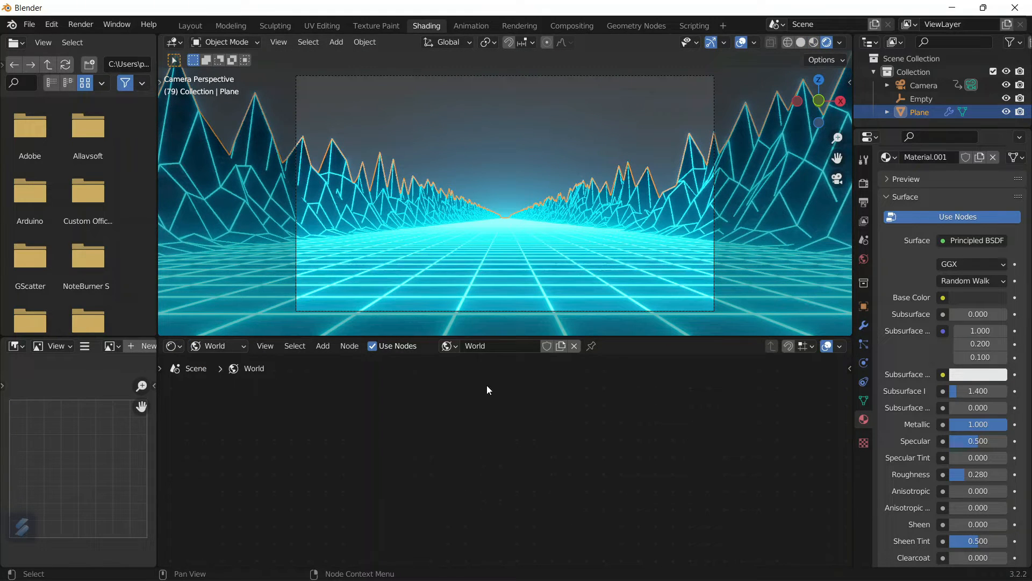
Add an Environment Texture node using mpumalanga_veld_4k.hdr and link its Color to the world Background's Color.
middle_click_drag(489, 386, 431, 535)
scroll(431, 535, "down", 2)
scroll(467, 446, "up", 1)
mouse_move(467, 446)
middle_mouse_down()
mouse_move(471, 504)
mouse_move(450, 457)
middle_mouse_up()
key("shift+a")
left_click(415, 424)
type("envi")
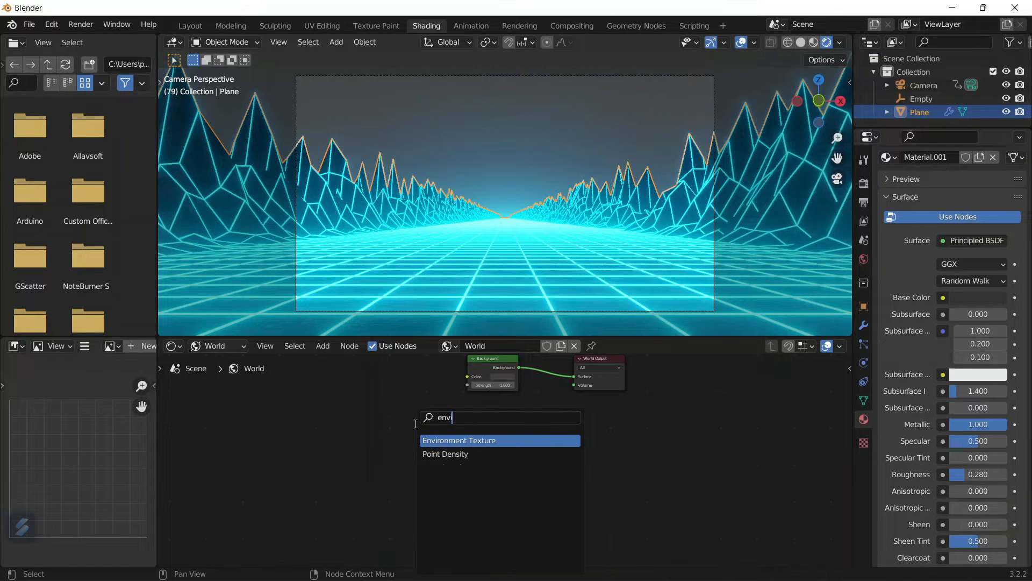
key("Return")
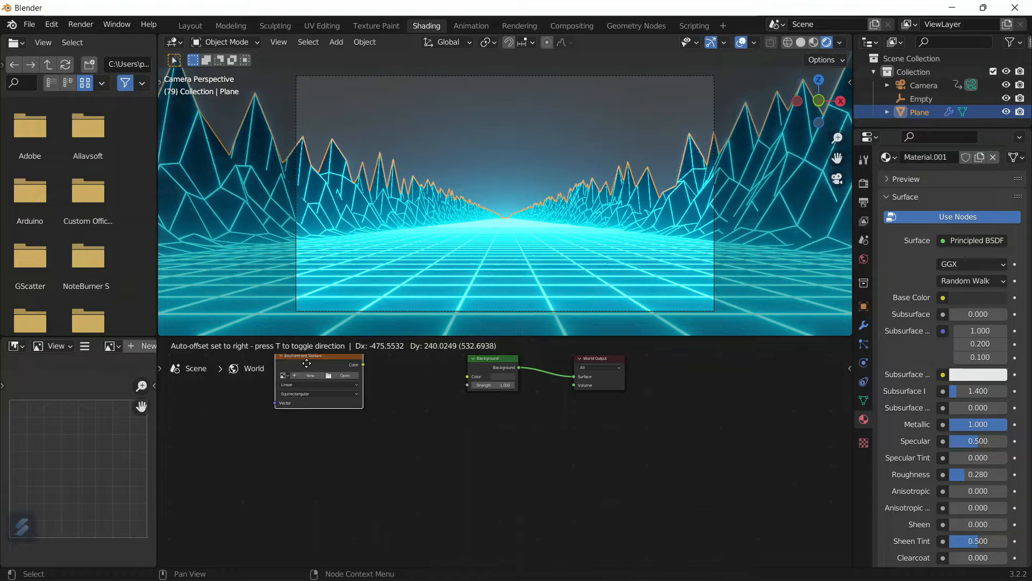
left_click(237, 350)
scroll(346, 385, "up", 3)
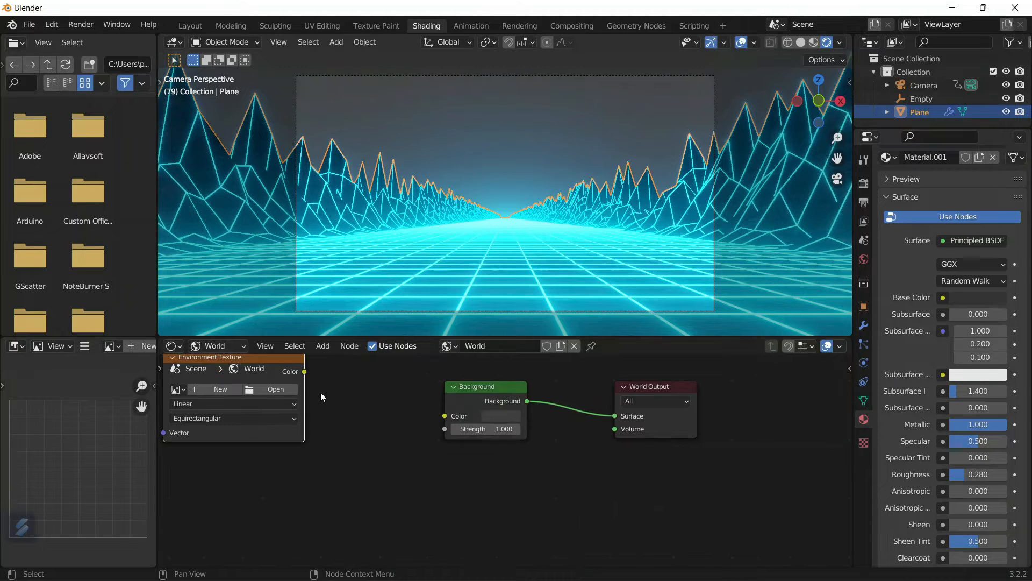
left_click_drag(304, 371, 465, 442)
scroll(465, 442, "down", 1)
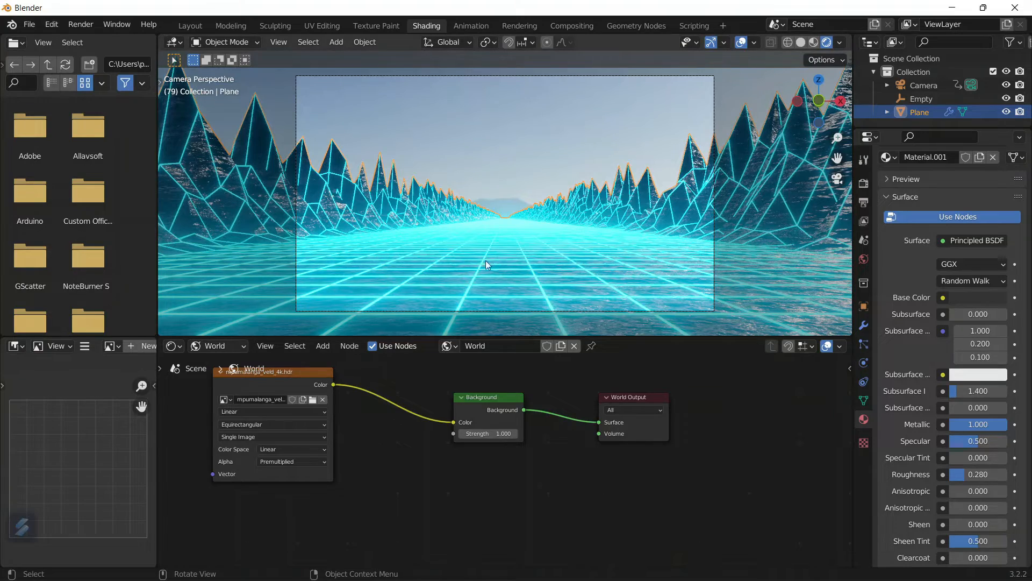
Set the world Background strength to 0.3.
scroll(469, 472, "up", 4)
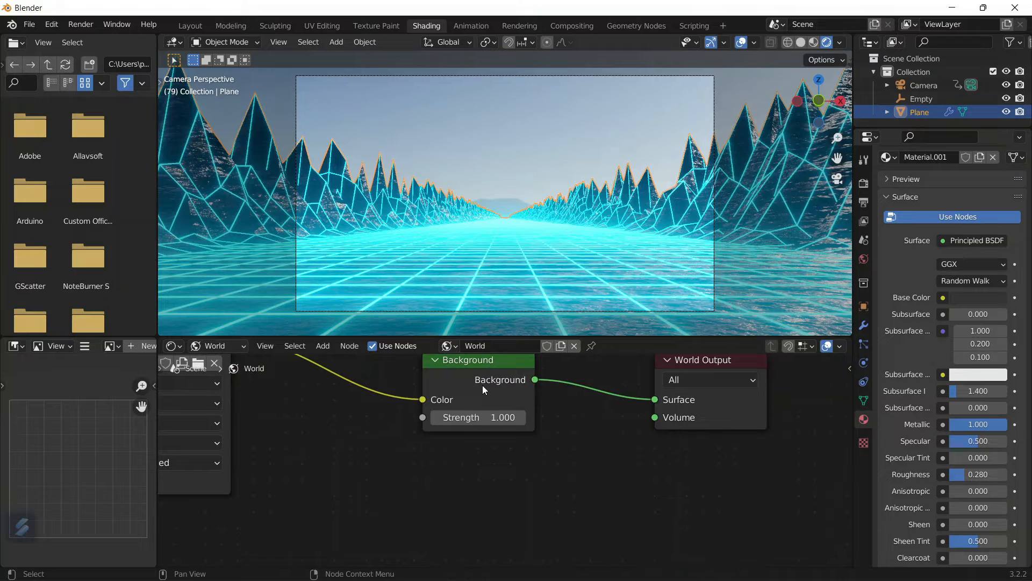
left_click(481, 417)
type("0.3")
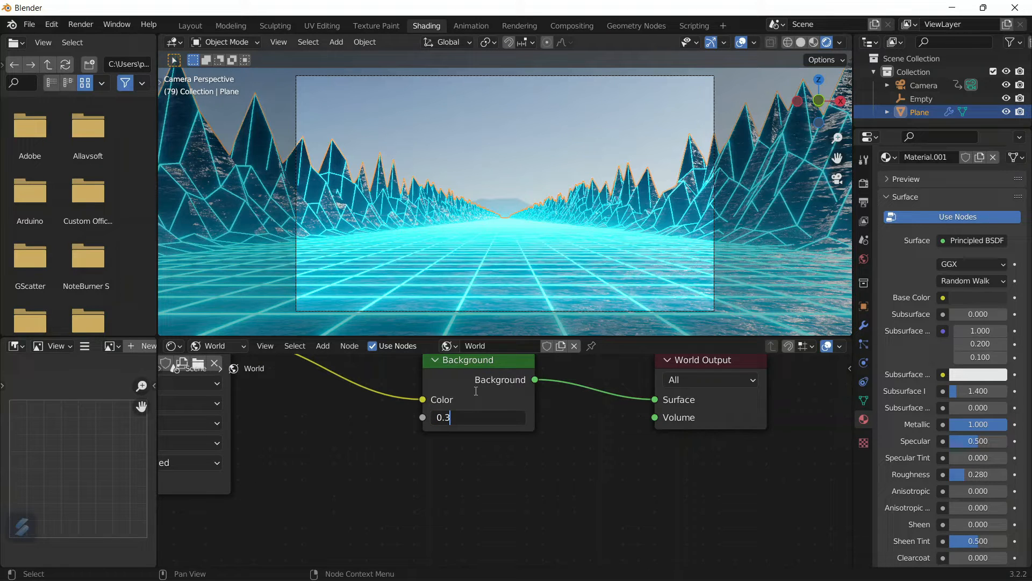
key("Return")
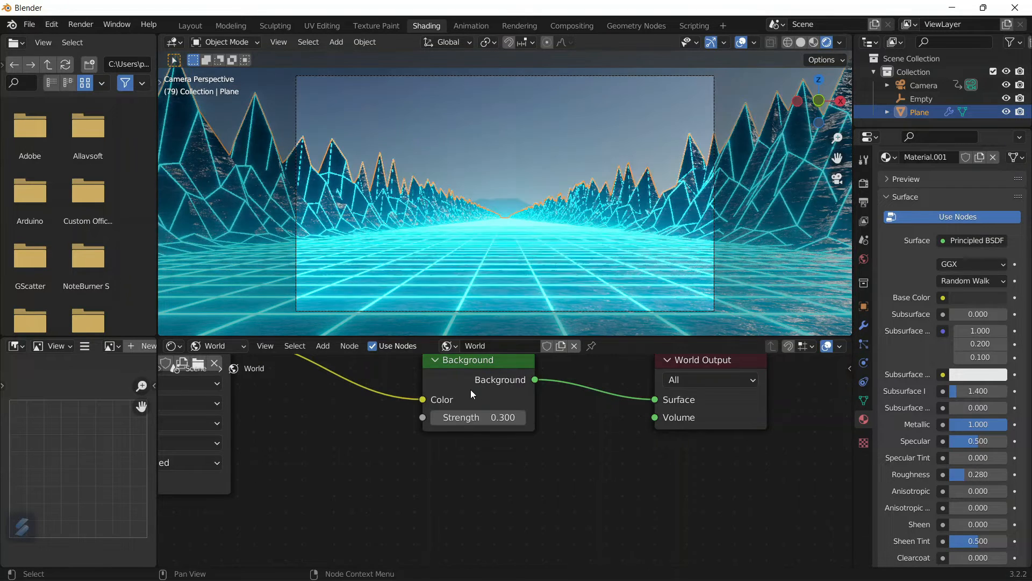
Add a Texture Coordinate node to the world nodes, placed before the environment texture.
scroll(399, 434, "down", 2)
scroll(399, 434, "down", 4)
middle_click_drag(409, 434, 584, 480)
left_click(454, 415)
left_click(350, 429)
key("shift+a")
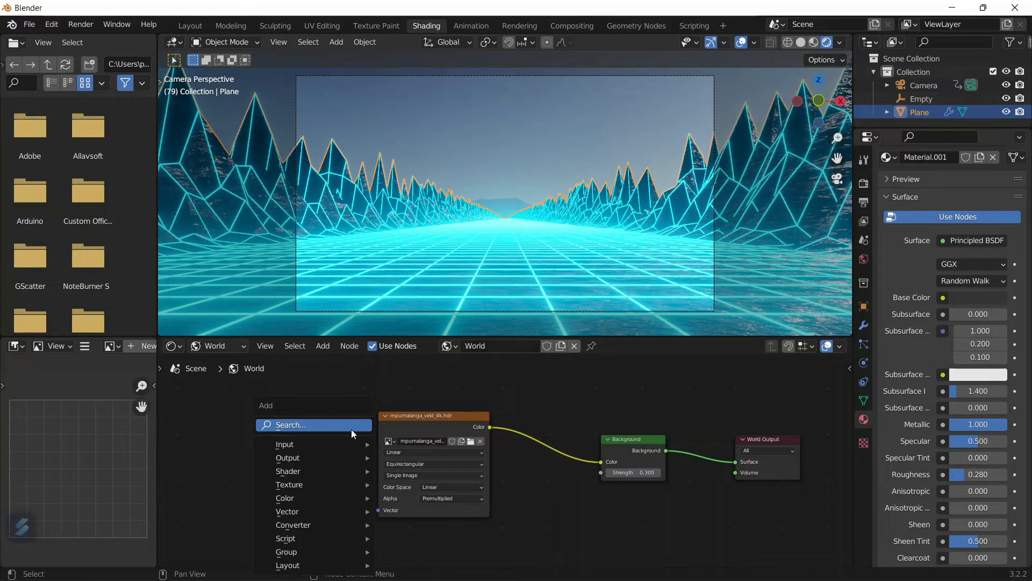
left_click(351, 429)
type("texu")
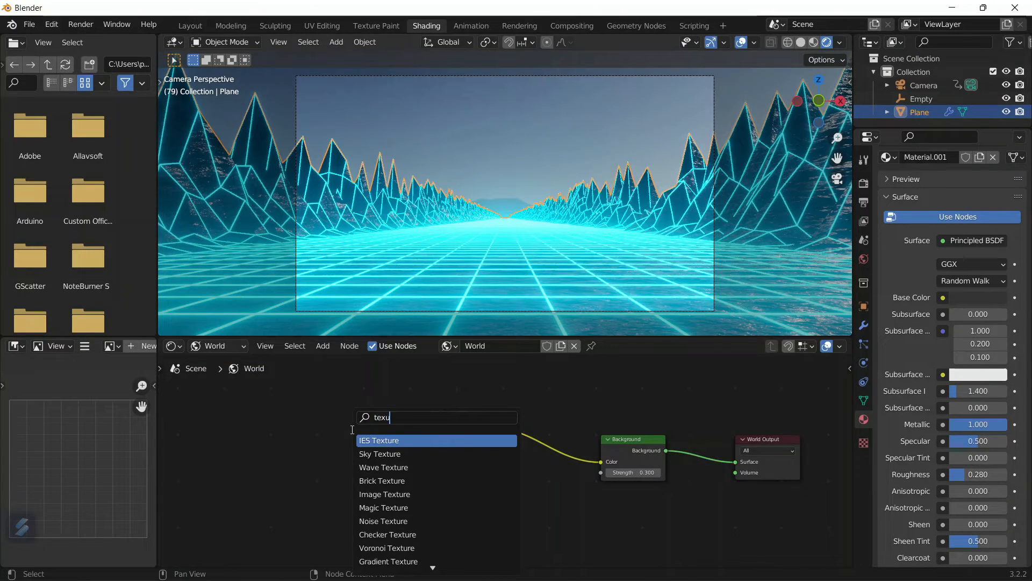
key("BackSpace")
type("ture c")
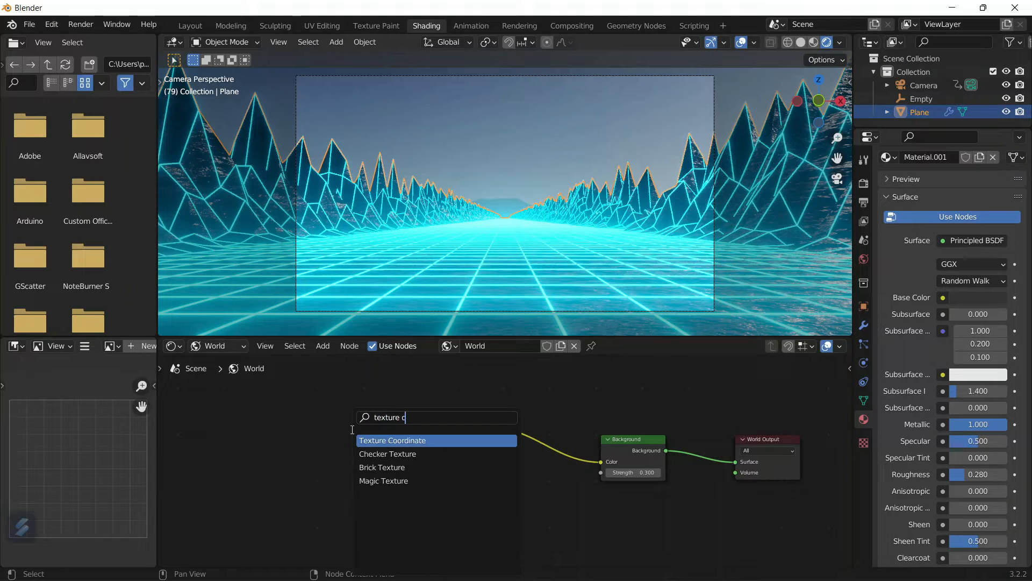
type("e")
key("Return")
left_click(191, 420)
Add a Mapping node and link it between the Texture Coordinate's Generated output and the environment texture's Vector input.
key("shift+a")
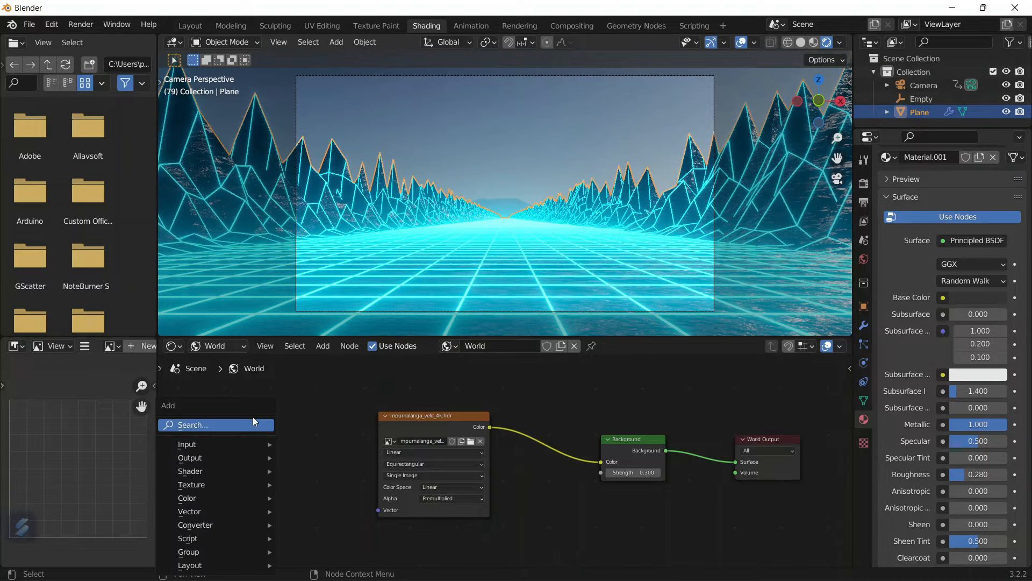
left_click(243, 422)
type("mapp")
key("Return")
left_click(272, 450)
scroll(272, 451, "up", 4)
middle_click_drag(272, 452, 363, 454)
left_click_drag(230, 418, 280, 417)
left_click_drag(369, 386, 426, 530)
left_click_drag(389, 493, 390, 492)
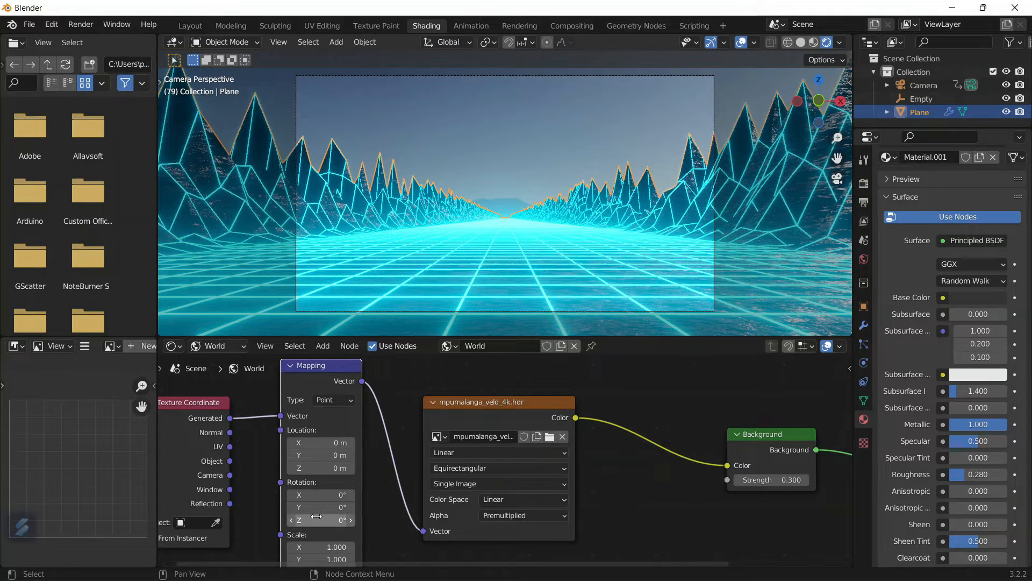
Rotate the environment texture to about -7.4° on Z in the Mapping node, and deselect the terrain in the camera view.
left_click_drag(319, 521, 320, 502)
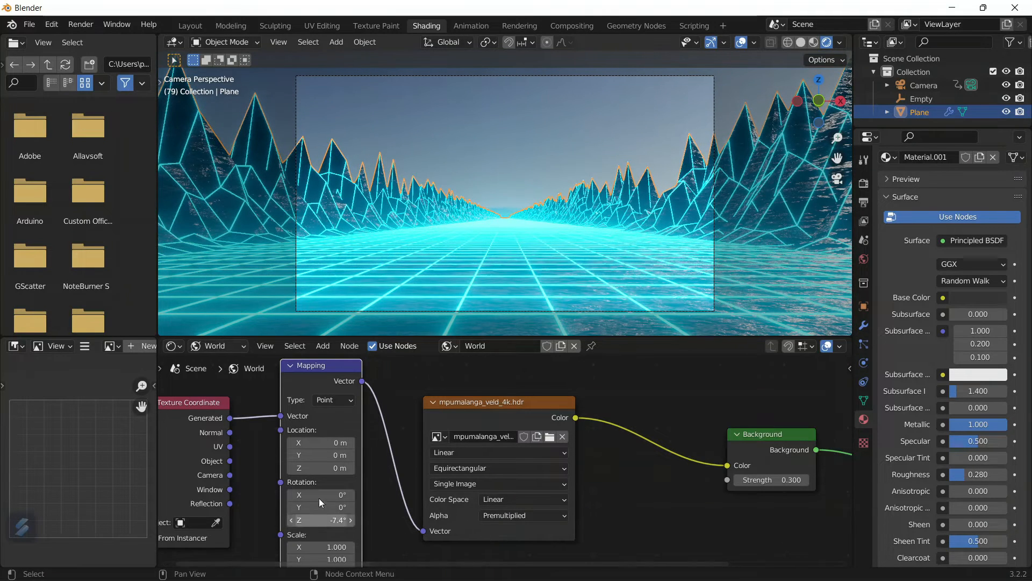
left_click(507, 99)
key("Home")
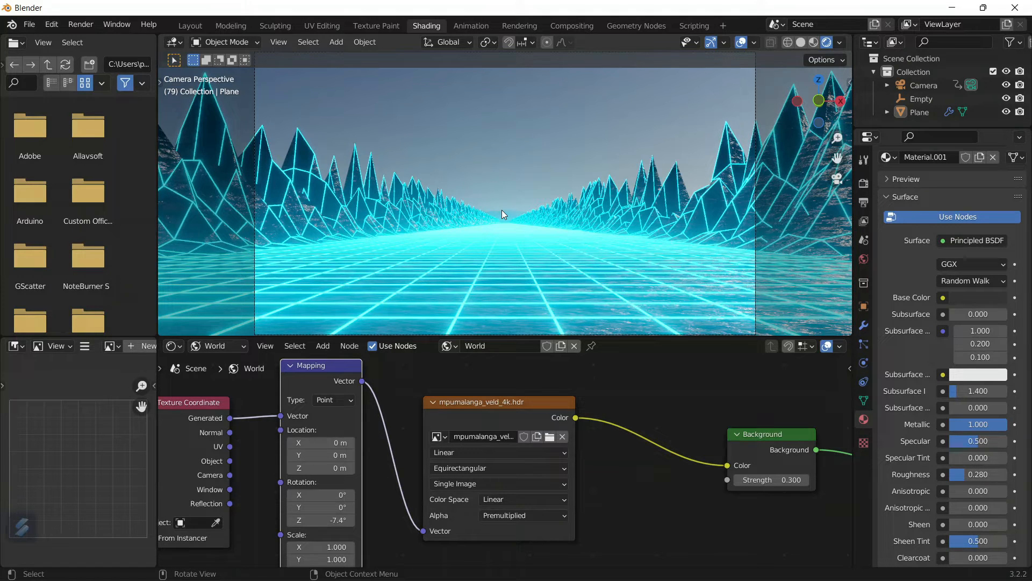
Insert a Hue/Saturation node between the environment texture and the Background node.
left_click(662, 489)
key("shift+a")
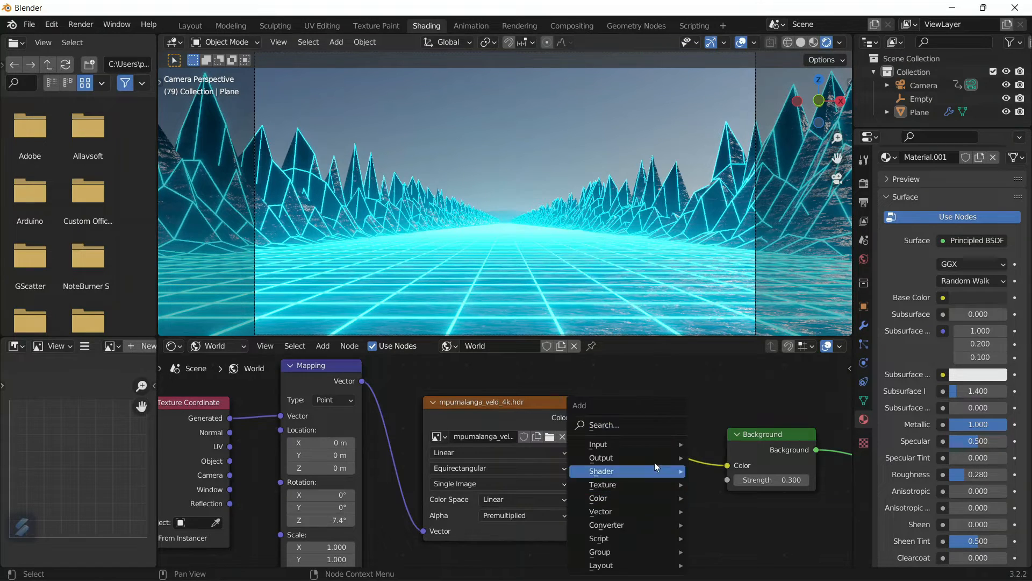
left_click(637, 425)
type("hue")
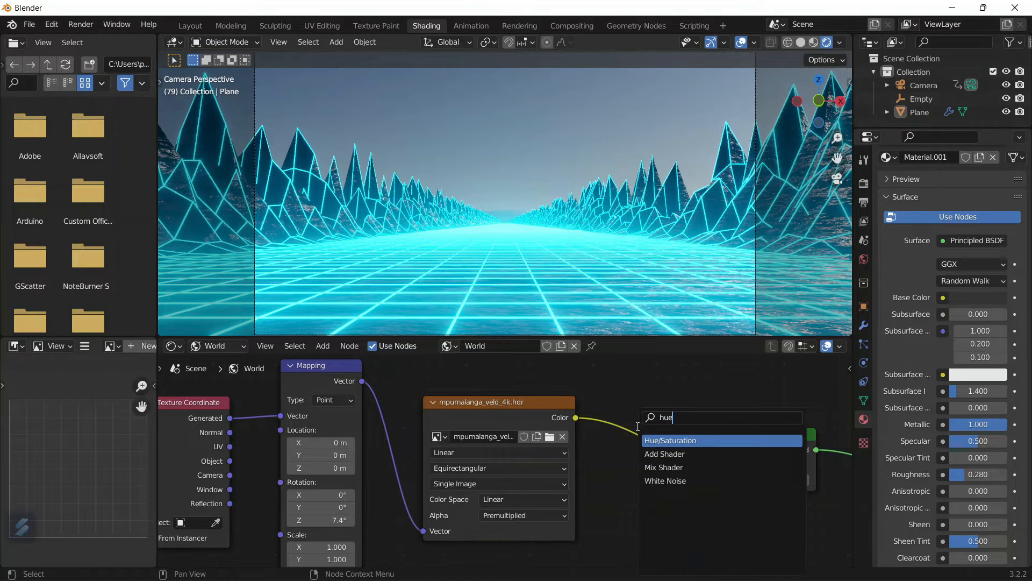
key("Return")
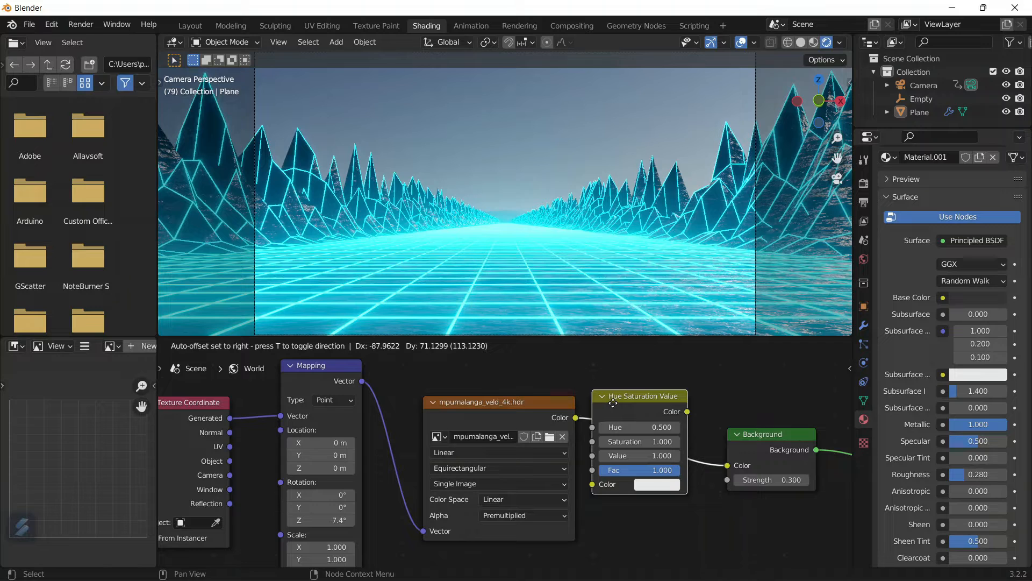
left_click(649, 407)
Set the hue of the Hue/Saturation node to 0.6.
double_click(649, 426)
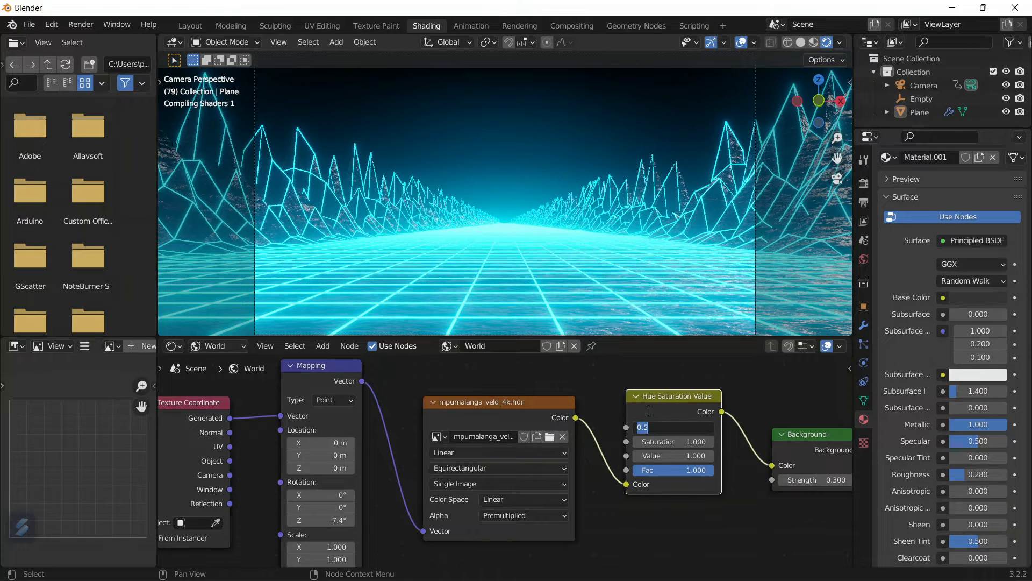
type("0.6")
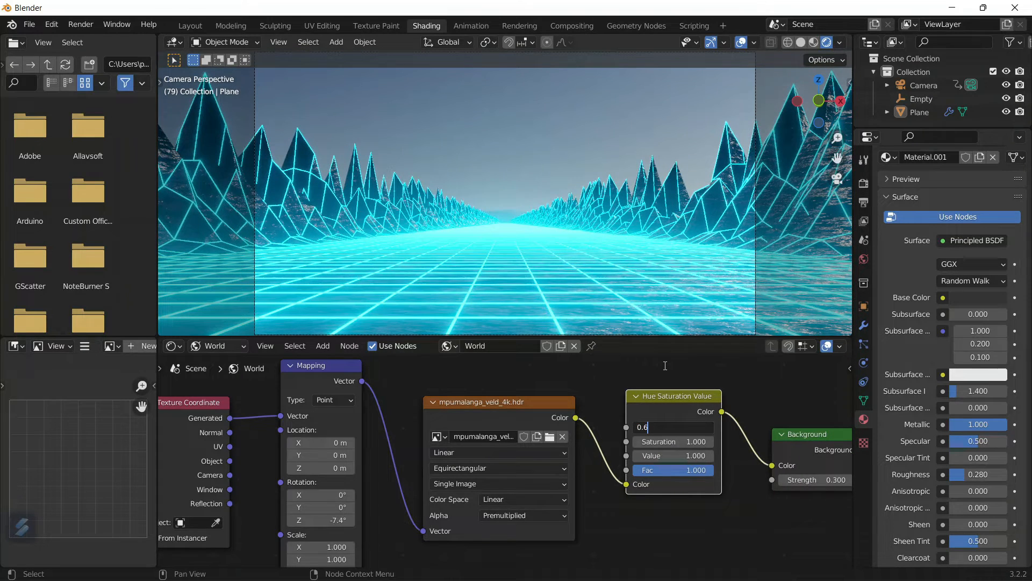
key("Return")
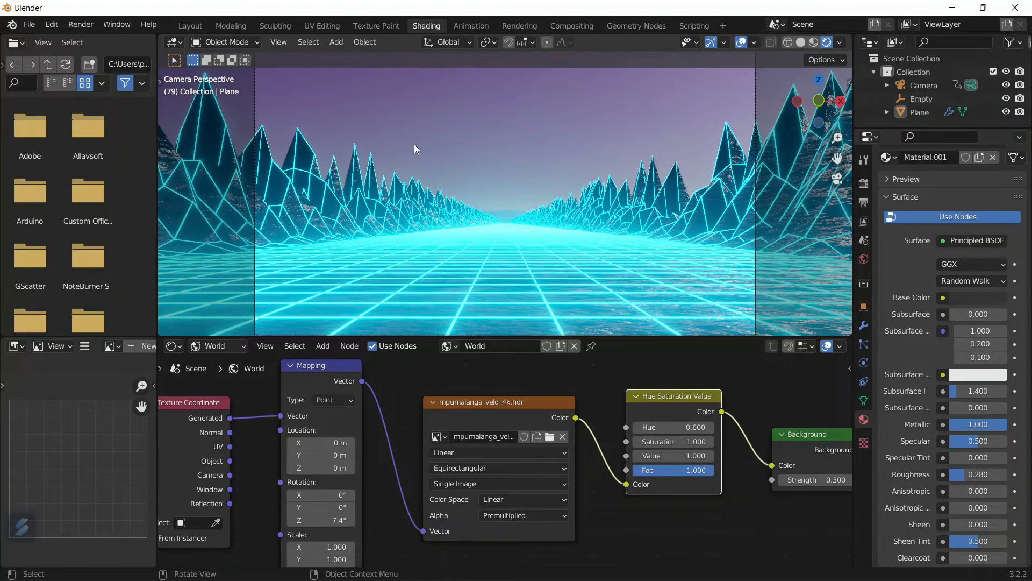
Add a UV sphere with 64 segments and 32 rings, and shade it smooth.
middle_click_drag(414, 144, 448, 181)
left_click(437, 154)
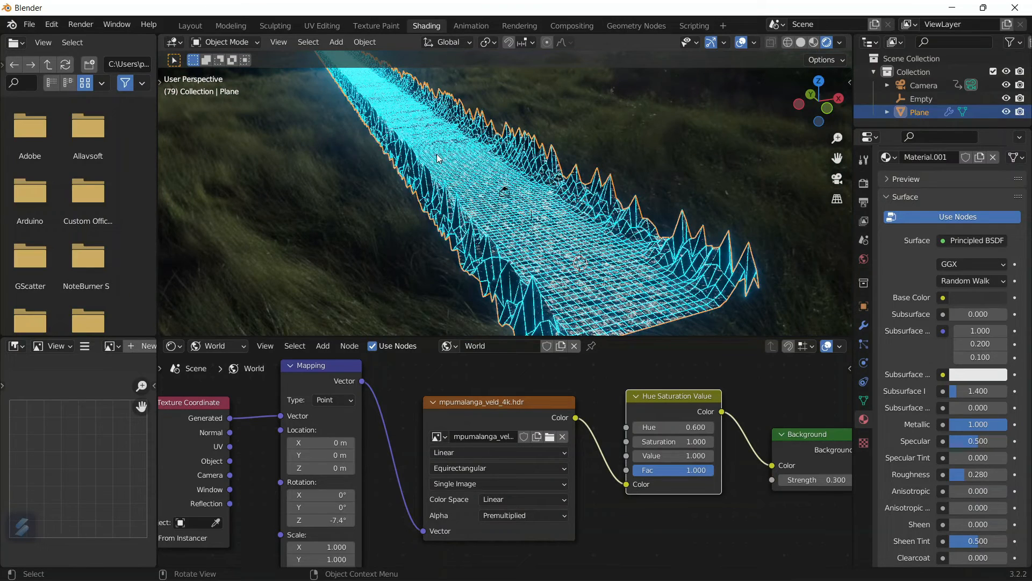
key("shift+a")
mouse_move(436, 154)
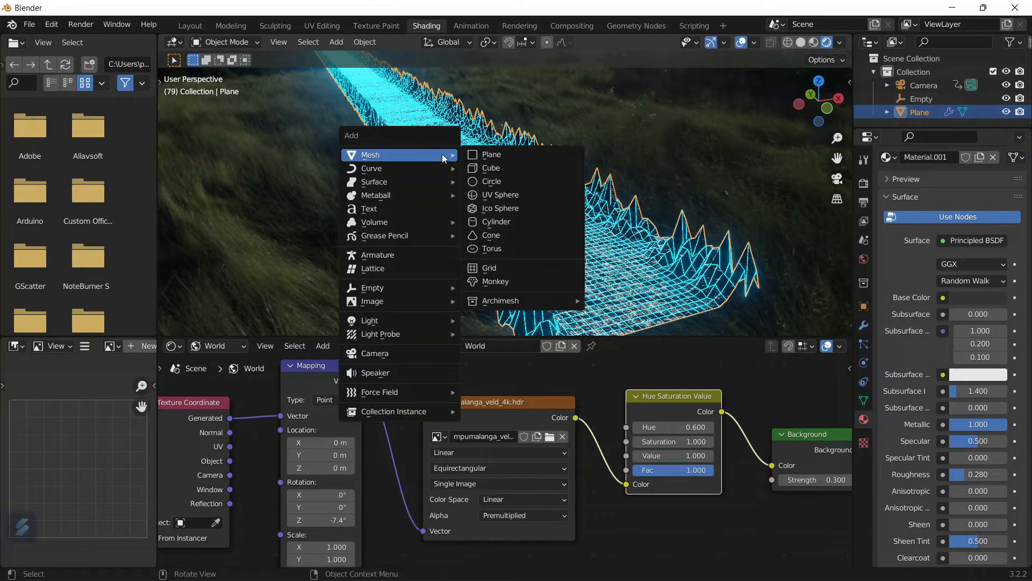
left_click(500, 195)
left_click(185, 325)
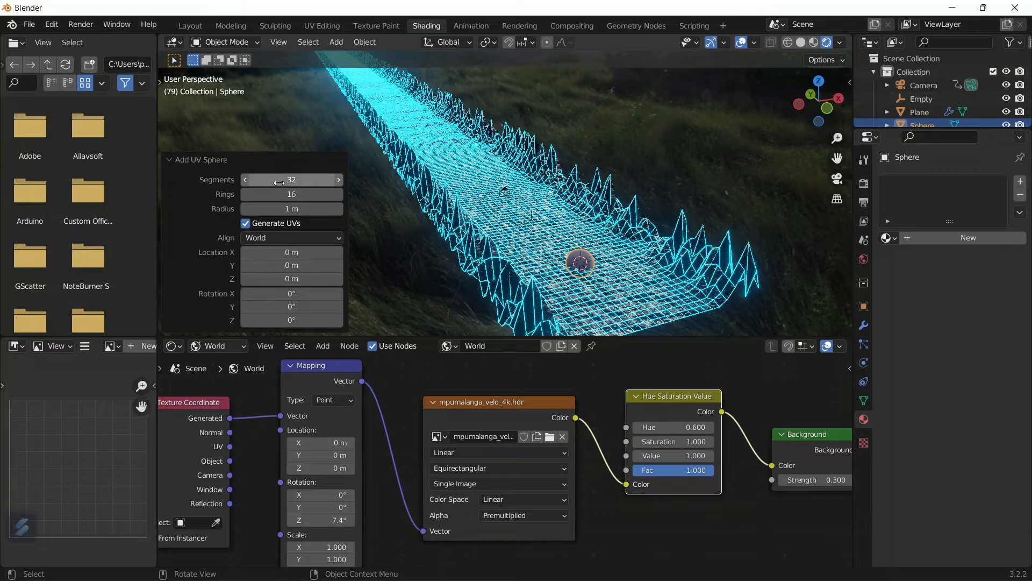
left_click_drag(280, 179, 235, 193)
left_click(235, 184)
left_click(294, 179)
type("64")
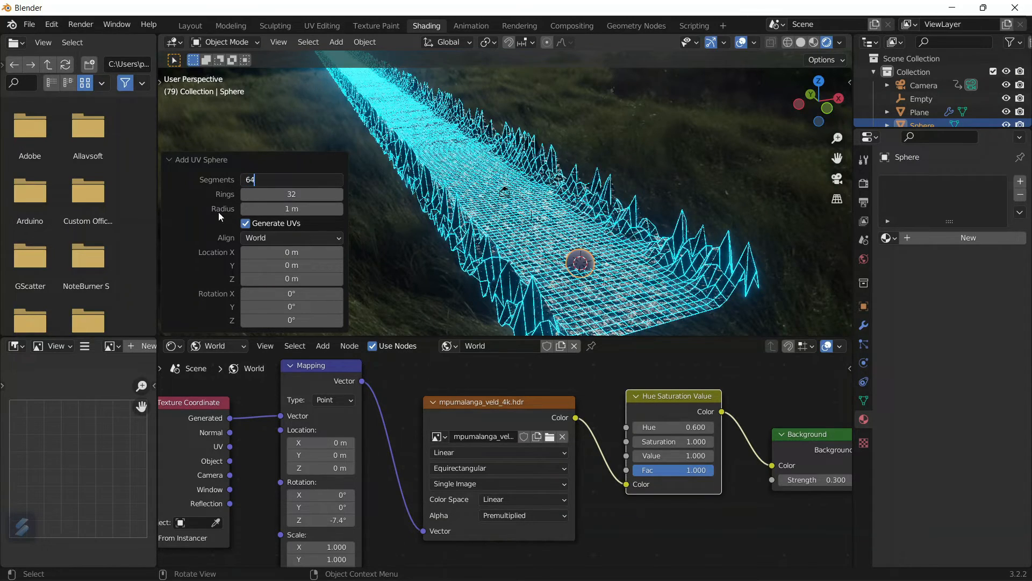
key("Return")
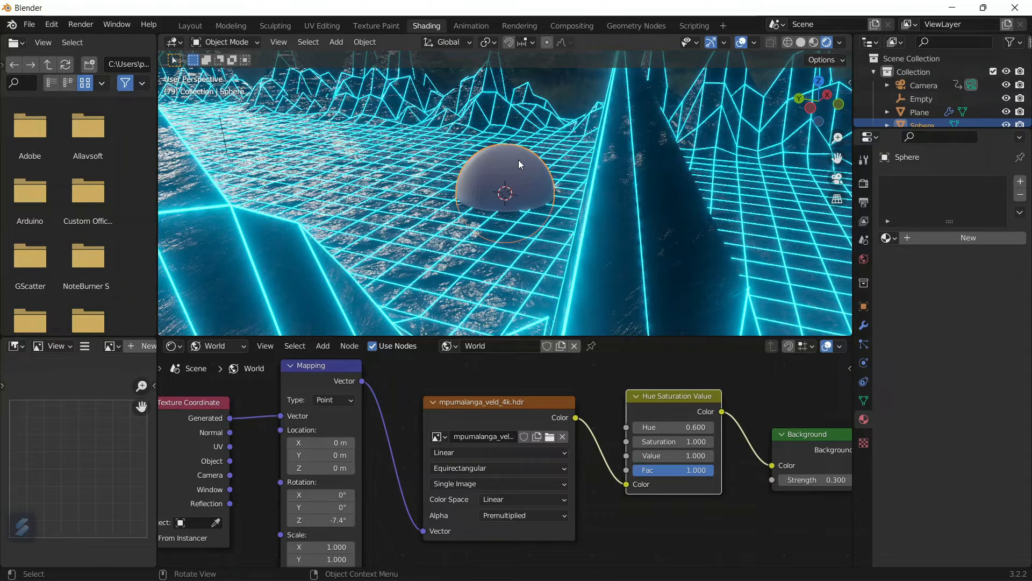
right_click(518, 160)
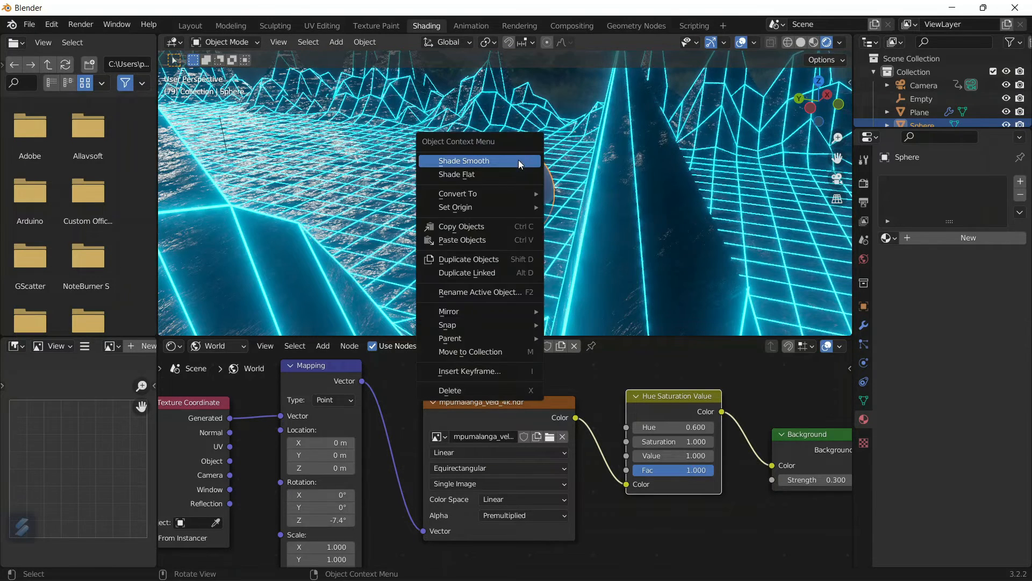
left_click(518, 160)
Move the sphere along the Y axis down the valley in two moves of about 100 m and about 165 m.
scroll(487, 192, "up", 10)
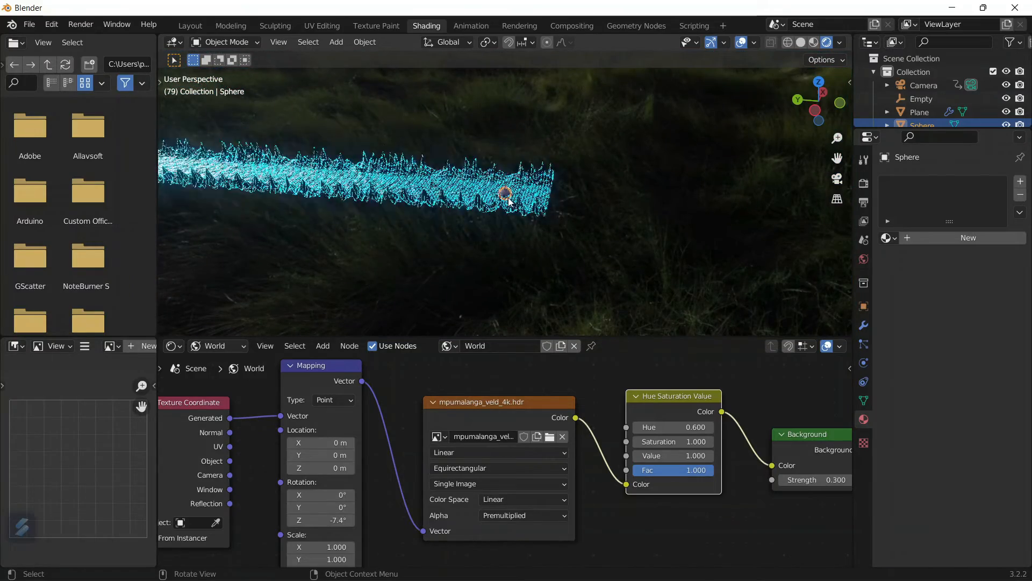
key("g")
key("y")
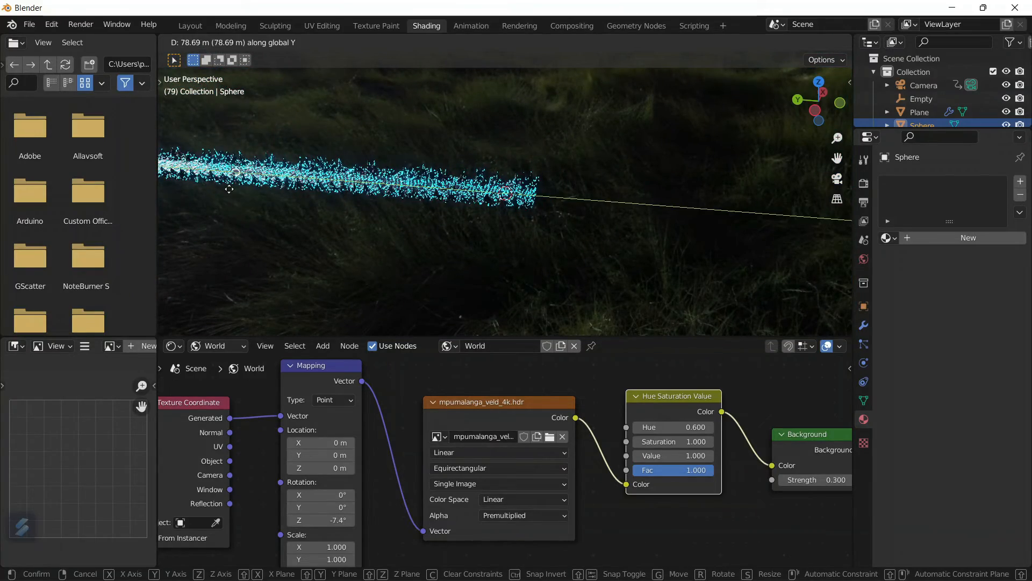
left_click(173, 184)
mouse_move(173, 184)
middle_mouse_down()
mouse_move(270, 187)
mouse_move(711, 266)
middle_mouse_up()
key("g")
key("y")
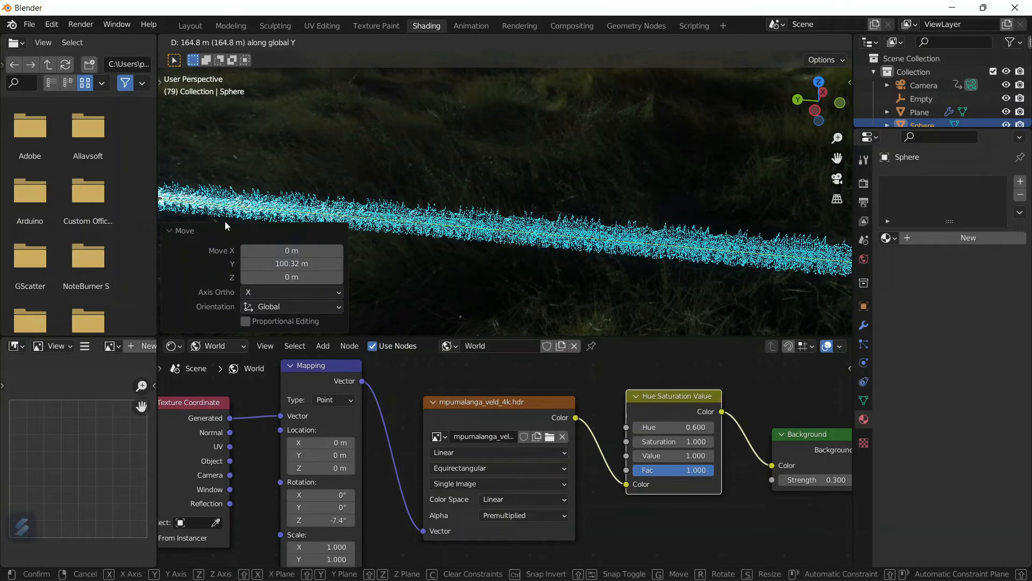
left_click(225, 221)
Scale the sphere up by about 54.8 in the camera view so it rises above the horizon.
key("KP_0")
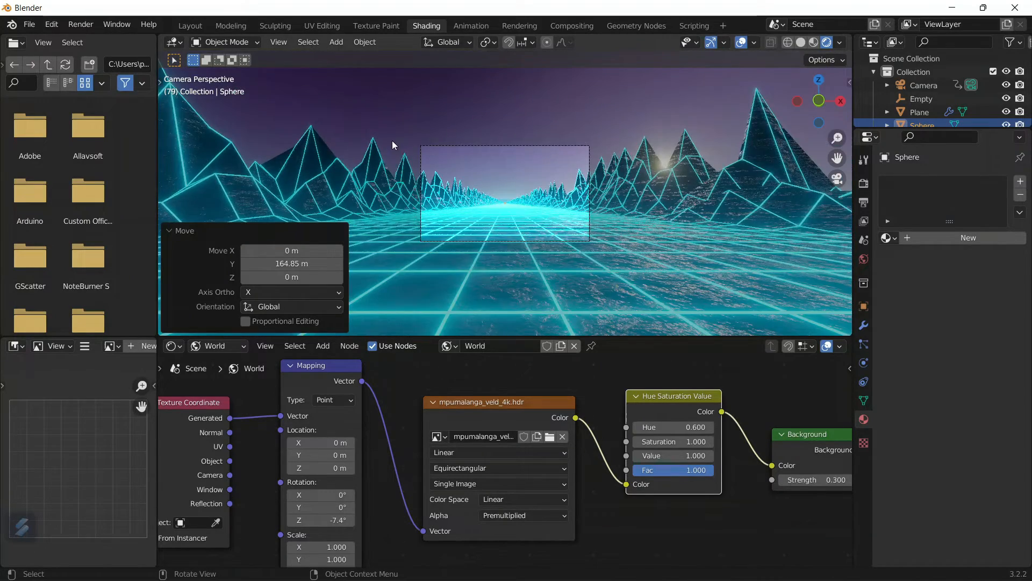
key("s")
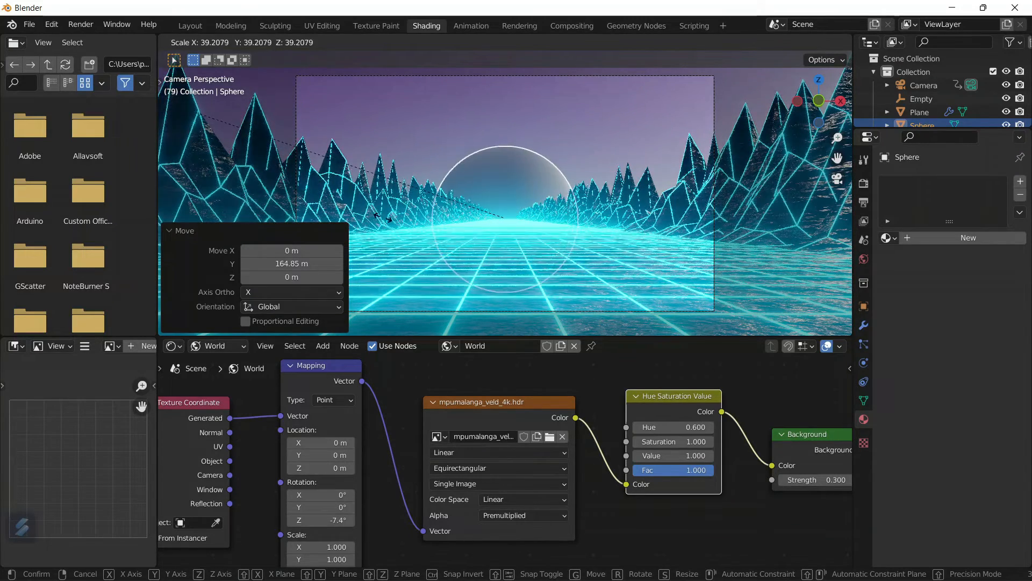
left_click(607, 98)
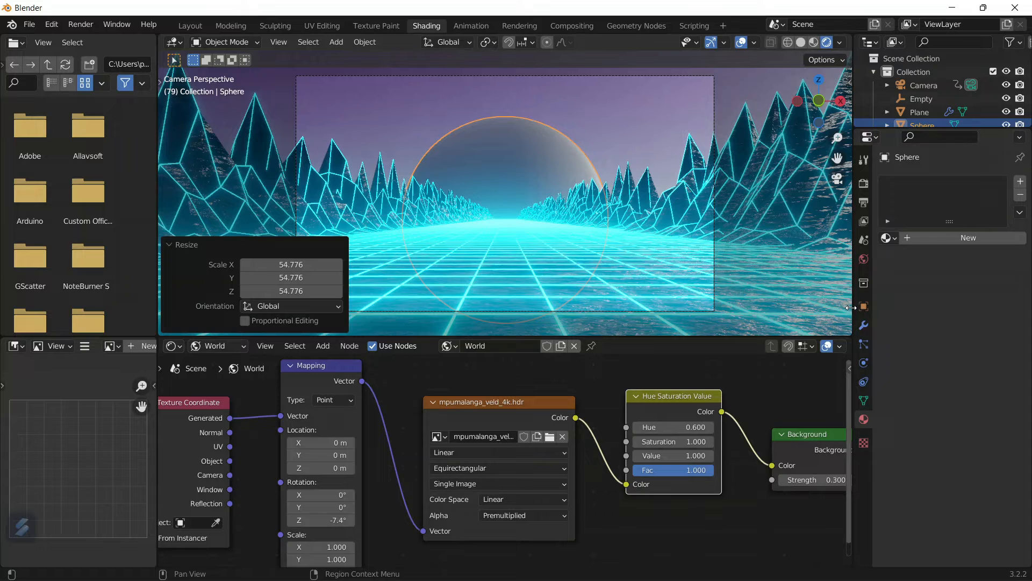
Add a Subdivision Surface modifier to the sphere with 2 viewport levels.
left_click(864, 326)
left_click(908, 182)
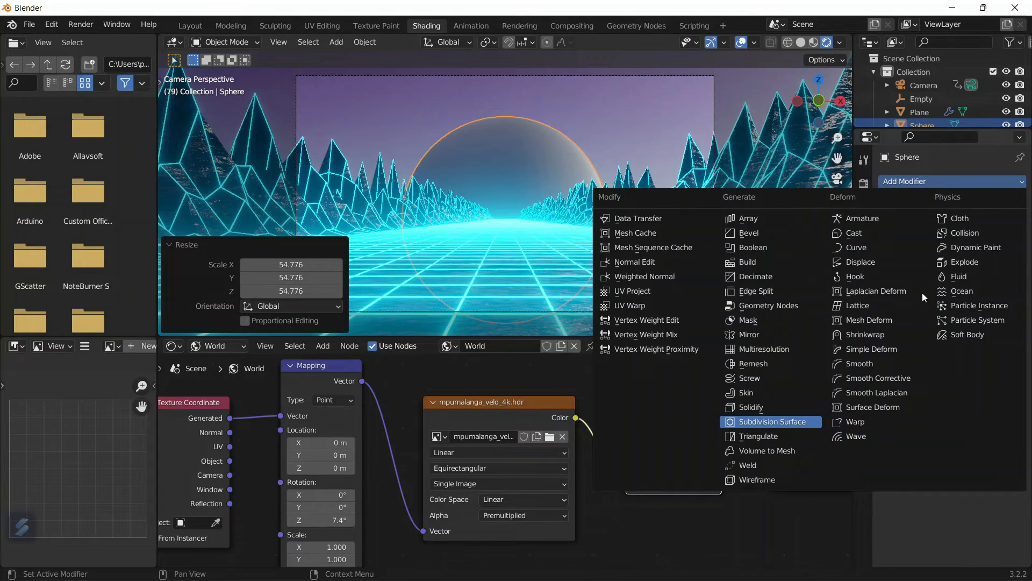
left_click(774, 421)
left_click(972, 240)
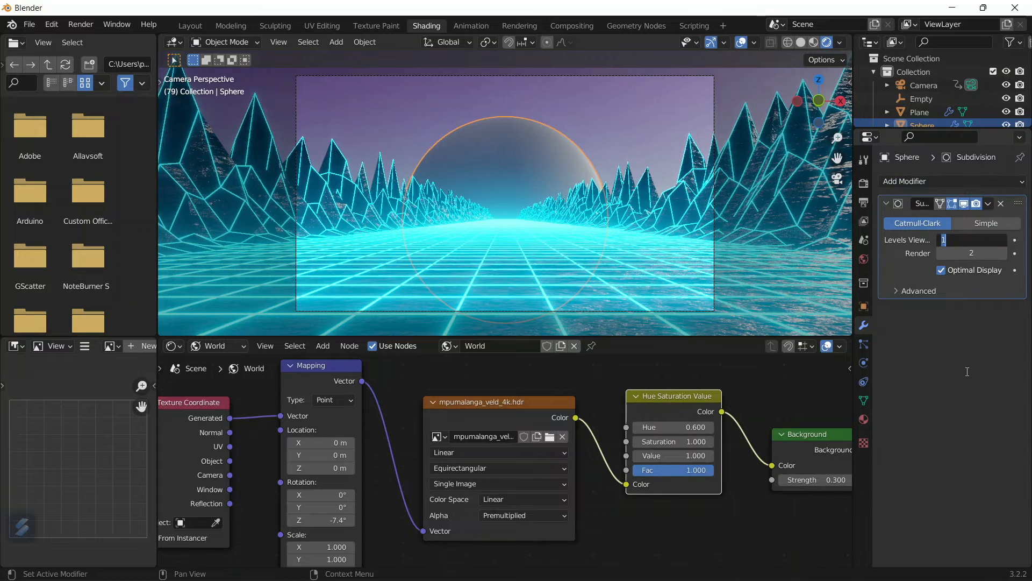
type("2")
key("Return")
scroll(487, 223, "up", 2)
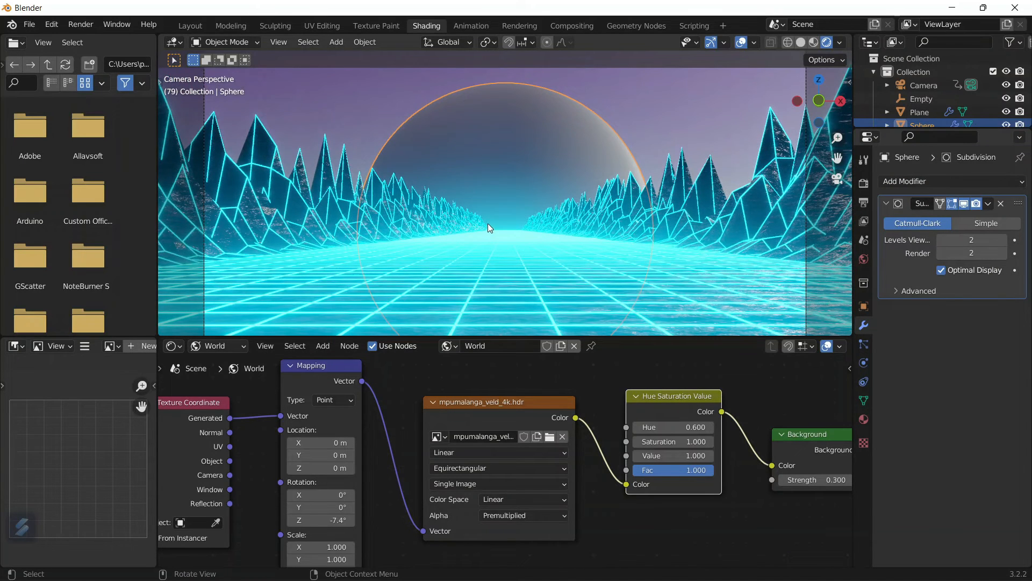
Give the sphere a new material with an Emission surface in orange.
left_click(864, 419)
left_click(924, 236)
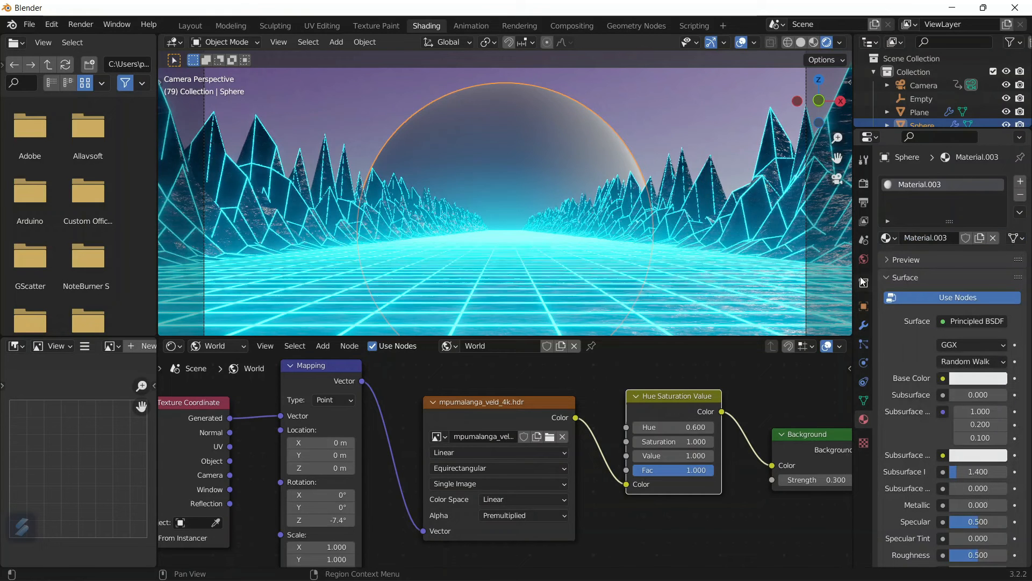
left_click(966, 326)
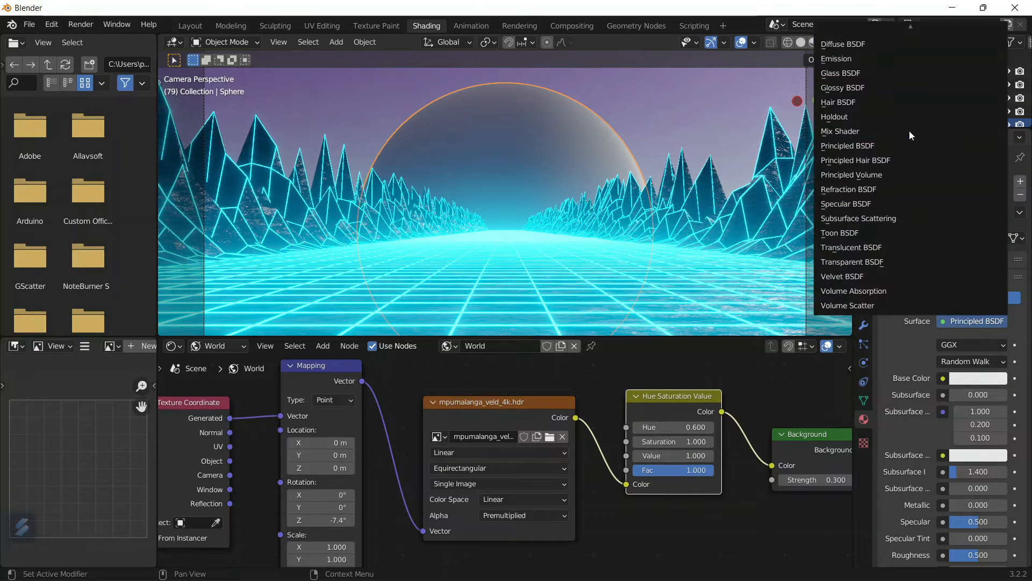
left_click(849, 59)
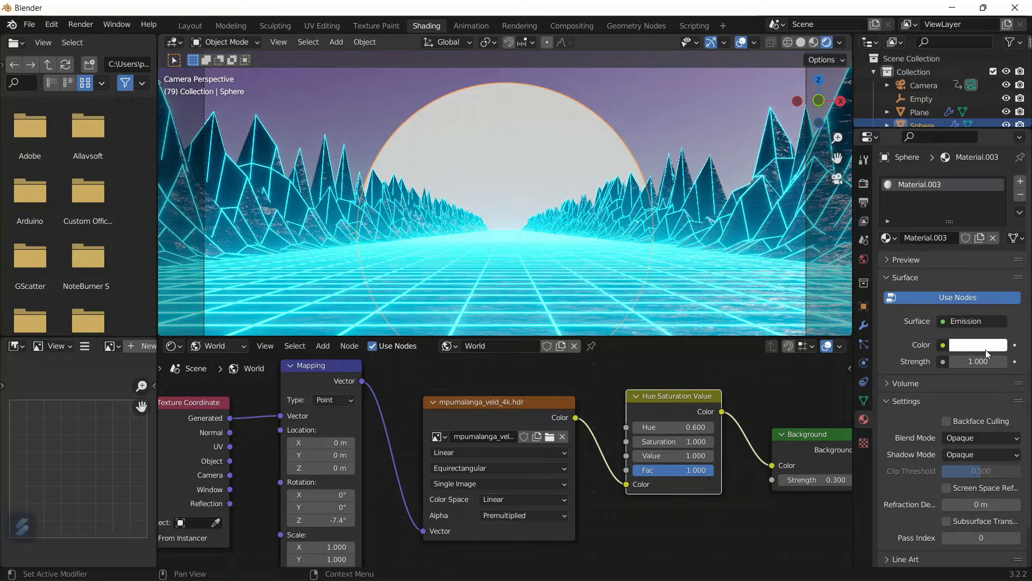
left_click(986, 350)
left_click(922, 249)
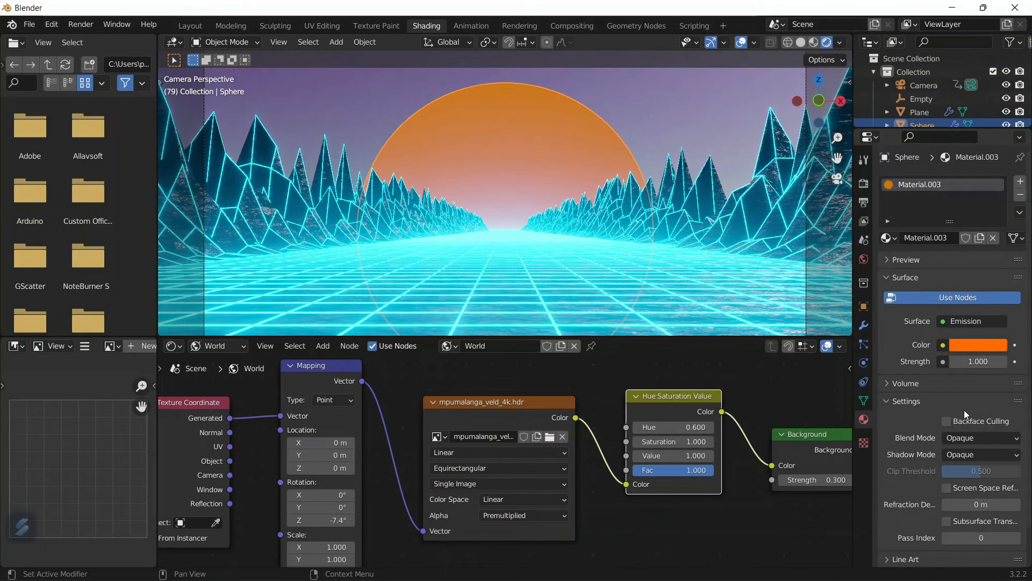
Set the emission strength of the sphere's material to 22.
left_click(974, 363)
type("22")
key("Return")
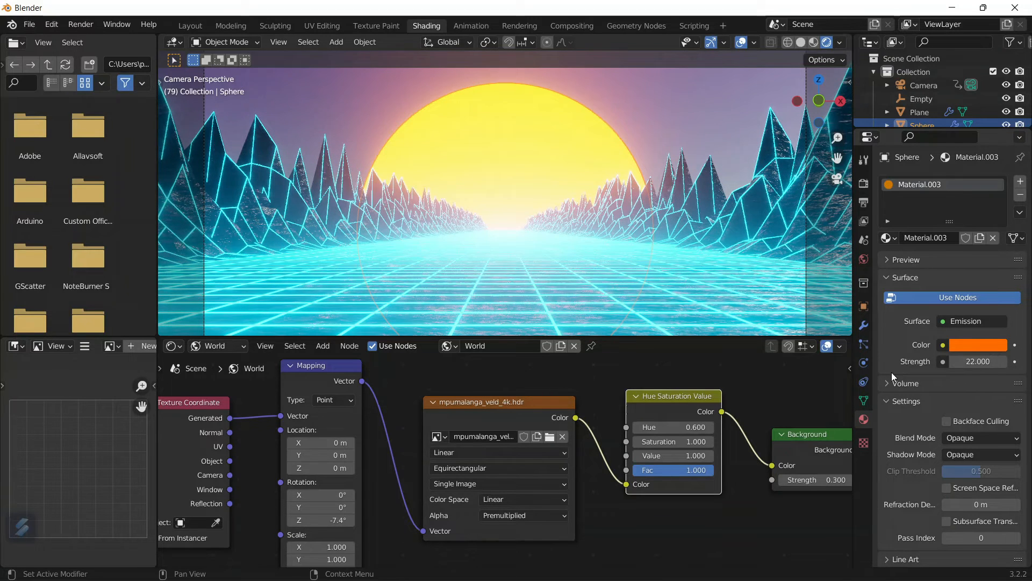
Adjust the Eevee bloom to a radius of 6.724 and an intensity of 0.029.
scroll(486, 216, "down", 2)
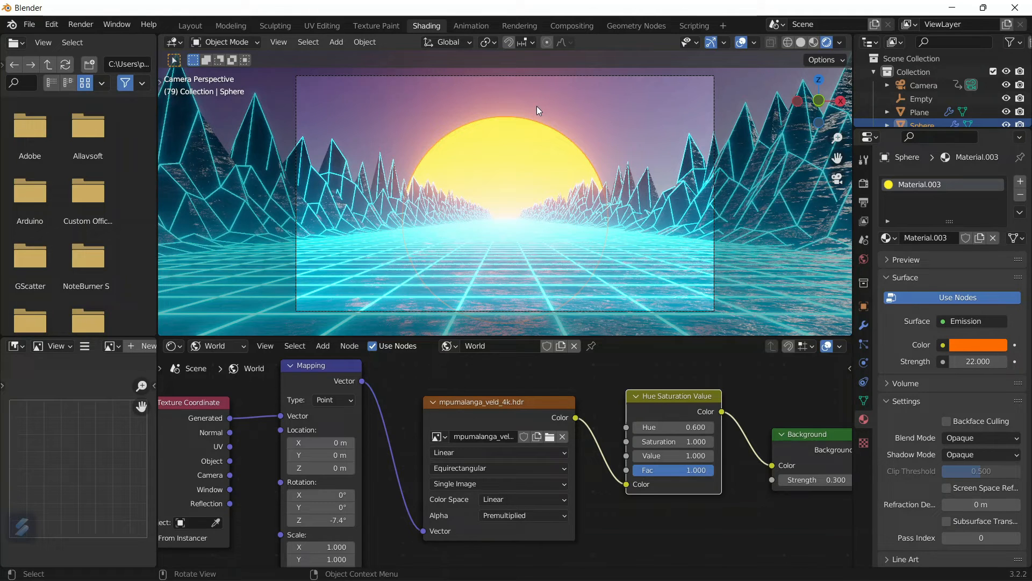
scroll(536, 106, "down", 1)
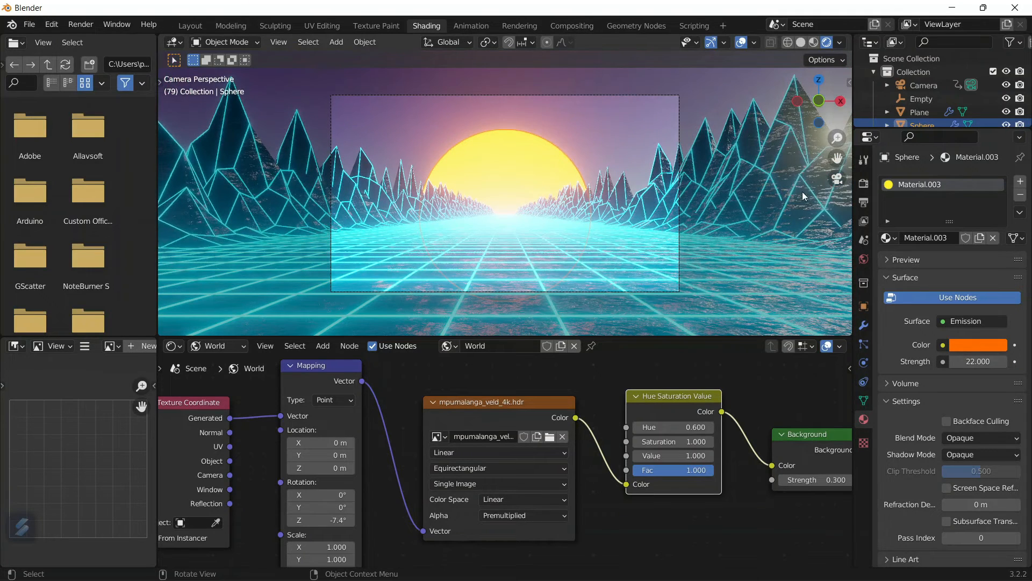
left_click(865, 184)
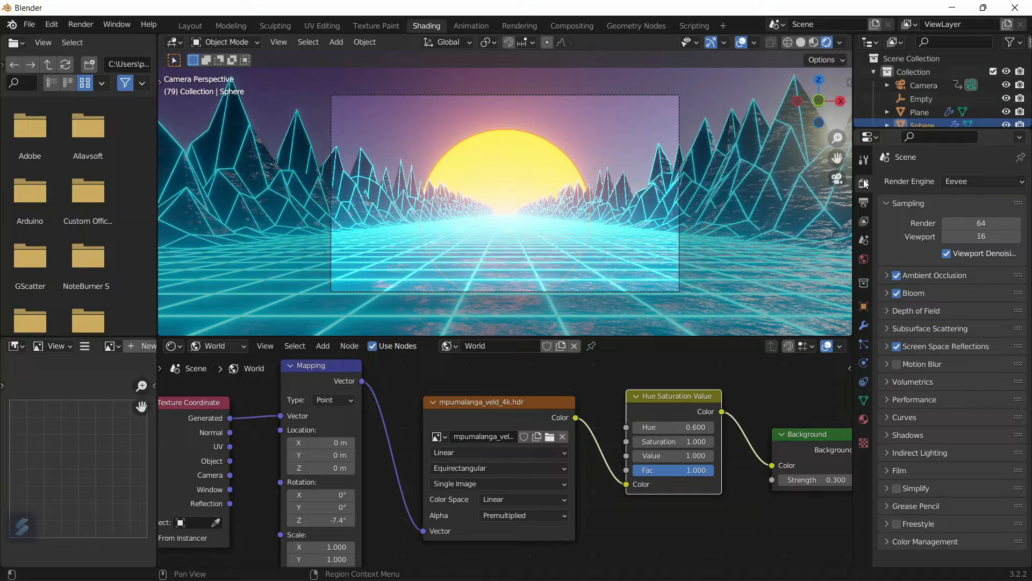
scroll(733, 231, "up", 2)
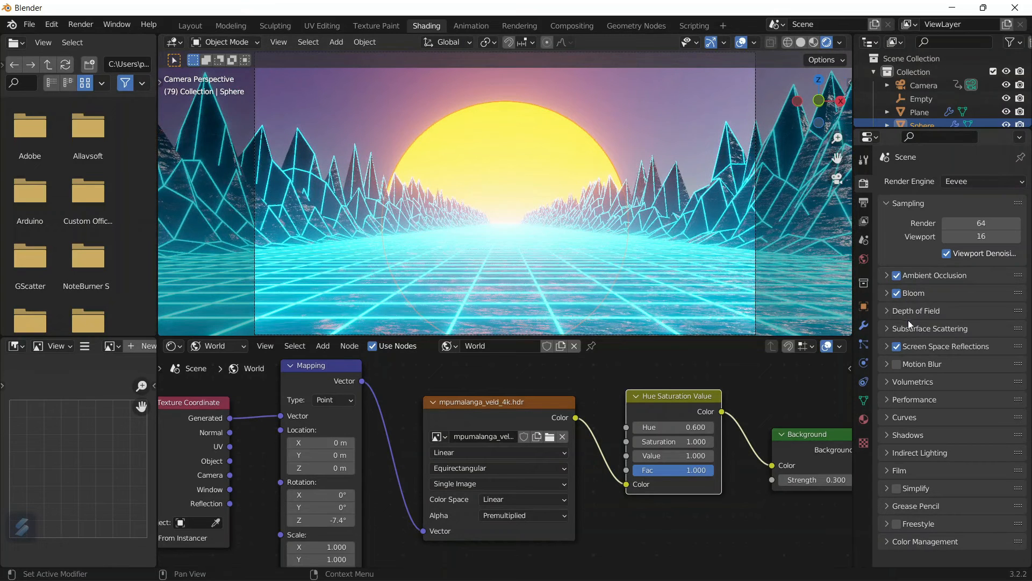
left_click(888, 295)
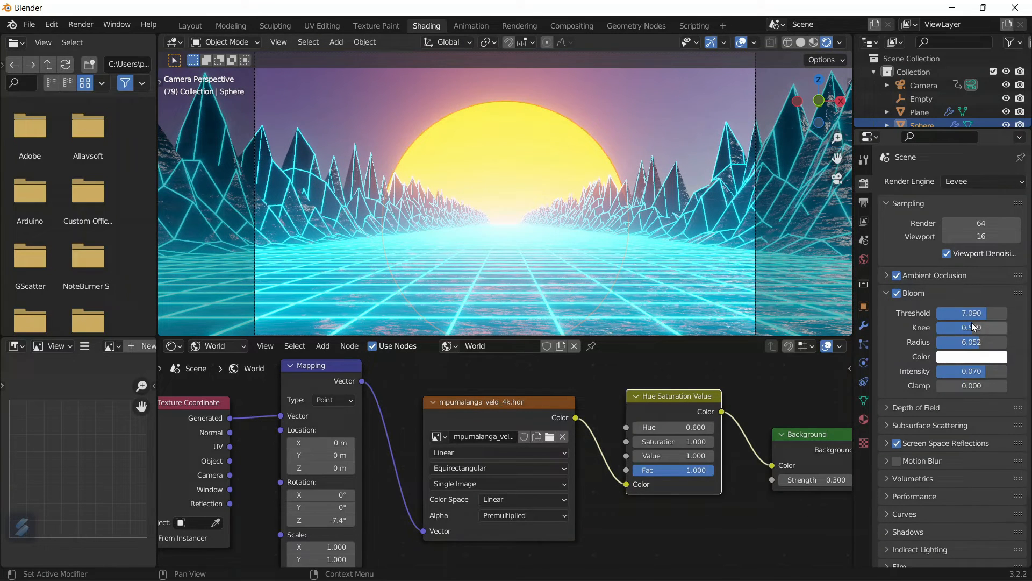
left_click_drag(972, 348, 979, 371)
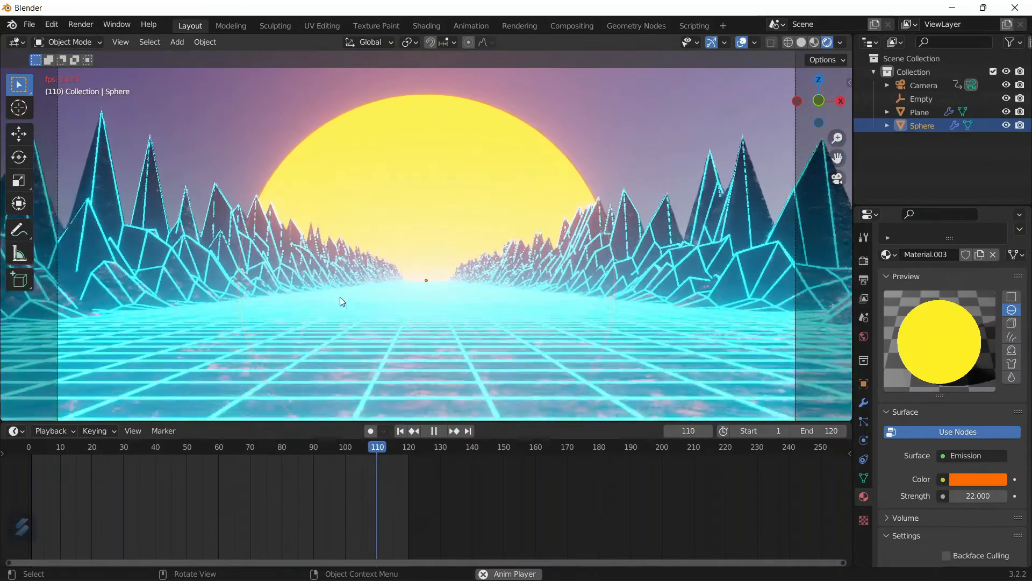
Scrub and play back the camera animation to check how the sun's size changes during the fly-through.
key("space")
left_click_drag(316, 451, 304, 452)
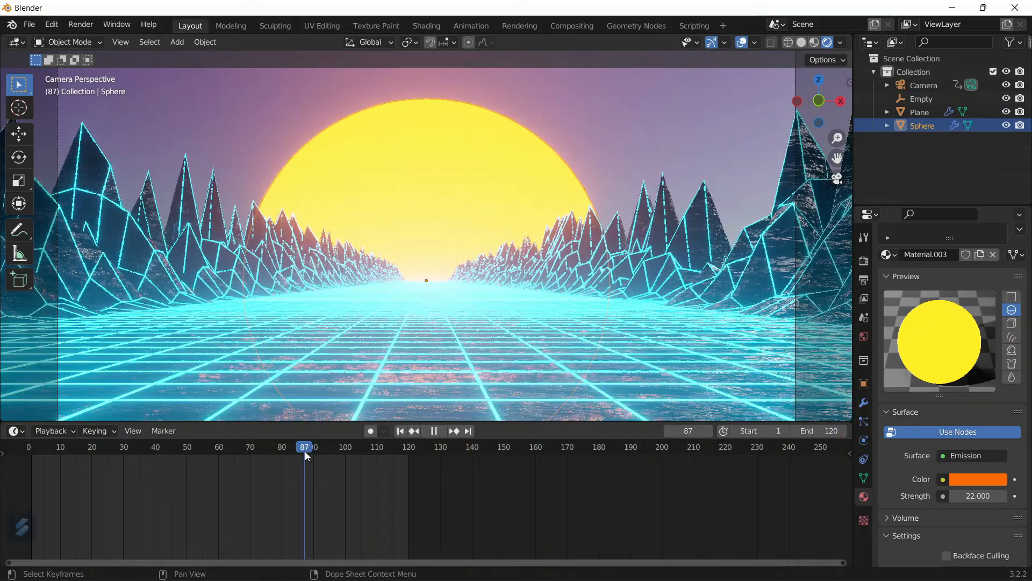
key("space")
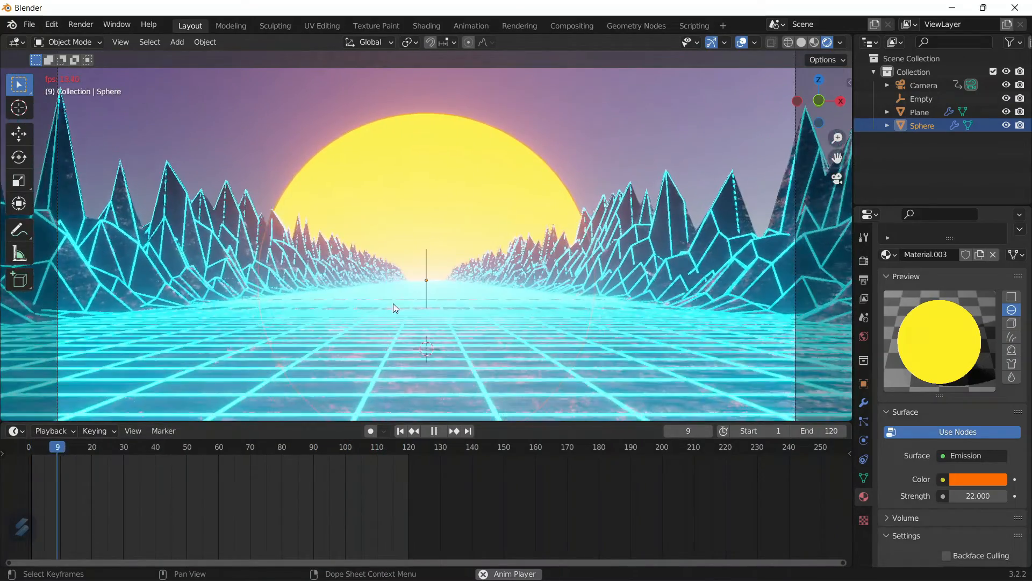
key("space")
Return to frame 1 and parent the sphere to the camera with Object (Keep Transform), then deselect everything.
middle_click_drag(528, 212, 290, 177)
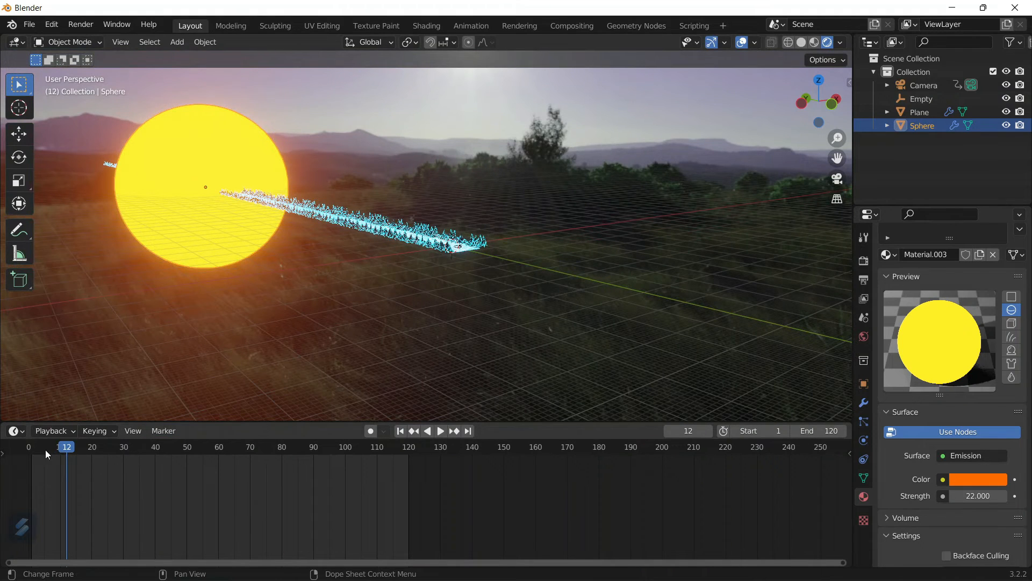
key("shift+Left")
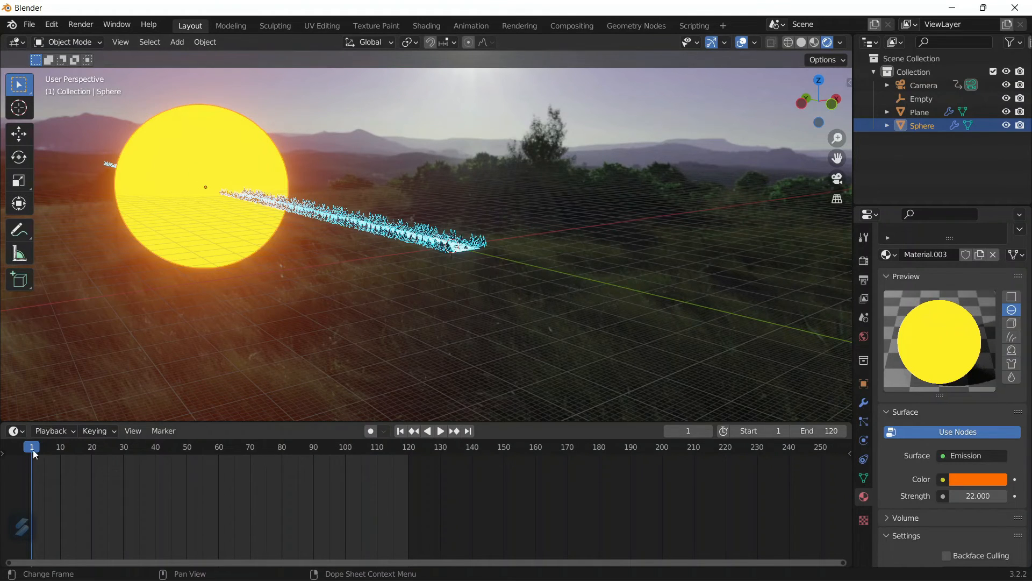
scroll(178, 102, "up", 2)
scroll(355, 235, "up", 4)
middle_click_drag(346, 236, 312, 235)
scroll(608, 316, "up", 4)
left_click(585, 329)
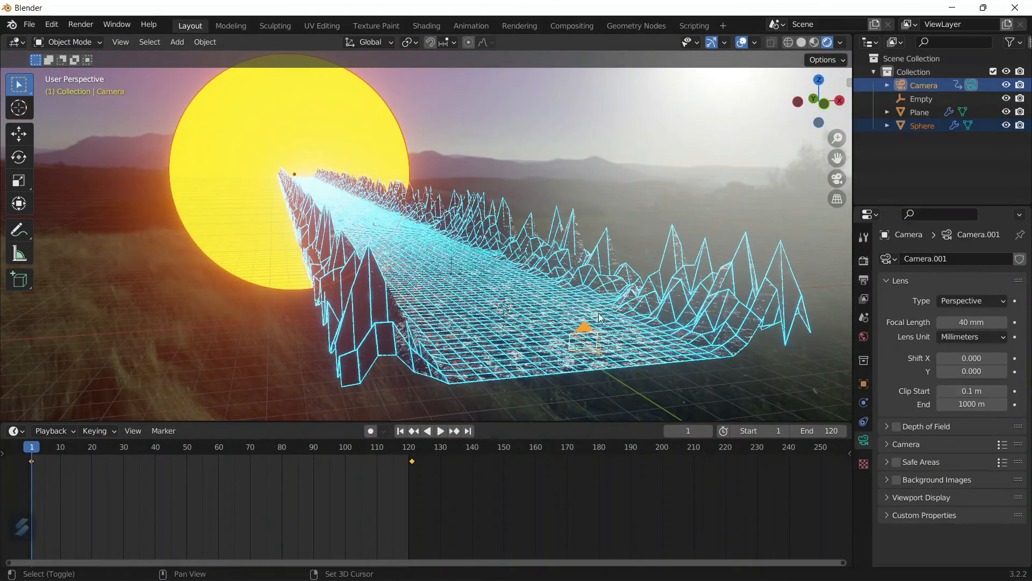
key("ctrl+p")
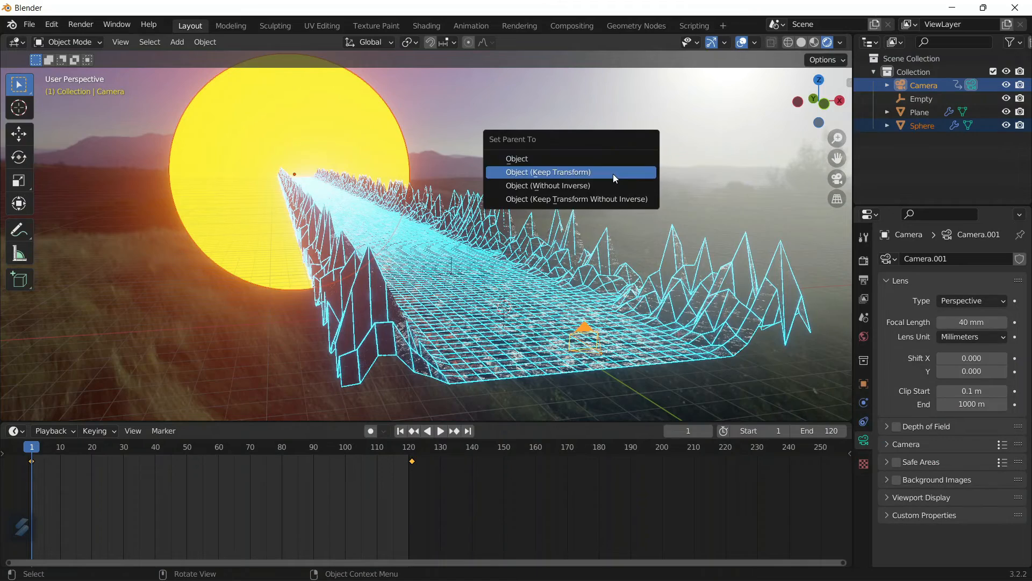
left_click(613, 173)
left_click(593, 123)
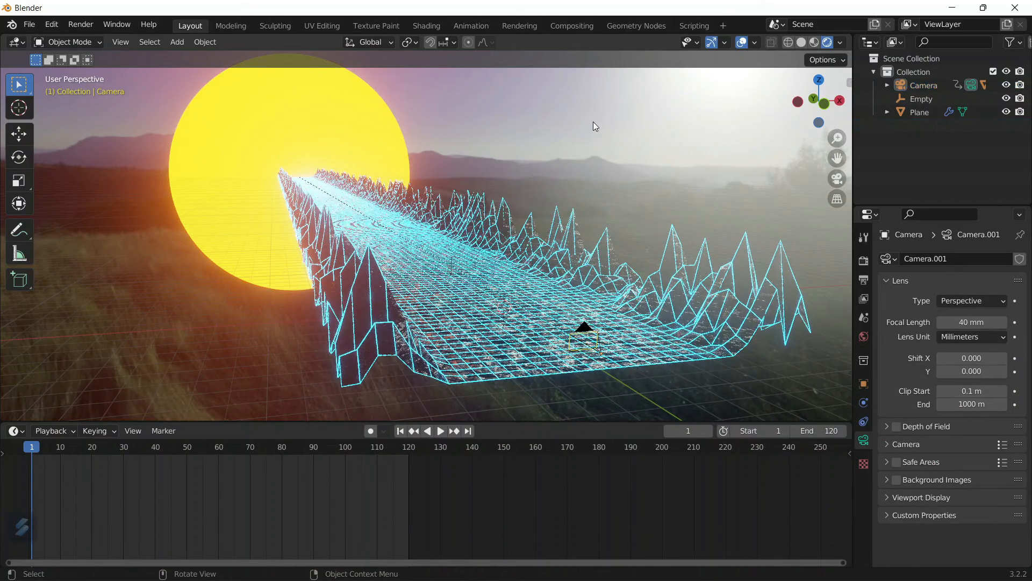
Select the camera, return to the camera view and set the Color Management look to Medium Contrast.
left_click(578, 331)
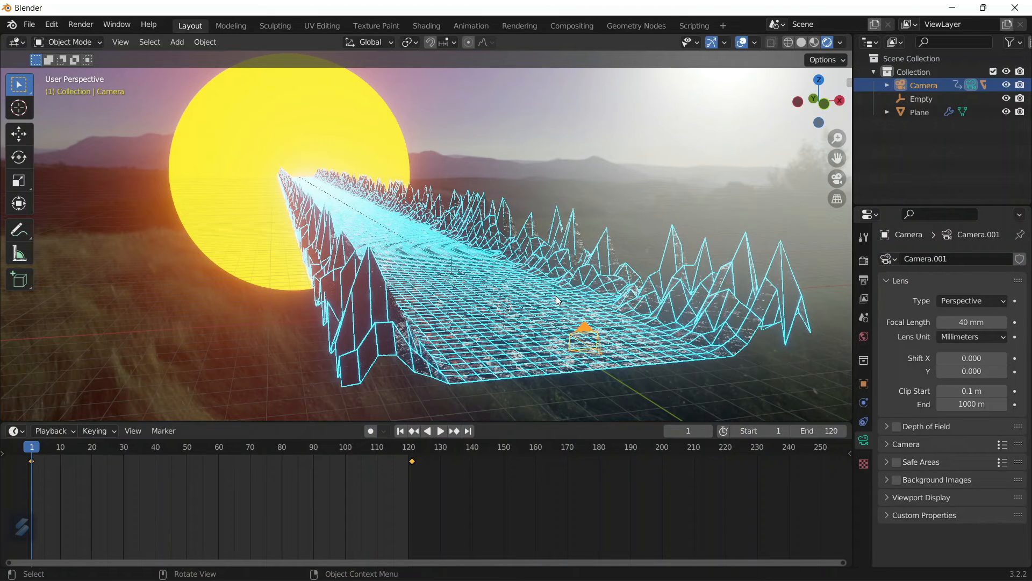
key("KP_0")
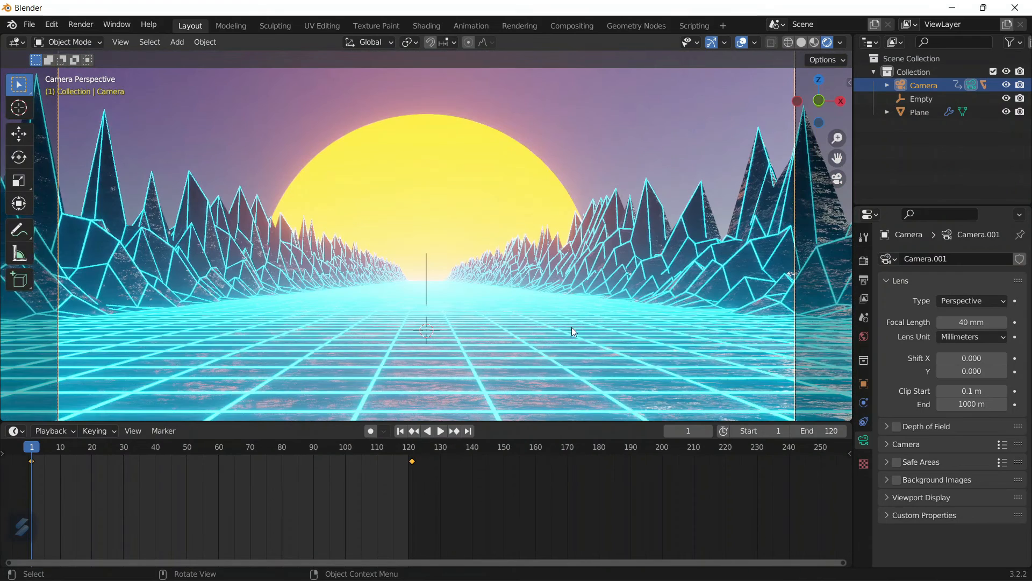
left_click(863, 261)
scroll(947, 456, "down", 6)
scroll(942, 463, "down", 1)
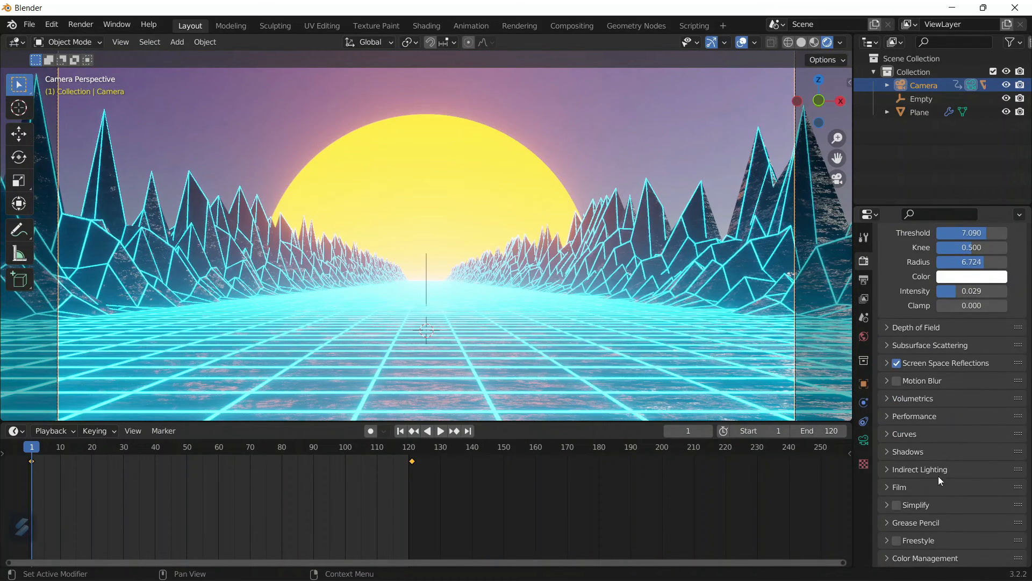
scroll(925, 467, "down", 5)
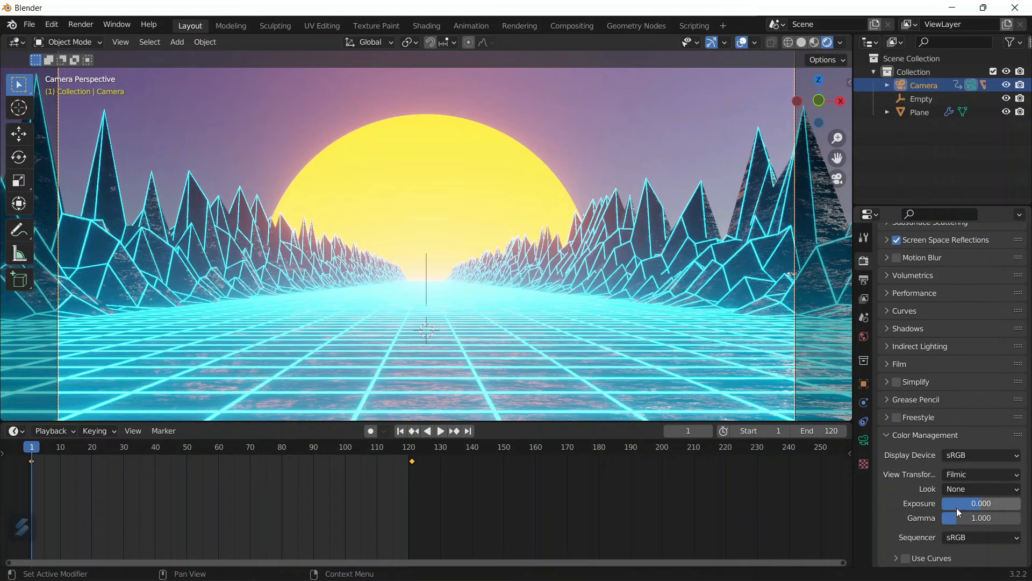
left_click(960, 489)
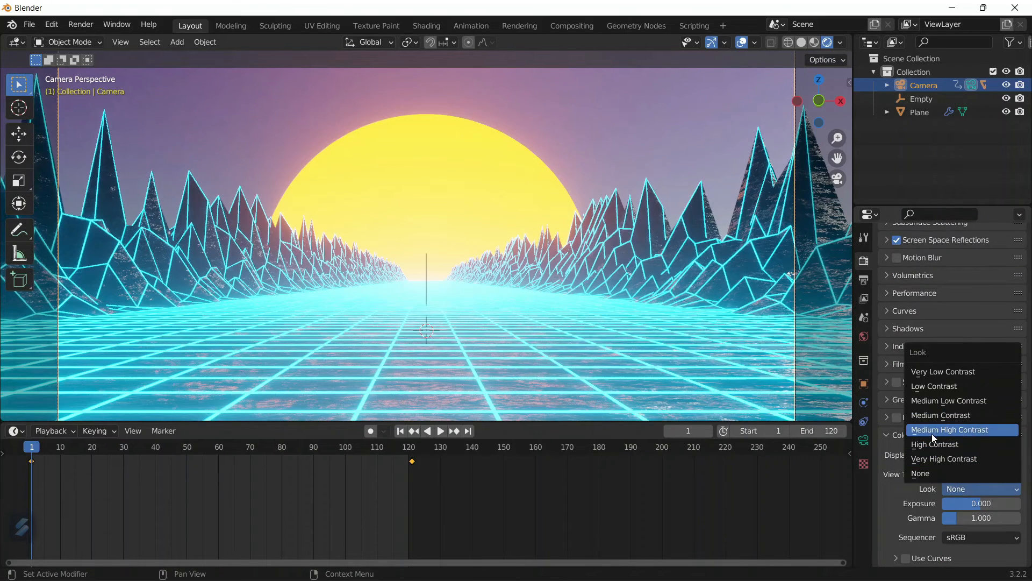
left_click(928, 418)
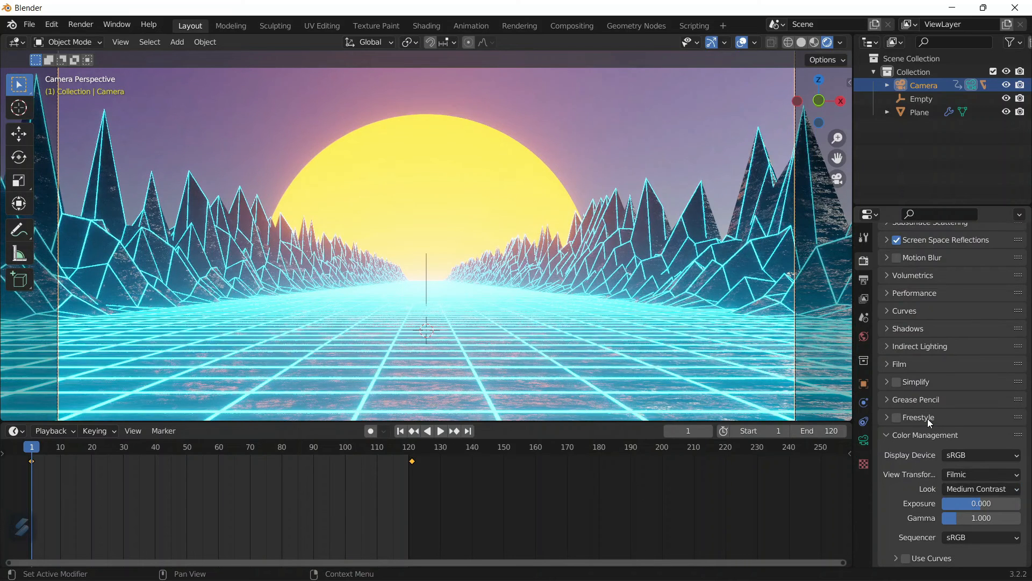